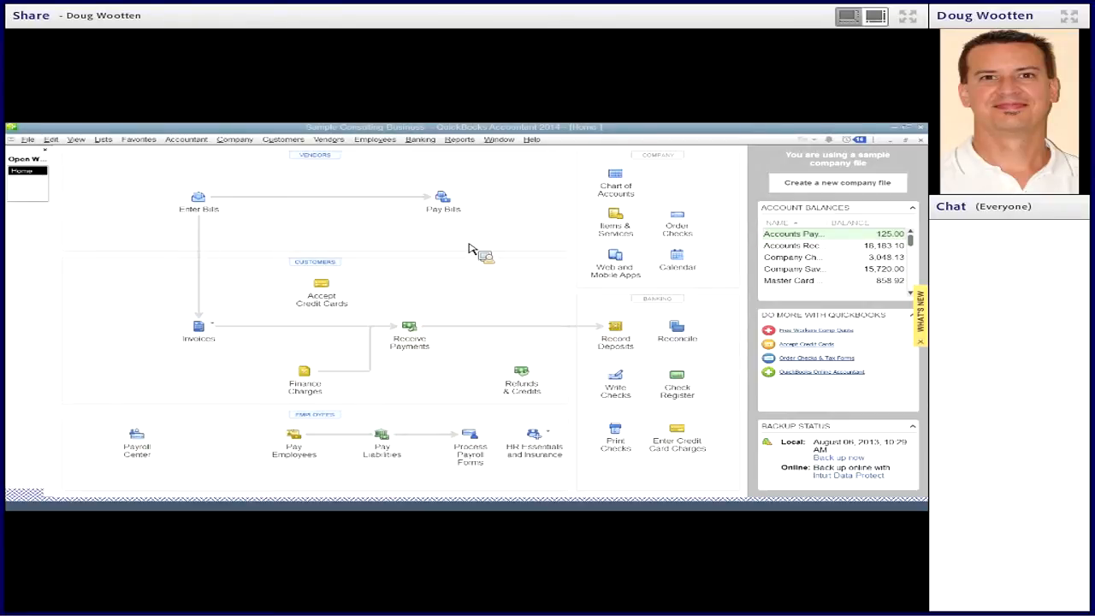
- Run the A/R Aging Detail report and select XY Company's invoice in the > 90 section
left_click(458, 140)
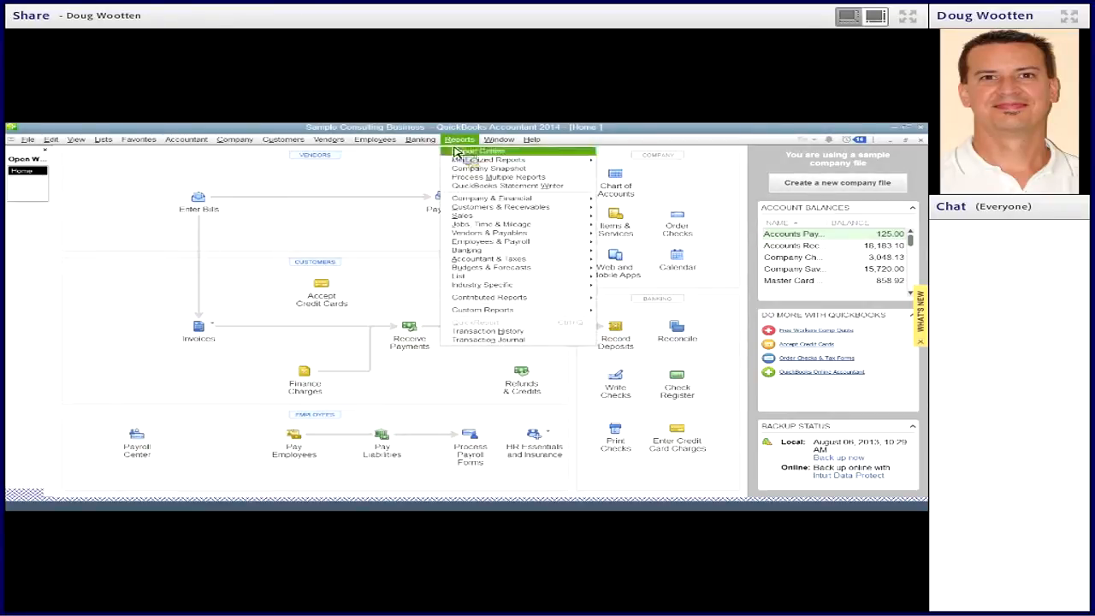
mouse_move(494, 209)
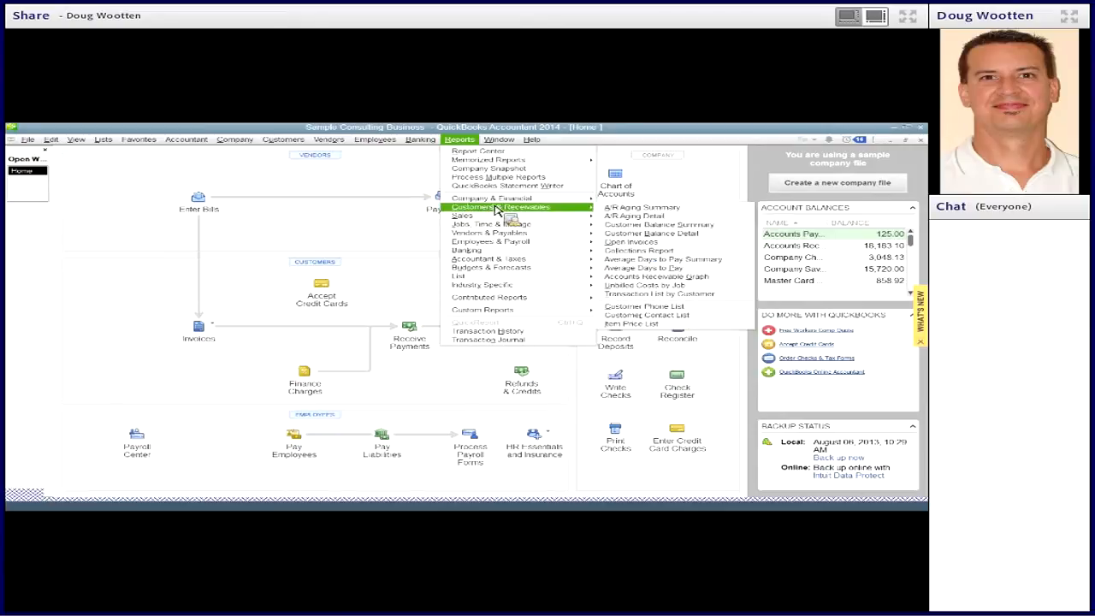
left_click(615, 216)
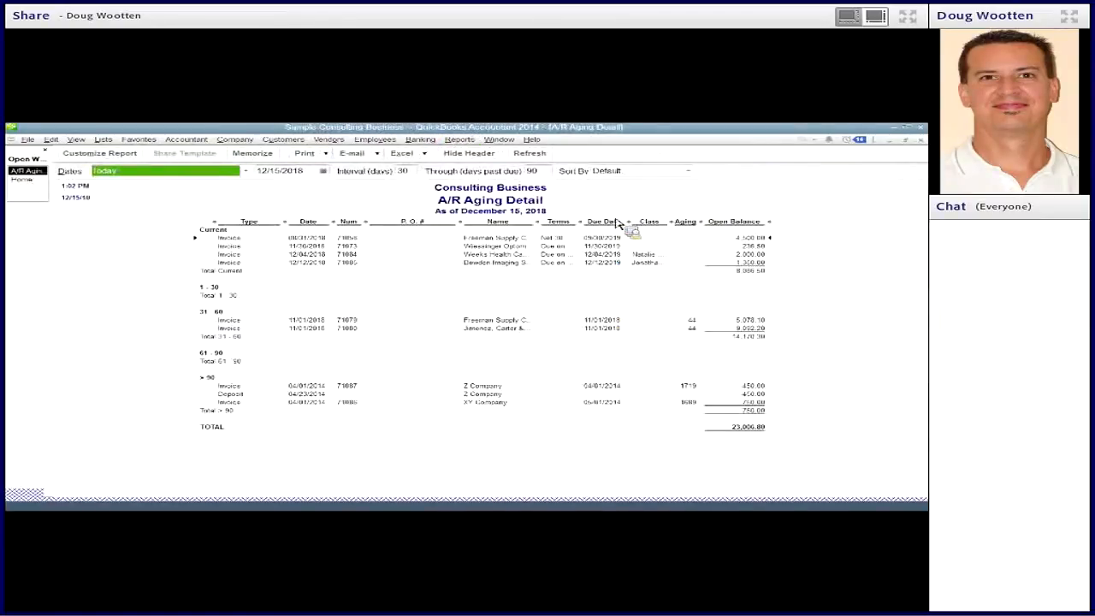
left_click(640, 404)
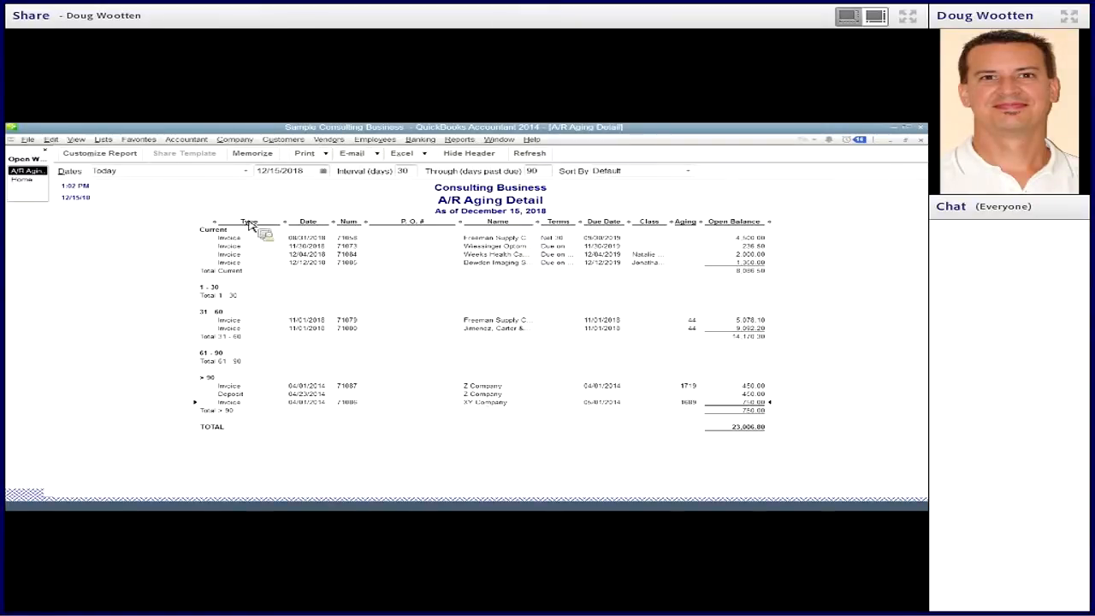
- Open the Company Checking Account register from the chart of accounts and select the 04/29/2014 deposit of 750.00
left_click(103, 139)
left_click(110, 152)
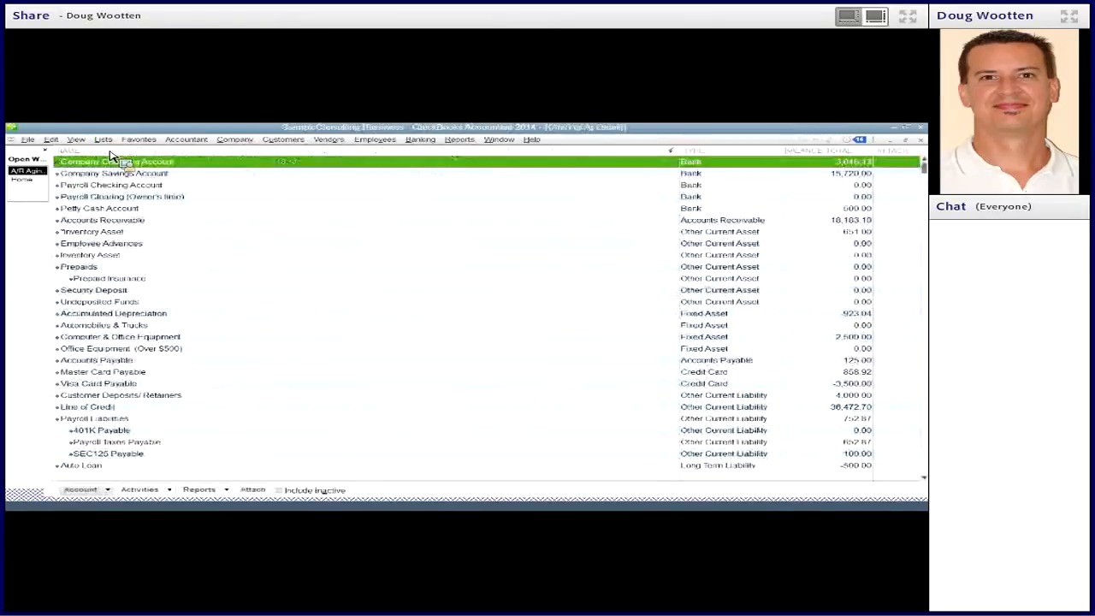
double_click(136, 166)
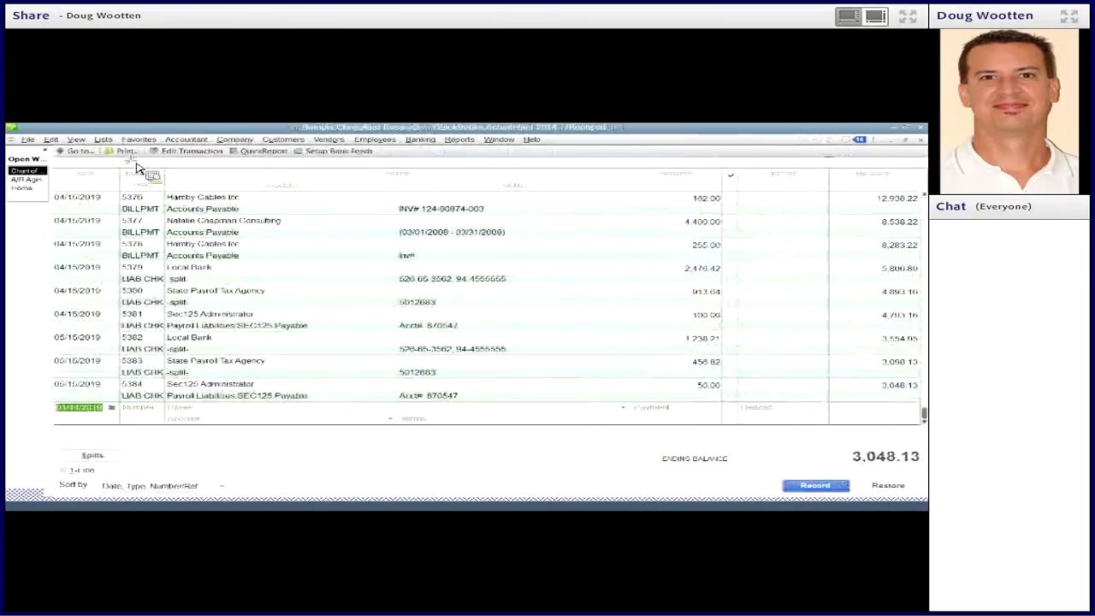
scroll(915, 342, "up", 10)
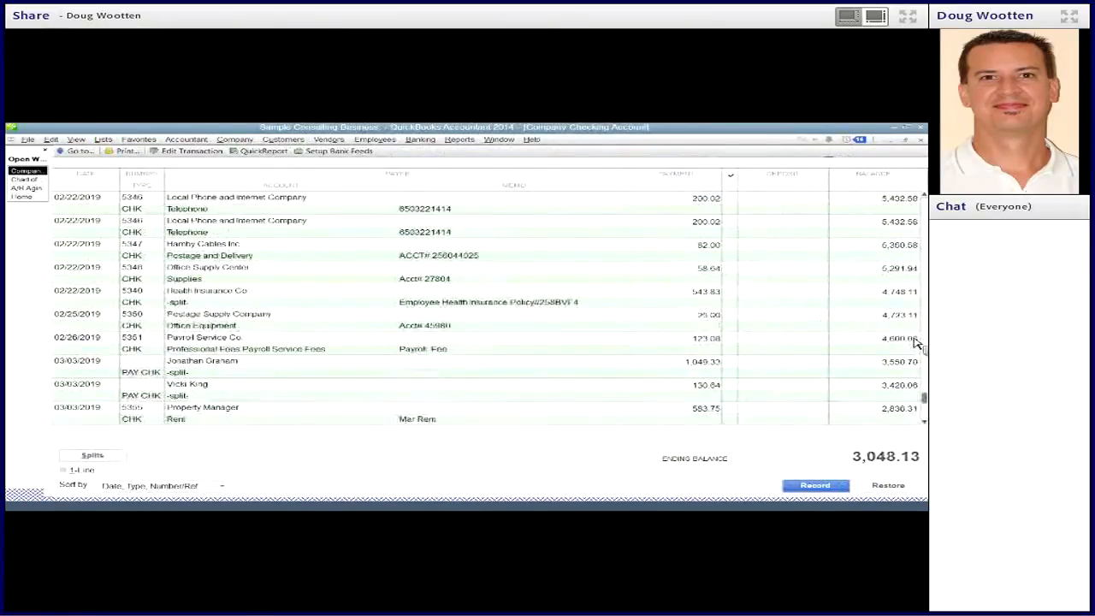
left_click_drag(924, 367, 924, 203)
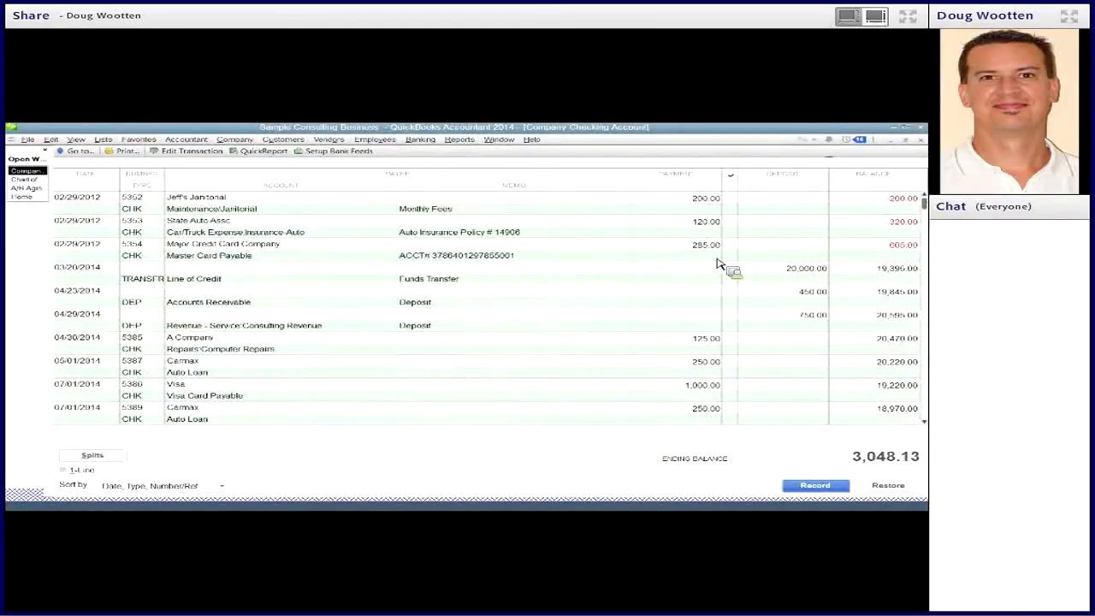
left_click(439, 323)
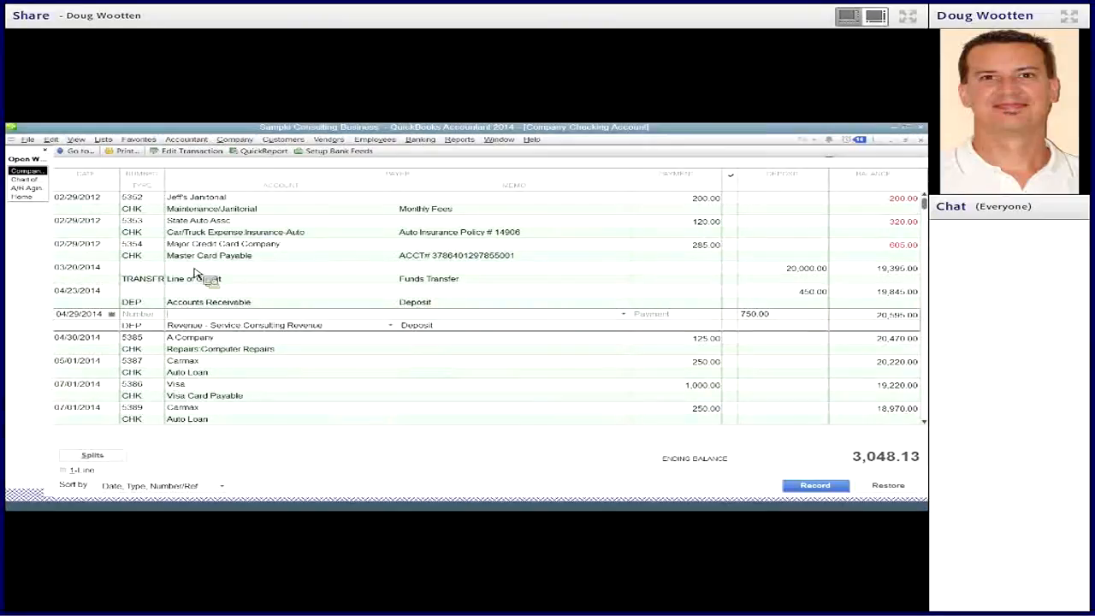
- Check the A/R Aging Detail report against the register, then open the 04/29/2014 deposit and inspect its payer and source account
left_click(26, 187)
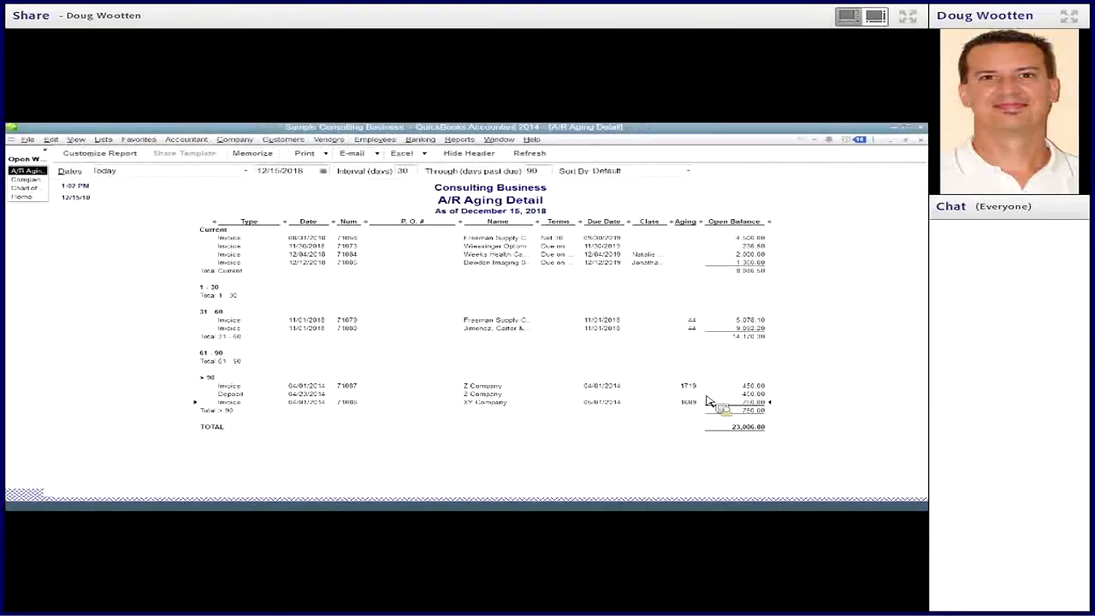
left_click(26, 178)
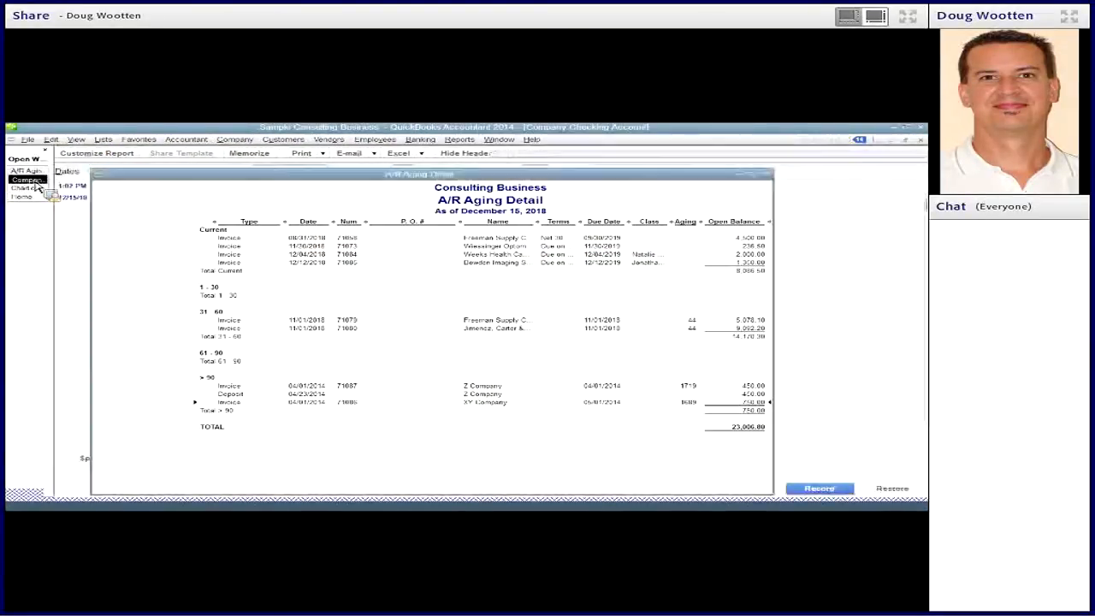
right_click(334, 278)
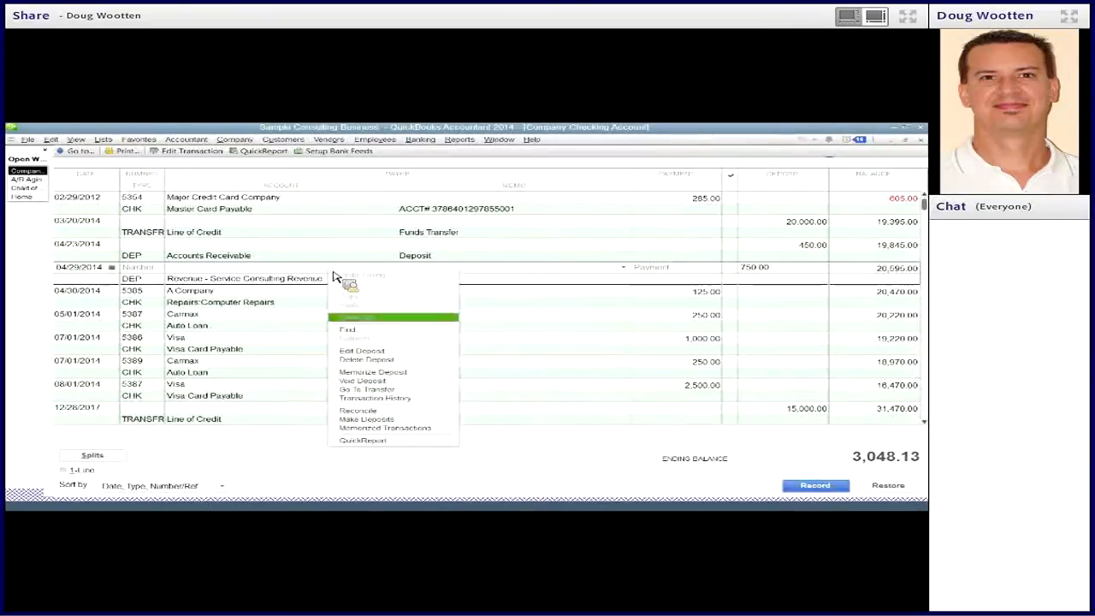
left_click(362, 351)
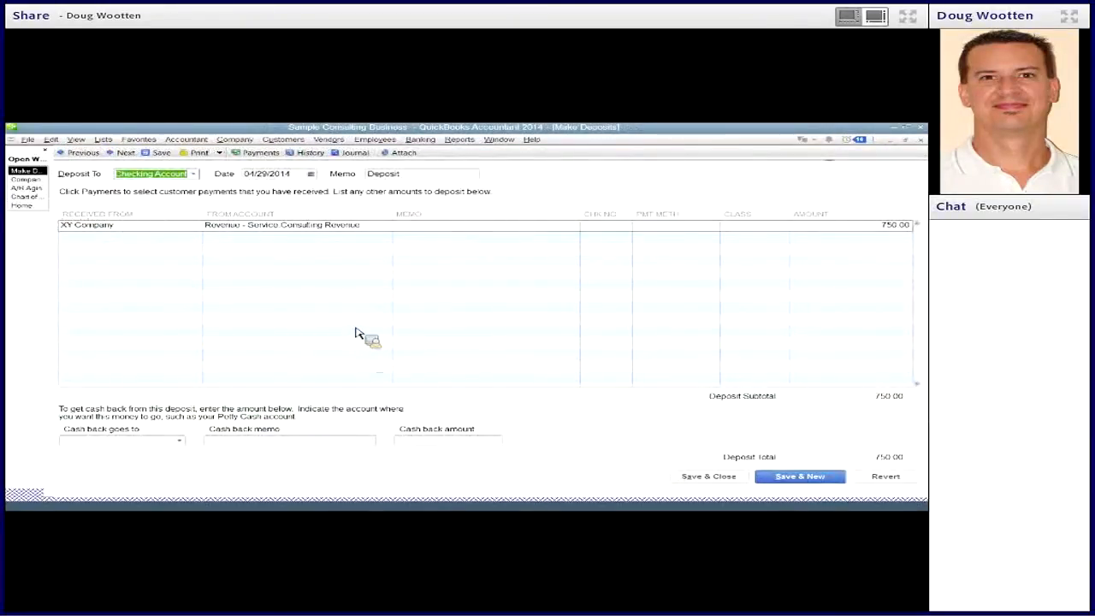
left_click(150, 230)
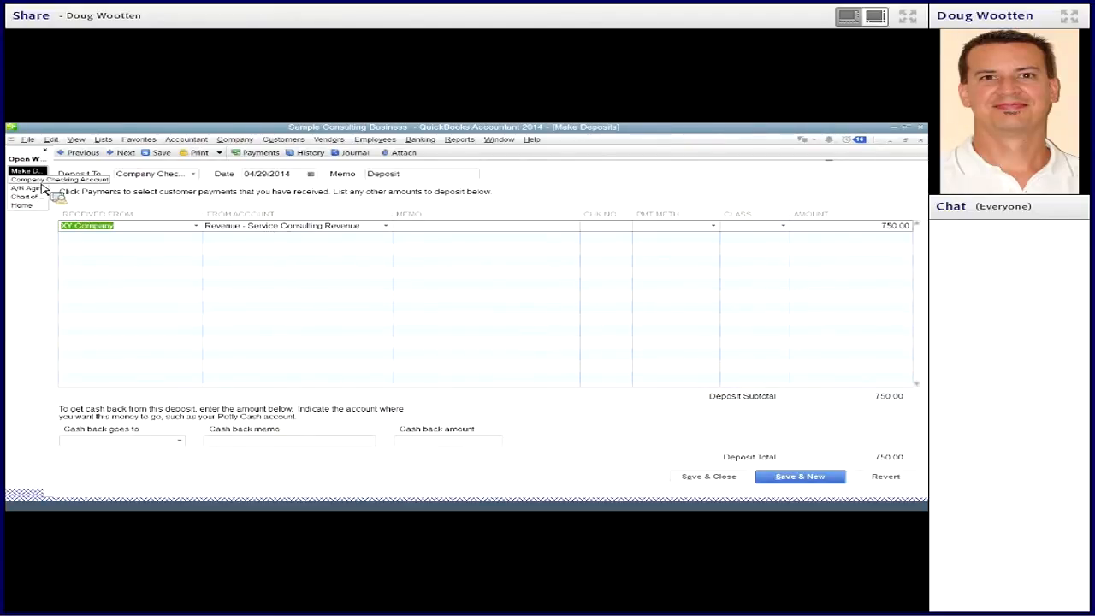
left_click(370, 229)
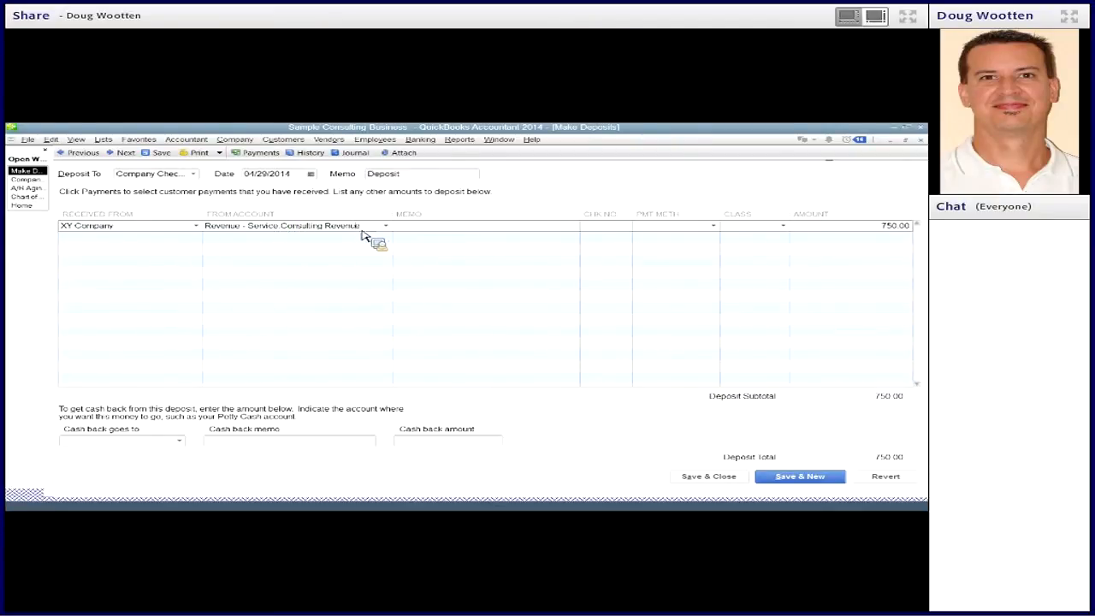
- Look up XY Company's open invoice in the Customer Center and compare it with the aging report and the deposit
left_click(34, 189)
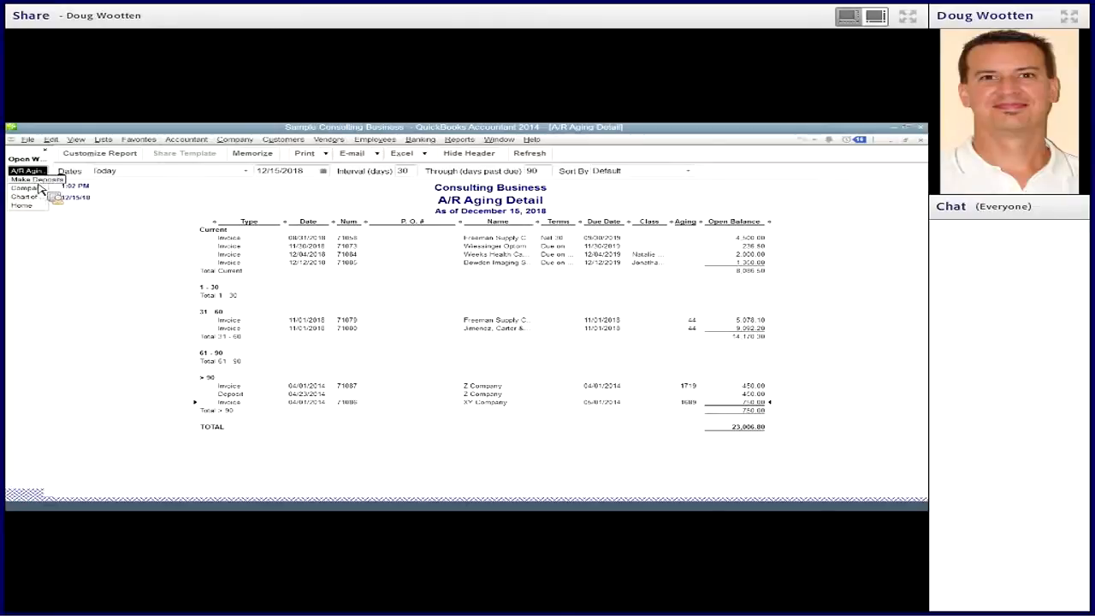
left_click(283, 140)
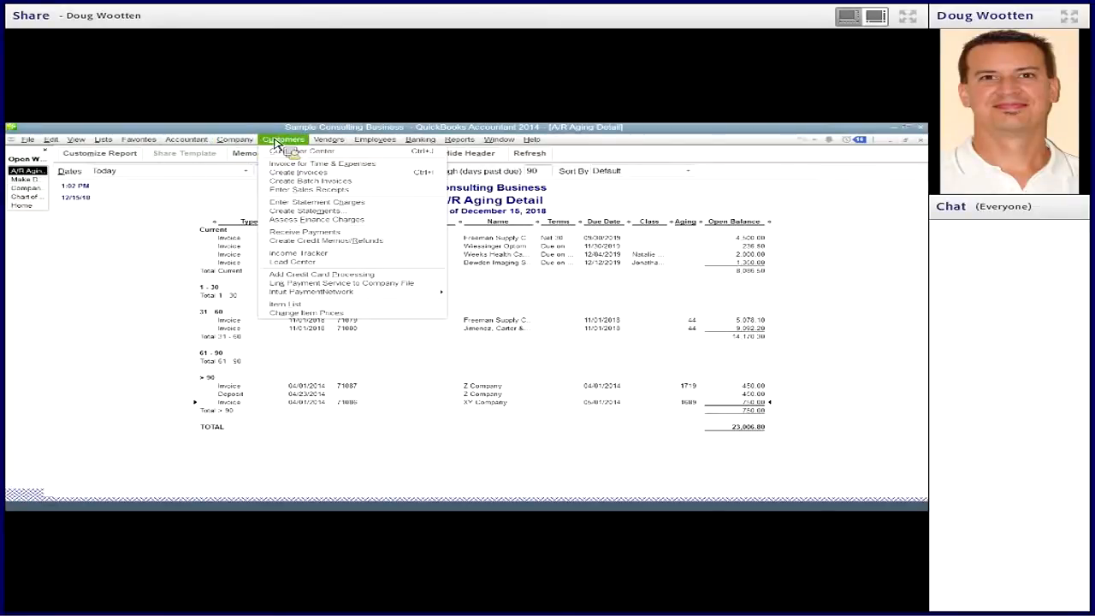
left_click(286, 151)
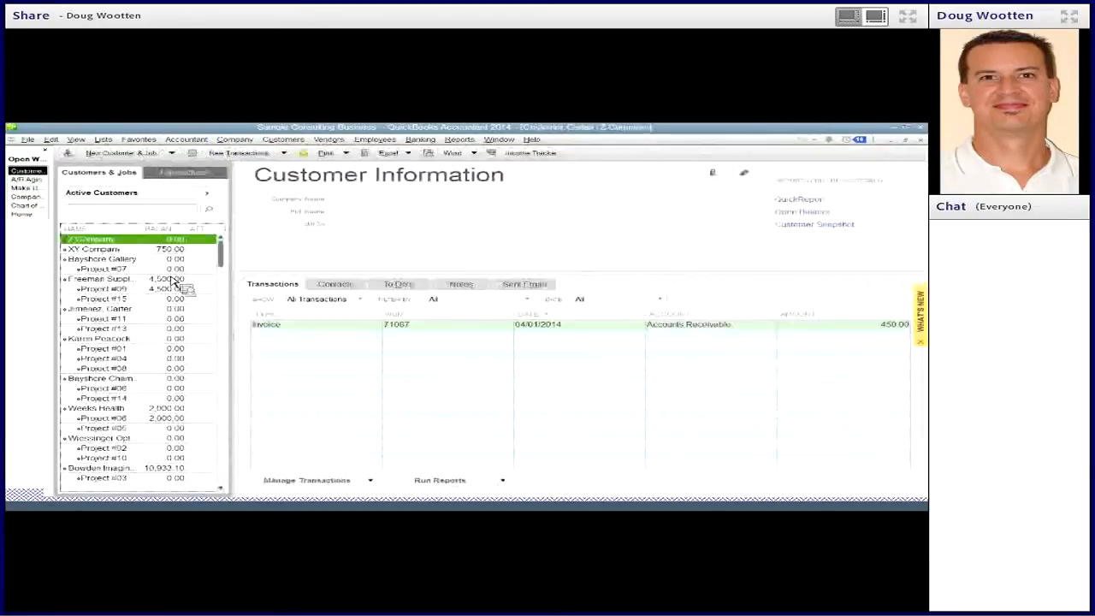
key("Down")
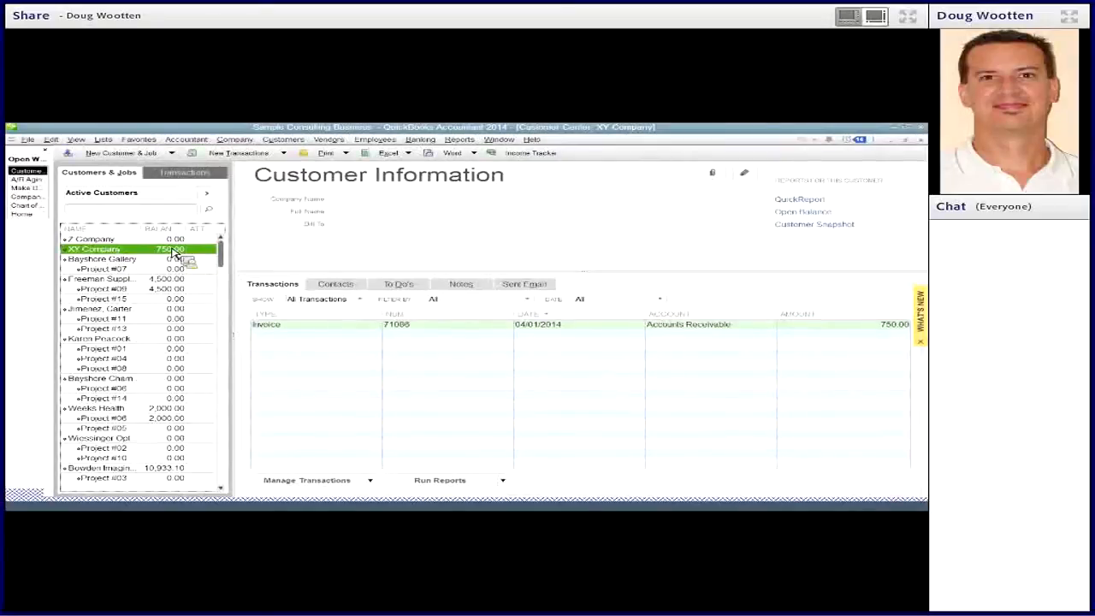
left_click(323, 335)
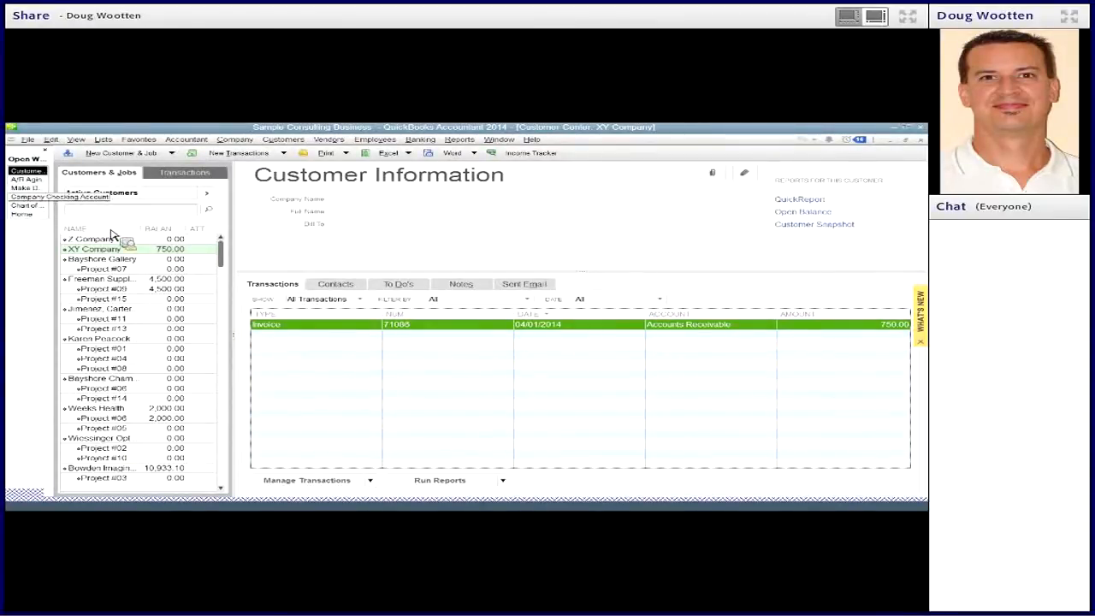
left_click(30, 188)
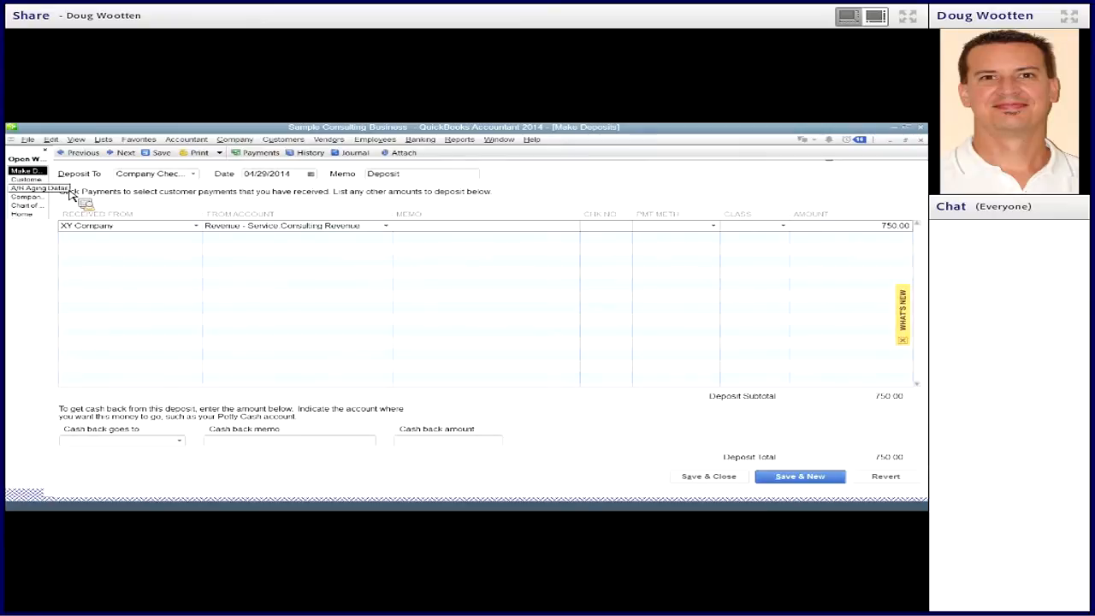
left_click(36, 184)
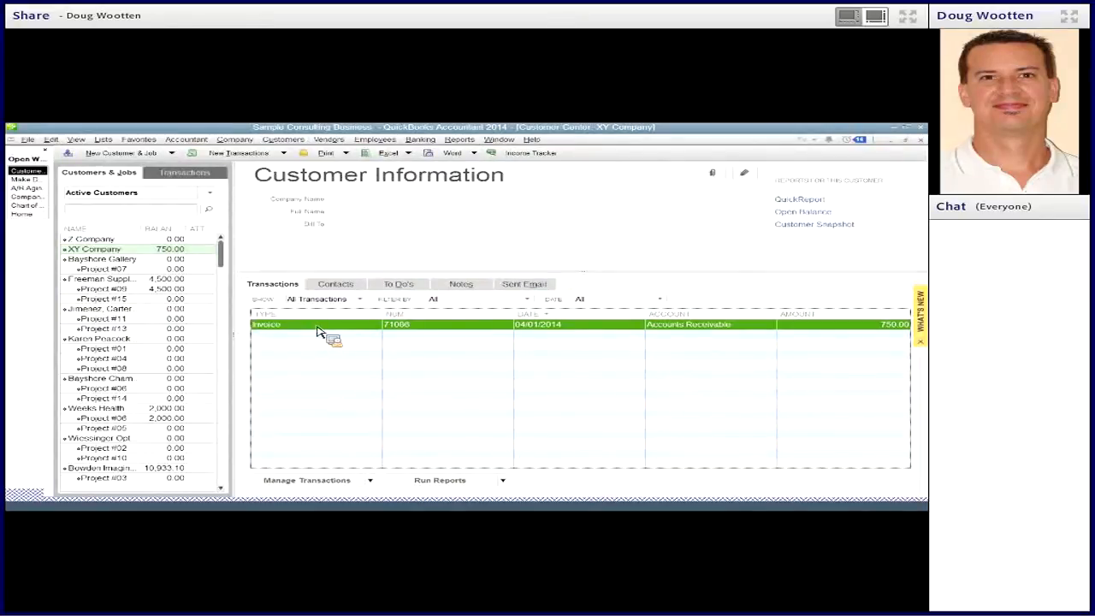
- Start a received payment for XY Company, apply it to the 04/01/2014 invoice, and keep automatic payment calculation on
left_click(423, 140)
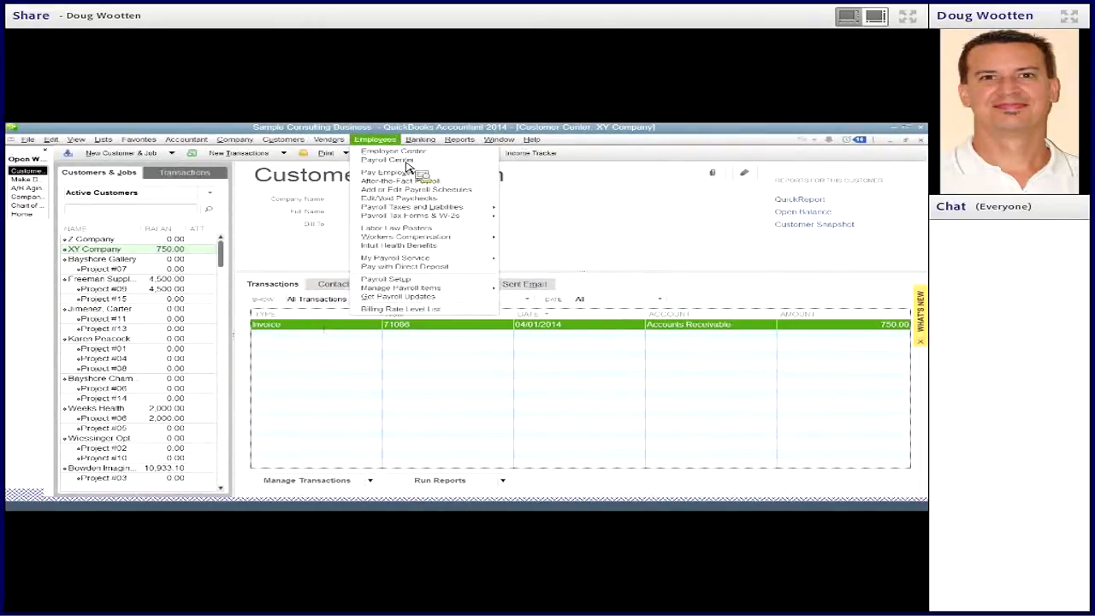
mouse_move(285, 141)
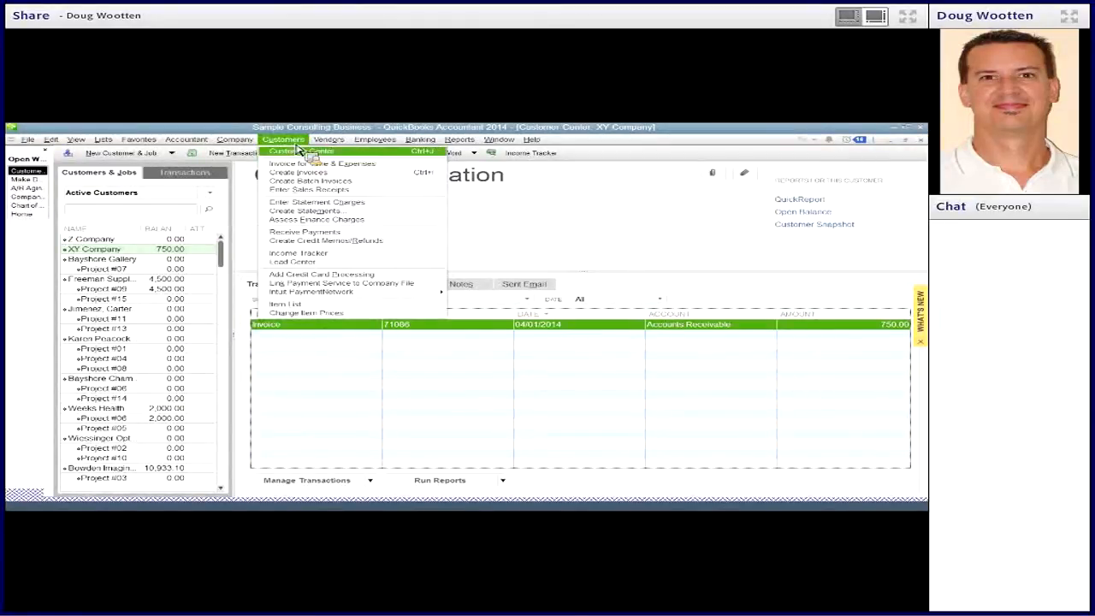
left_click(304, 233)
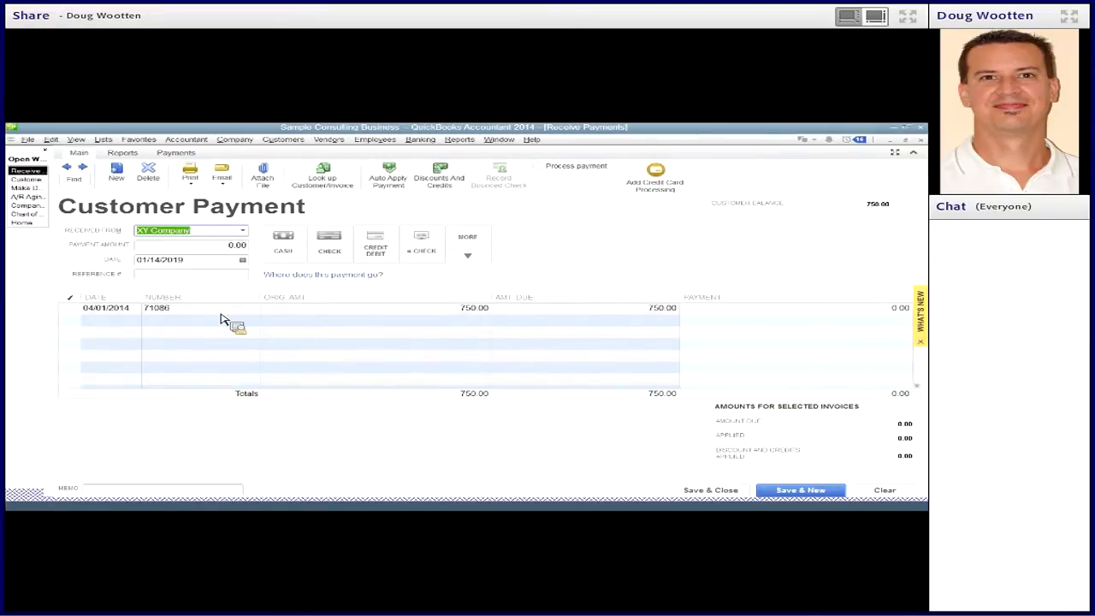
left_click(71, 310)
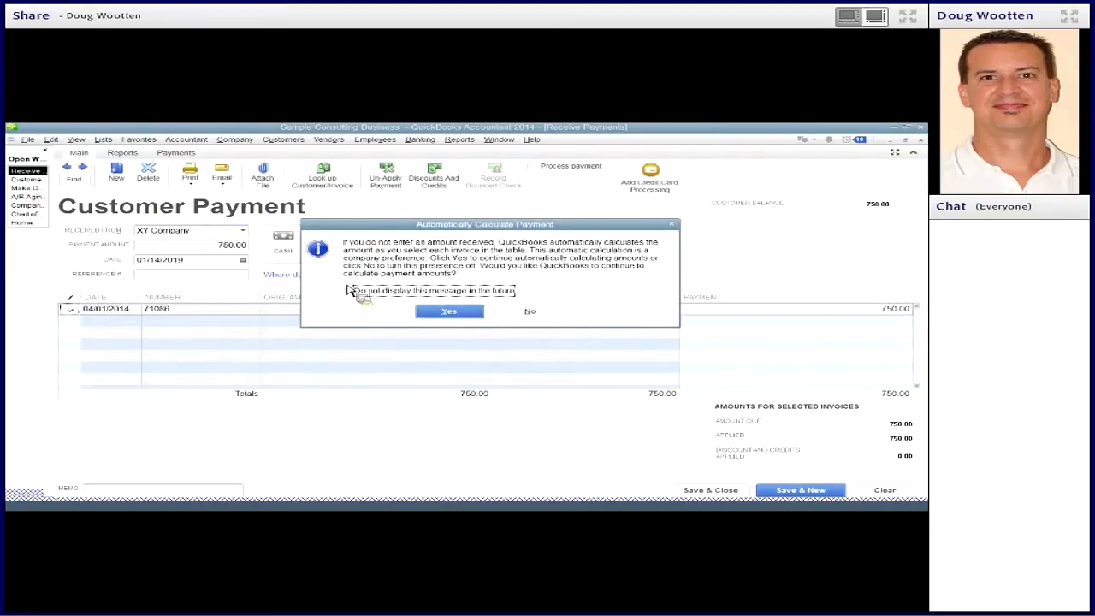
left_click(423, 311)
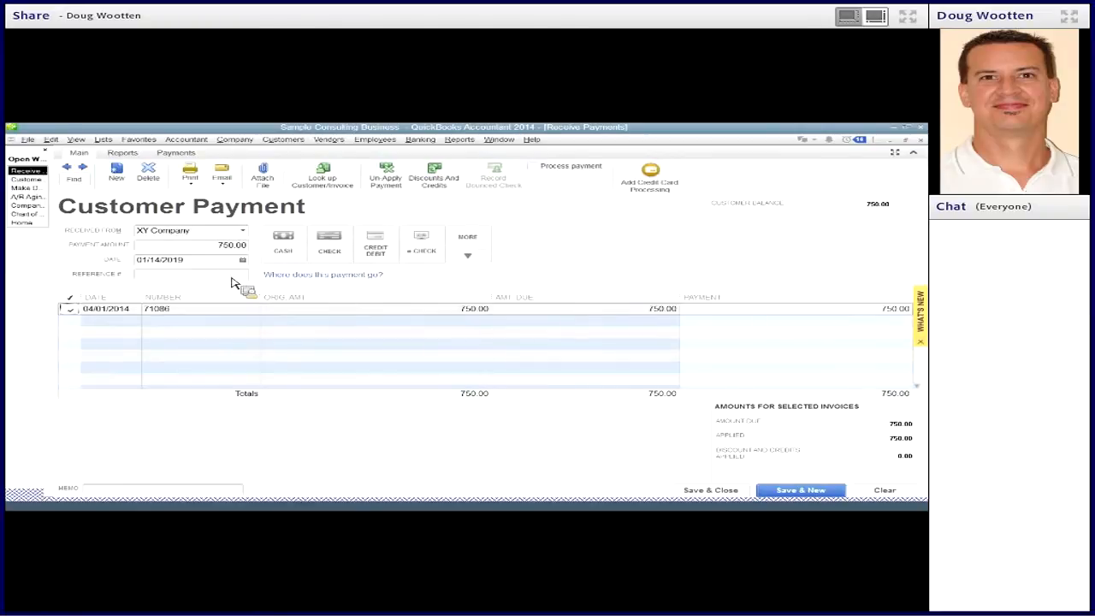
- Check the existing deposit's date, set the customer payment's date to 04/29/2014, and save and close the payment
left_click(37, 189)
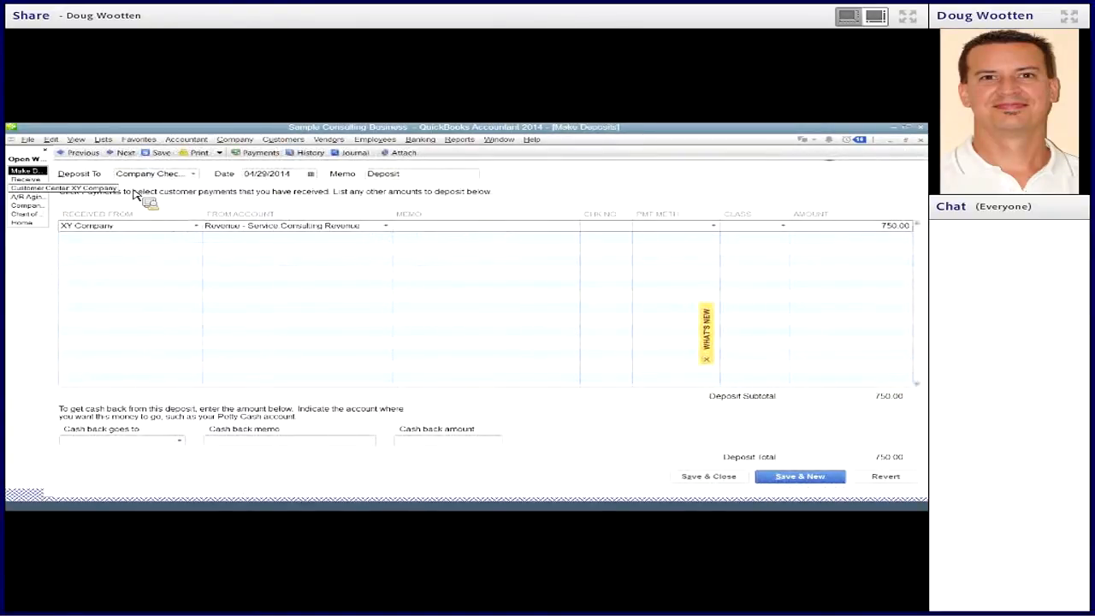
left_click(26, 179)
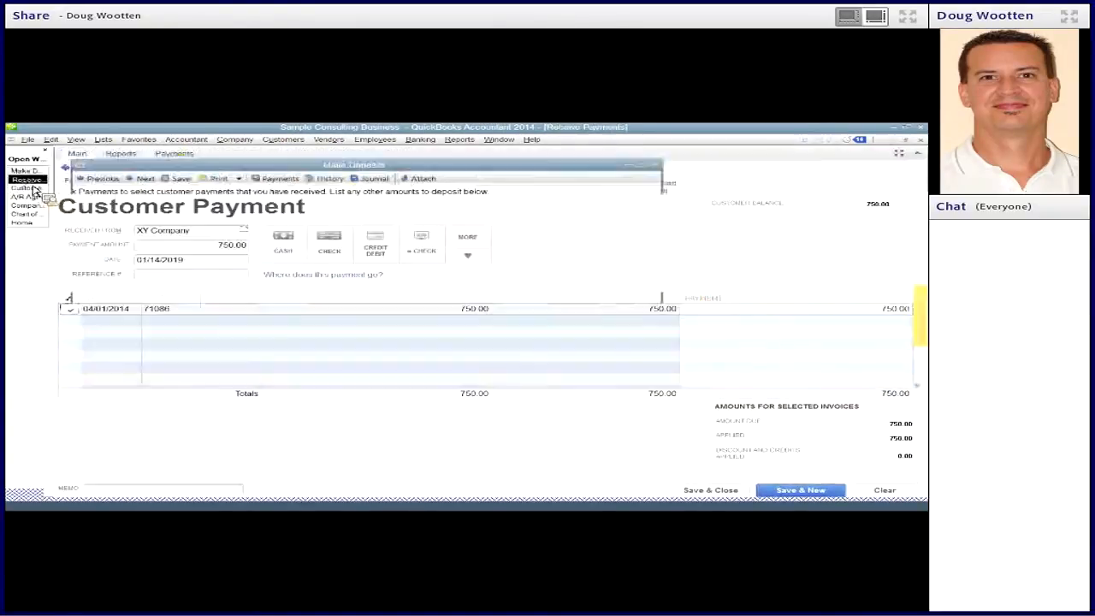
left_click(243, 260)
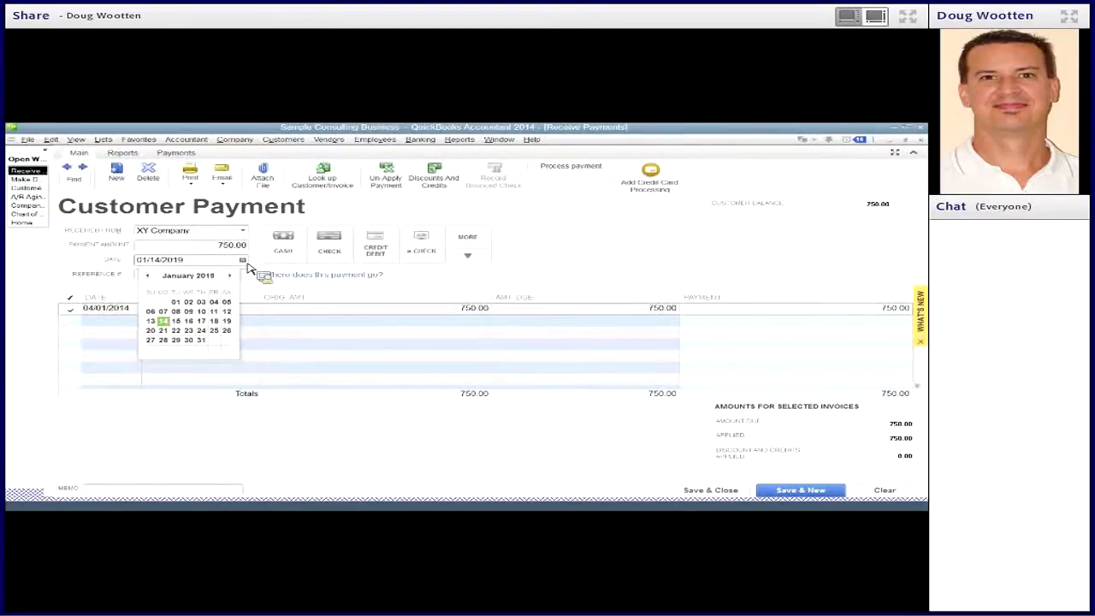
left_click(204, 261)
left_click_drag(209, 262, 111, 272)
type("4/29/14")
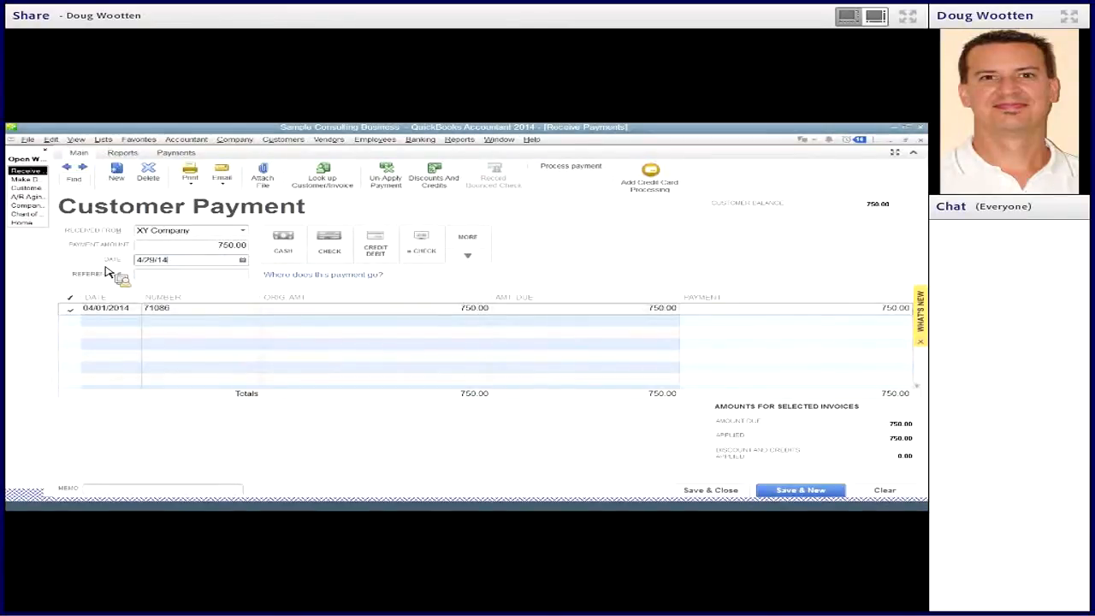
key("Tab")
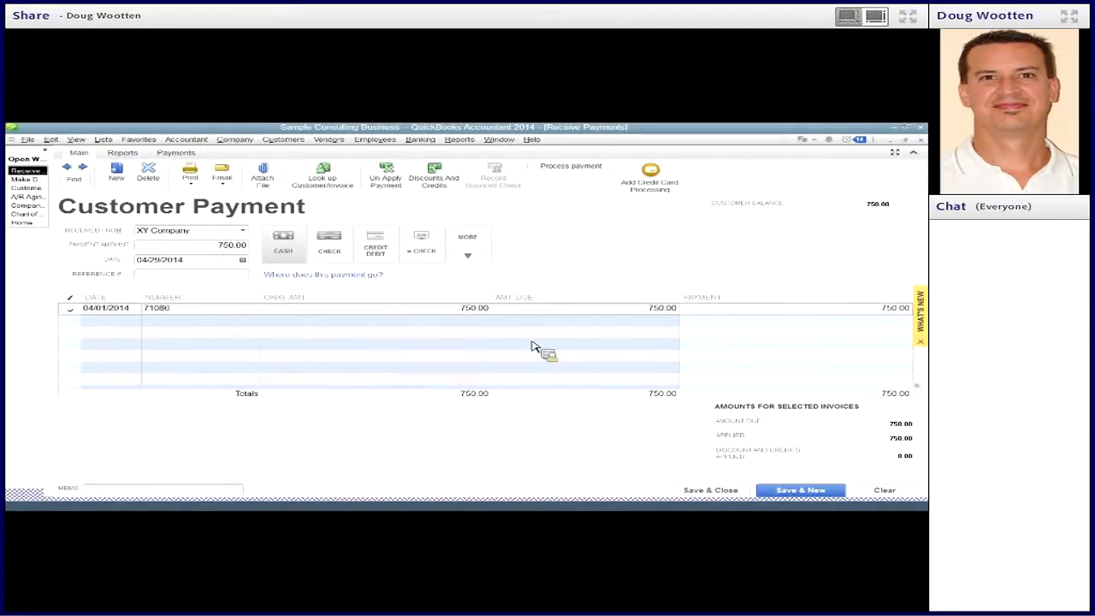
left_click(727, 495)
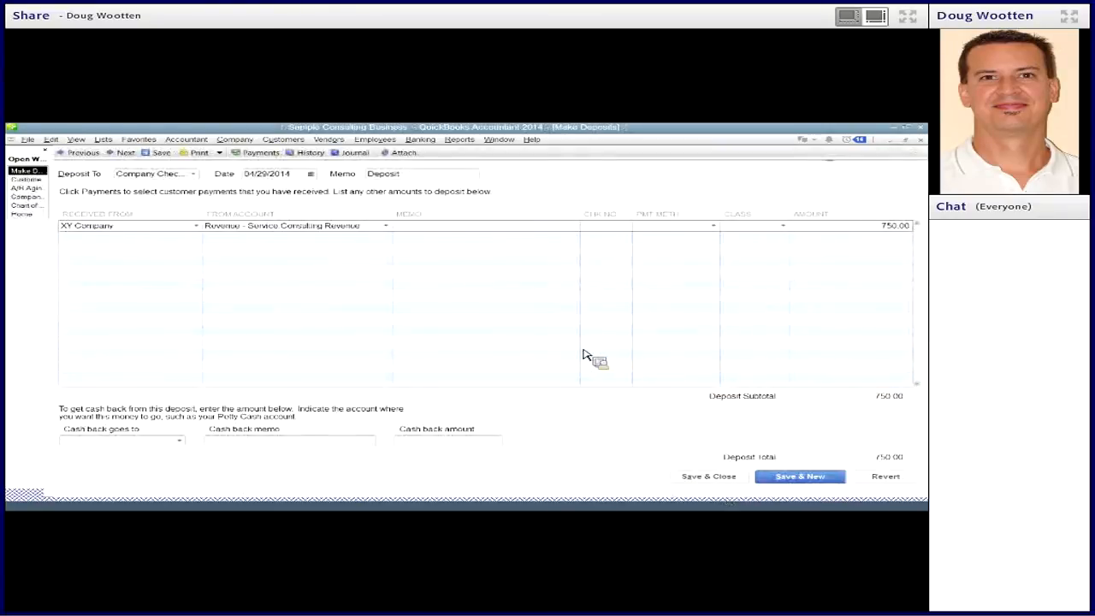
- Review the updated A/R Aging Detail report and XY Company's transactions in the Customer Center
left_click(22, 191)
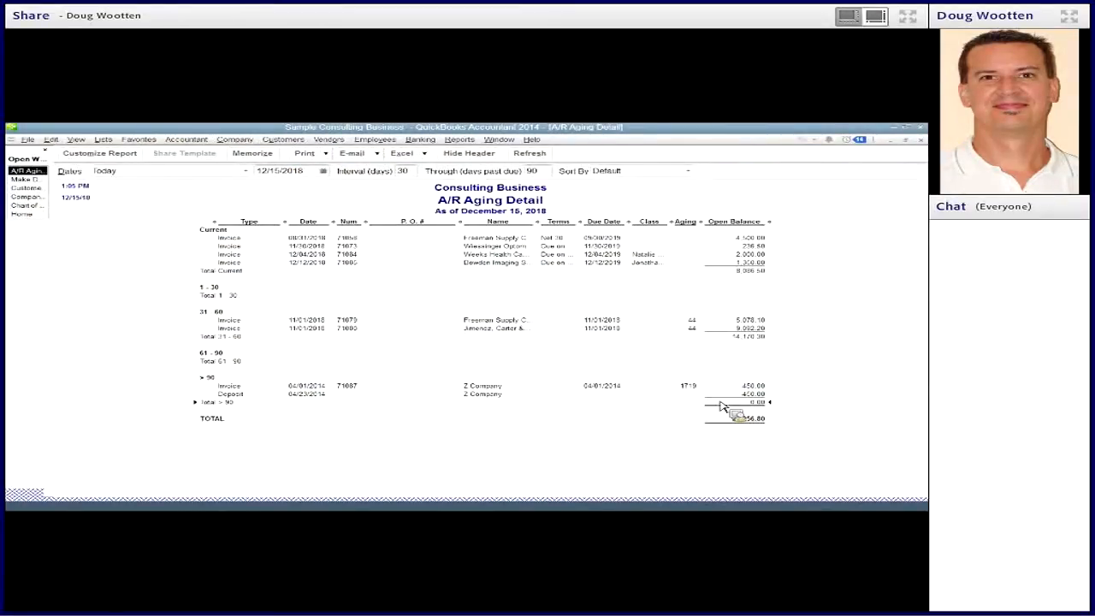
left_click(30, 195)
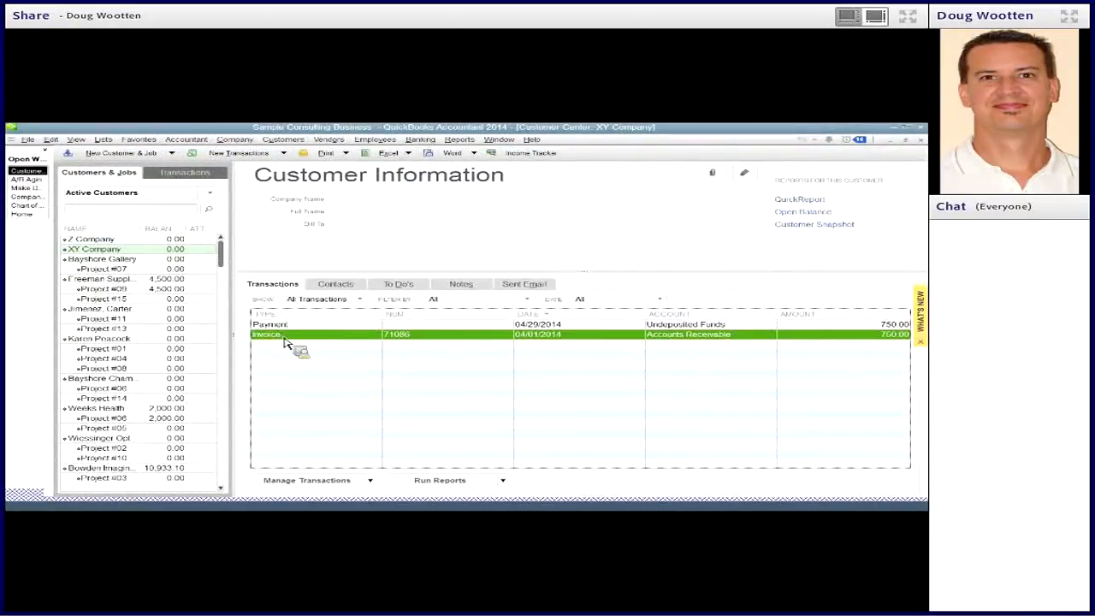
- Add XY Company's 04/29/2014 payment of 750.00 from undeposited funds to the existing 04/29/2014 deposit
left_click(289, 325)
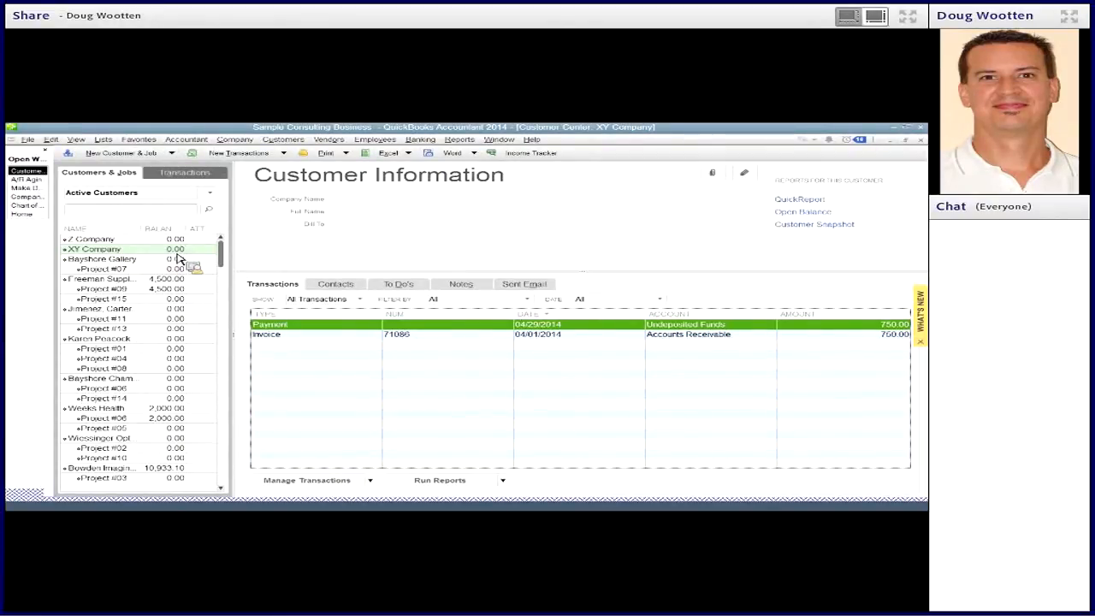
left_click(37, 190)
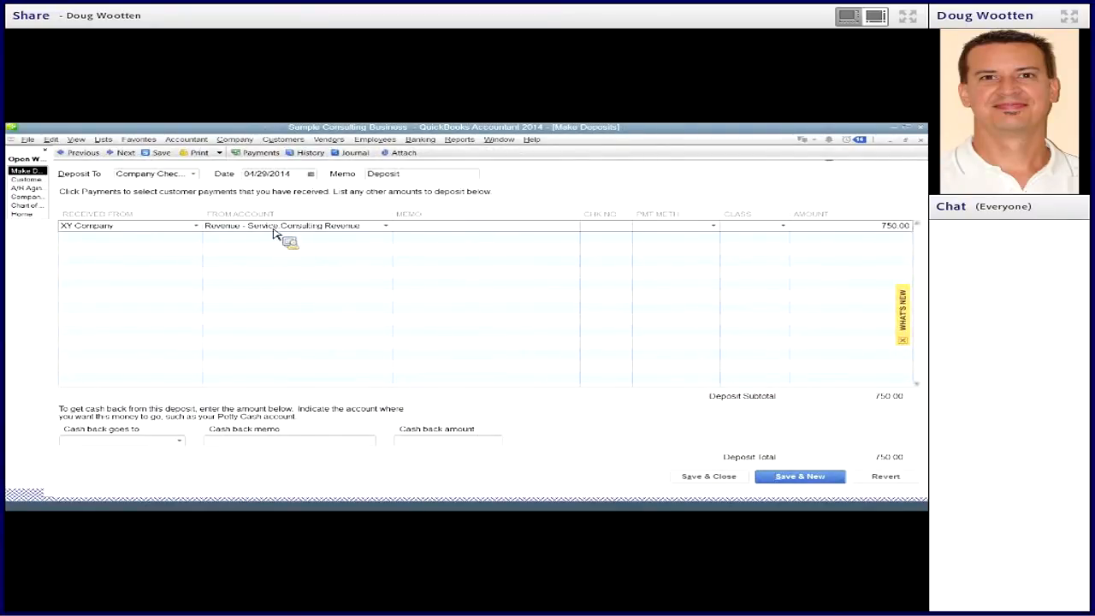
left_click(259, 155)
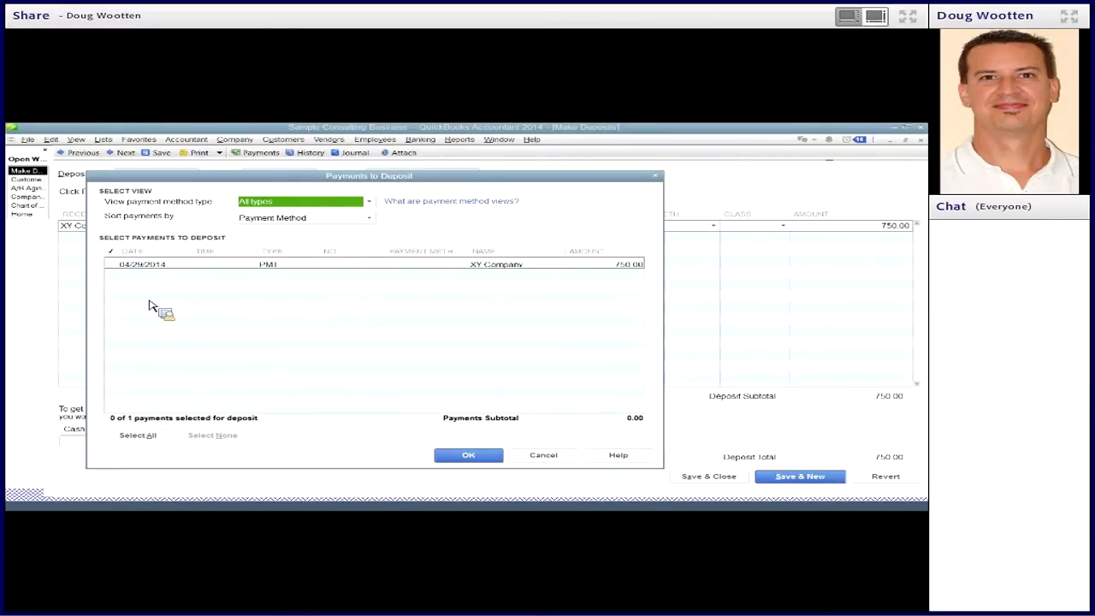
left_click(115, 265)
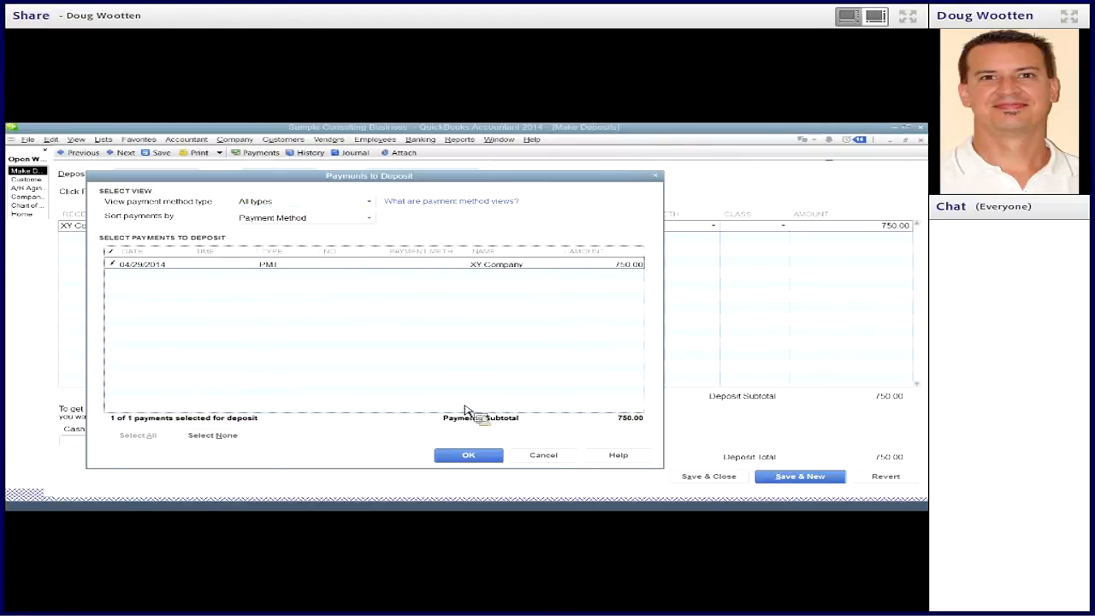
left_click(469, 456)
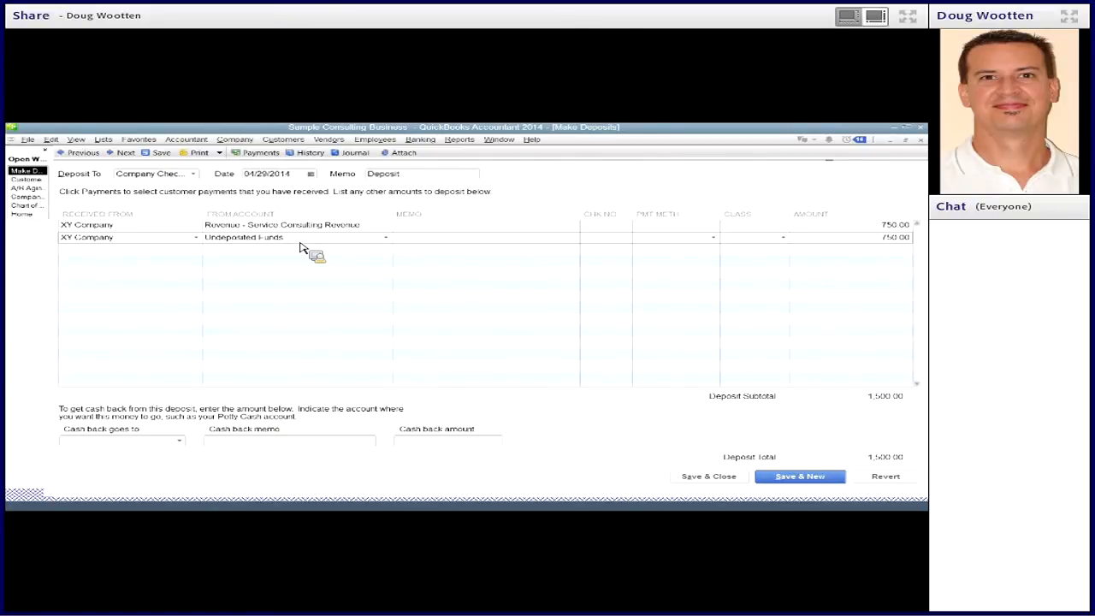
- Delete the consulting revenue line from the XY Company deposit, then save and close it, recording the changes
left_click(169, 228)
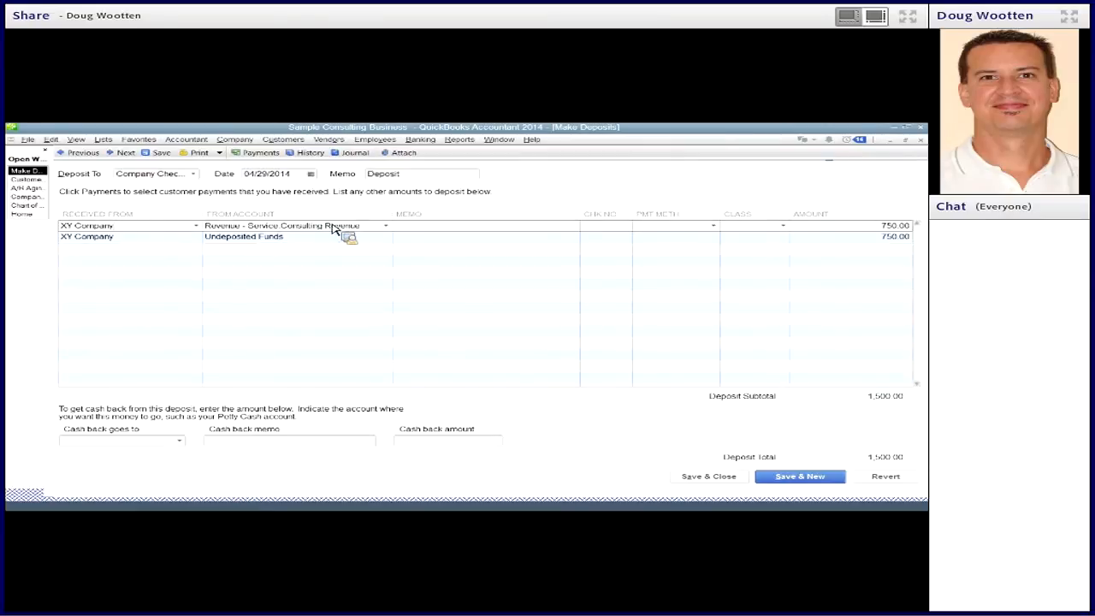
left_click(51, 139)
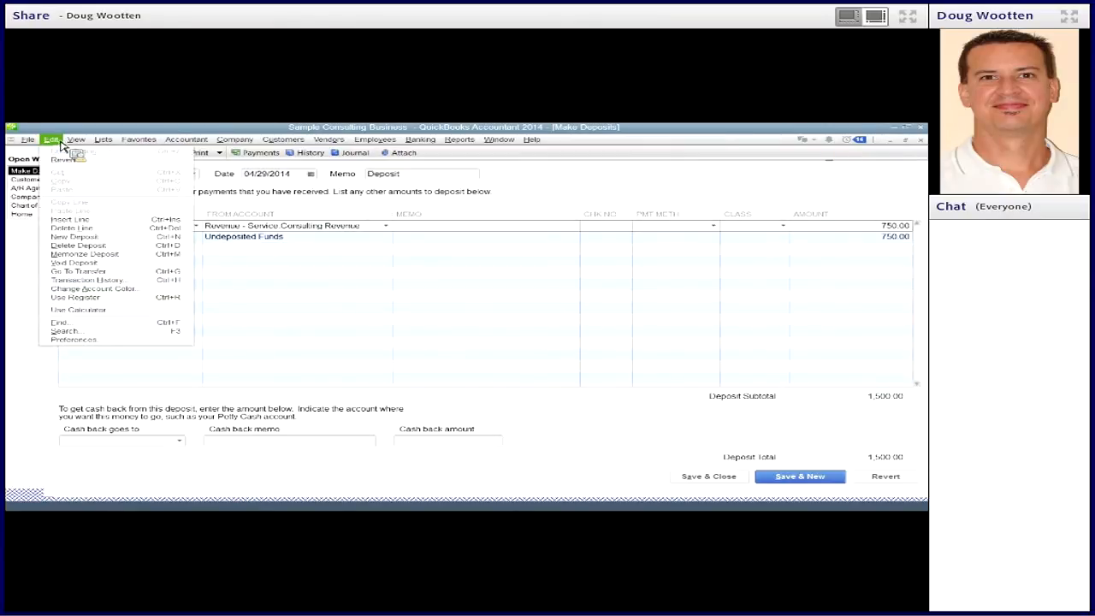
left_click(85, 230)
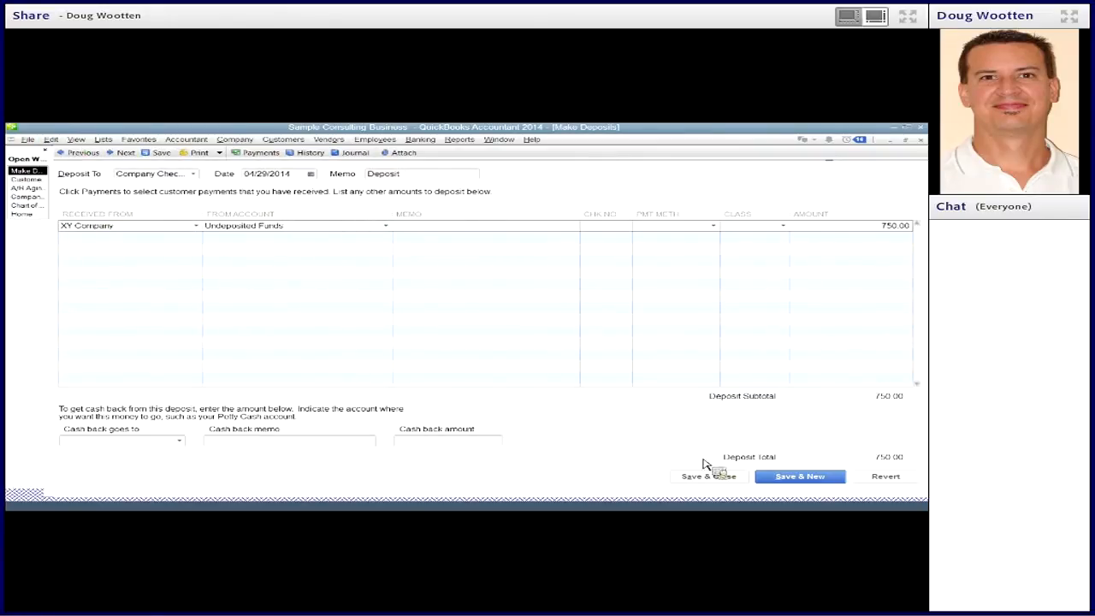
left_click(729, 478)
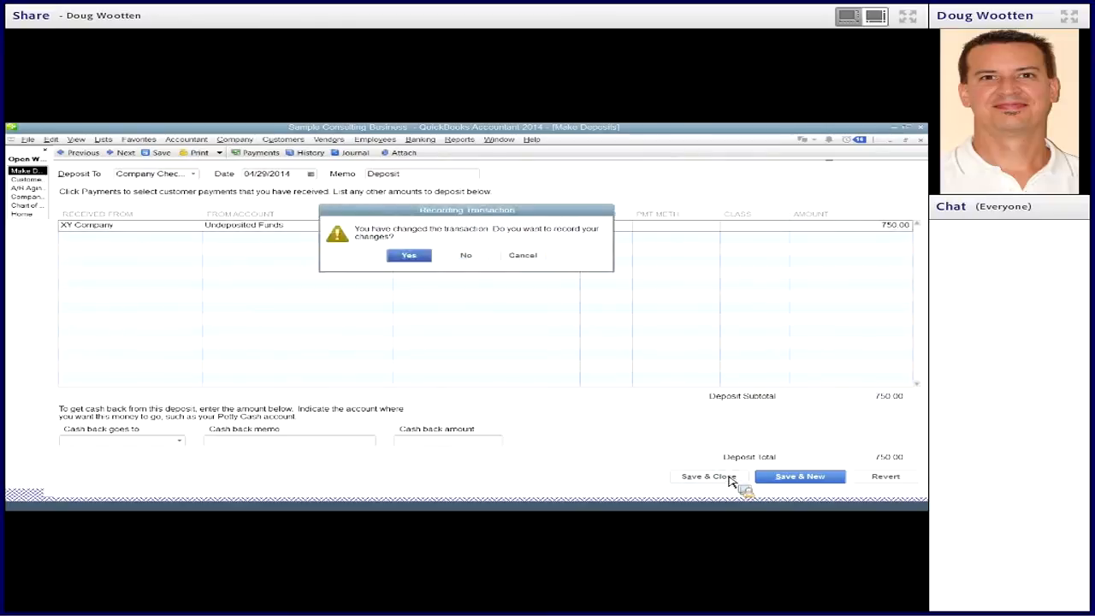
left_click(414, 255)
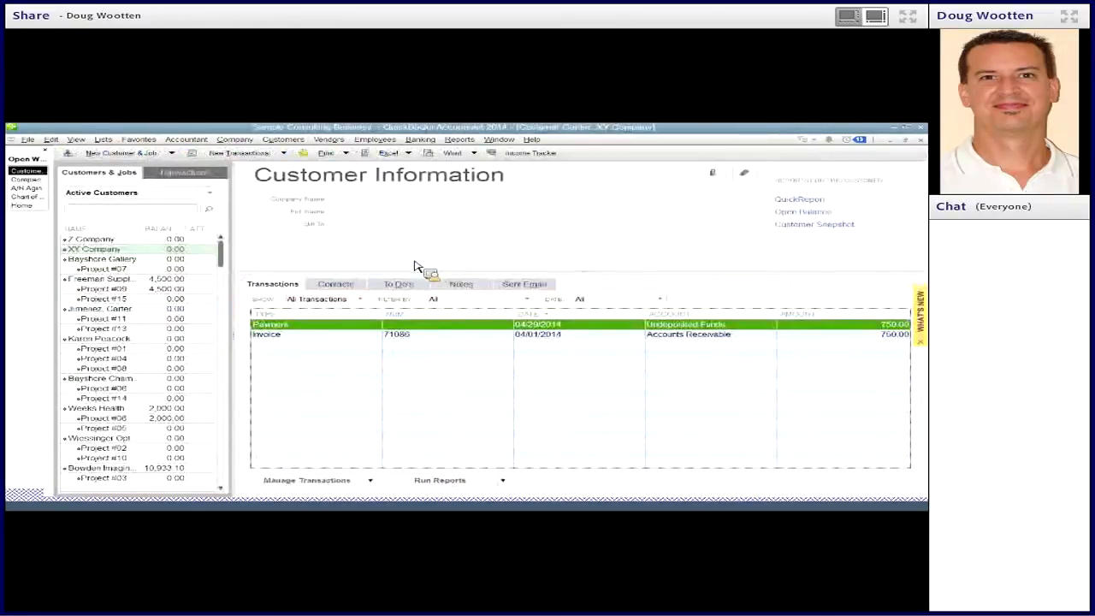
- Check the corrected deposit in the company checking register and XY Company's payment and invoice in the Customer Center
left_click(30, 180)
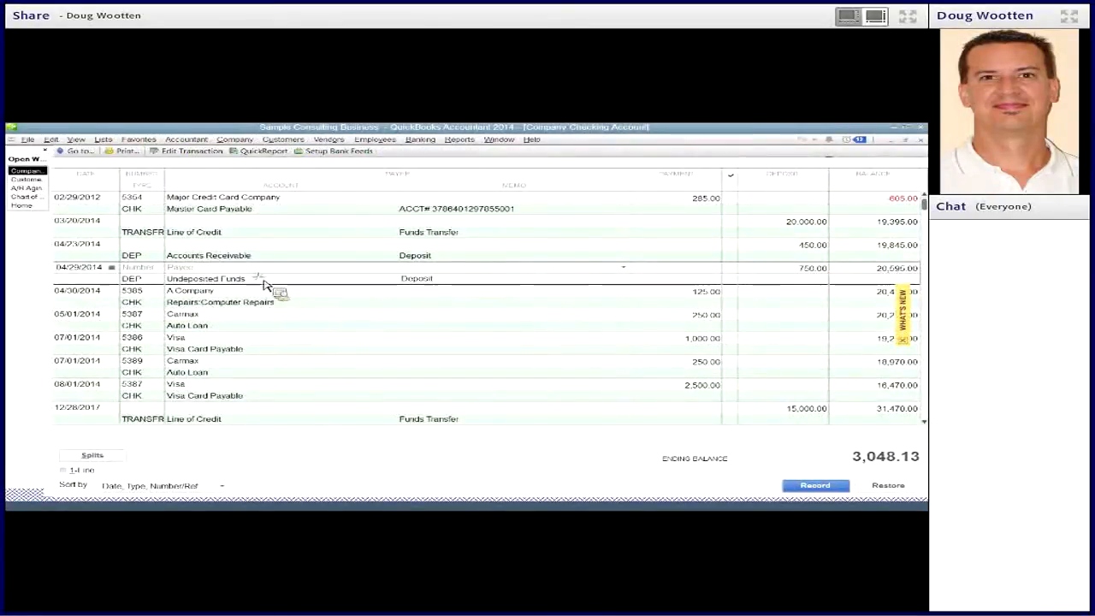
left_click(25, 178)
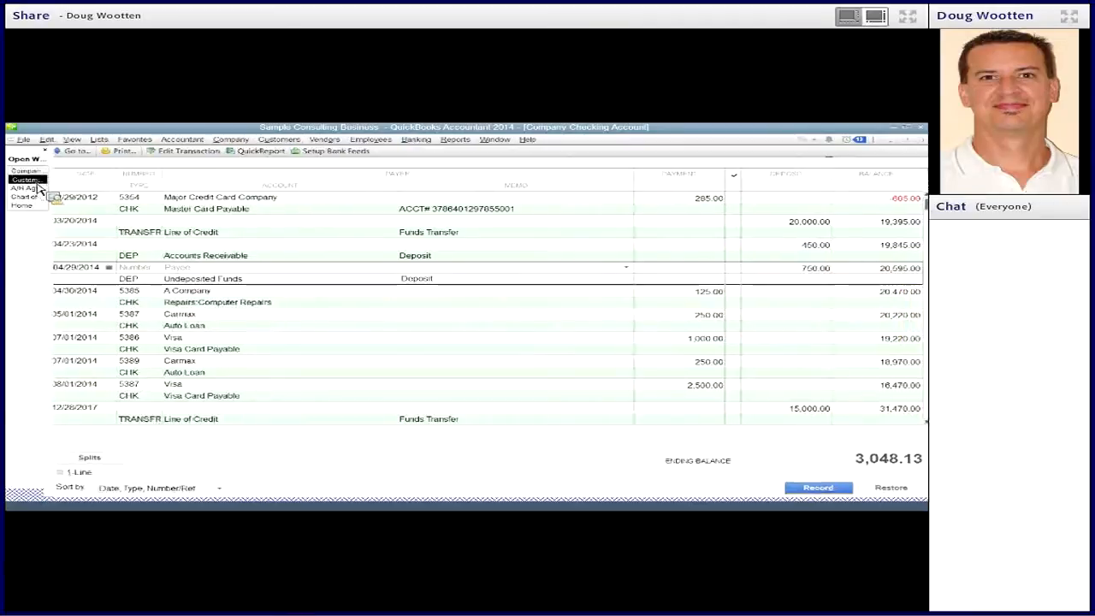
left_click(279, 334)
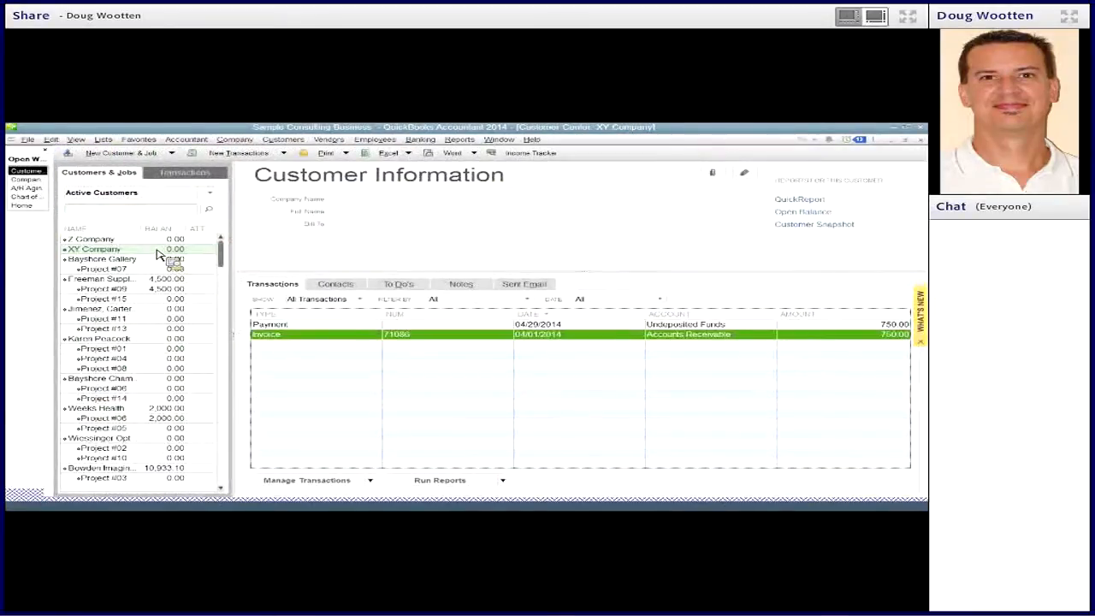
left_click(271, 325)
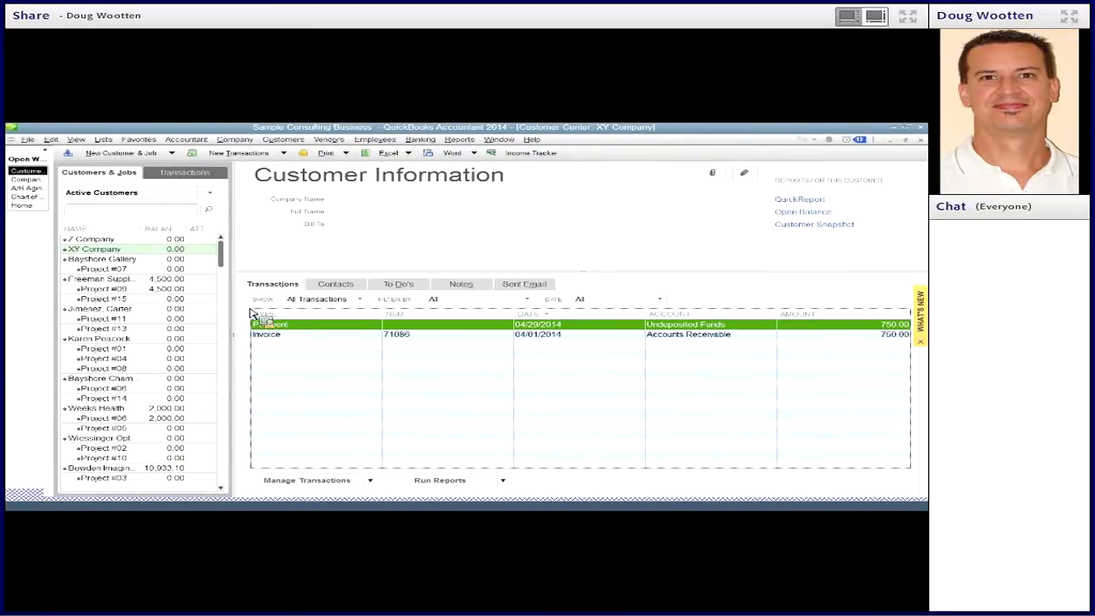
- Examine Z Company's invoice and deposit lines in the A/R Aging Detail report and compare them with its Customer Center transactions
left_click(42, 189)
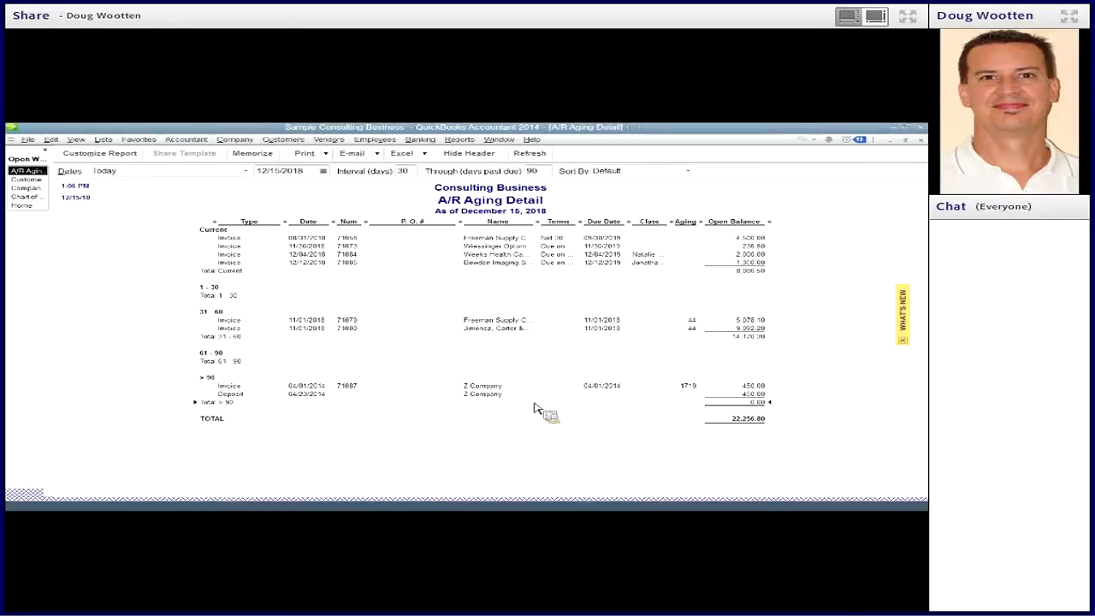
left_click(499, 399)
left_click(248, 389)
left_click(758, 395)
left_click(761, 394)
left_click(25, 179)
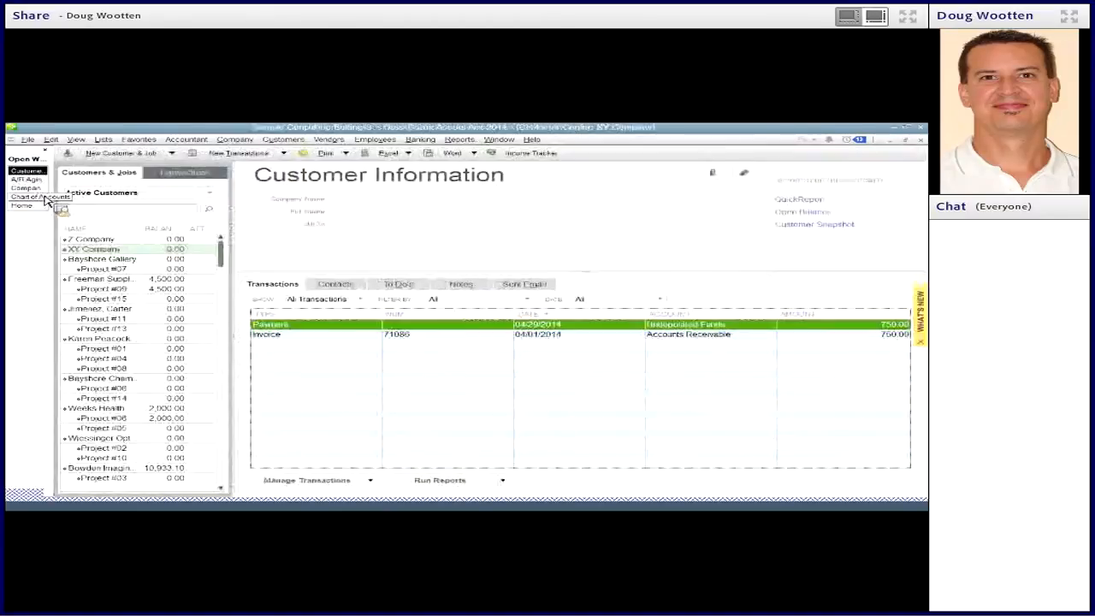
left_click(120, 241)
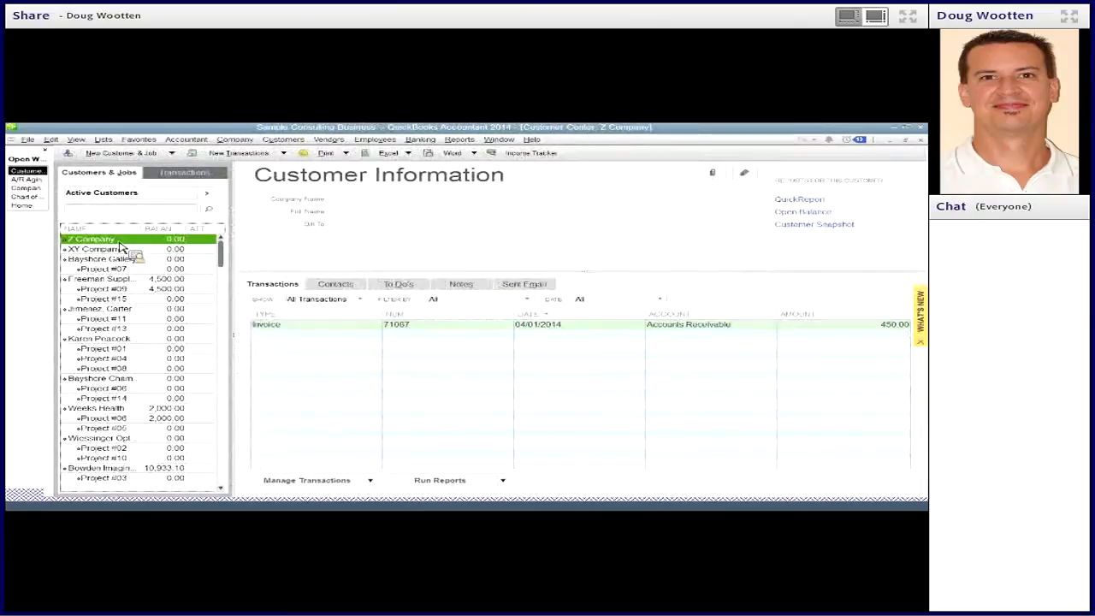
left_click(291, 325)
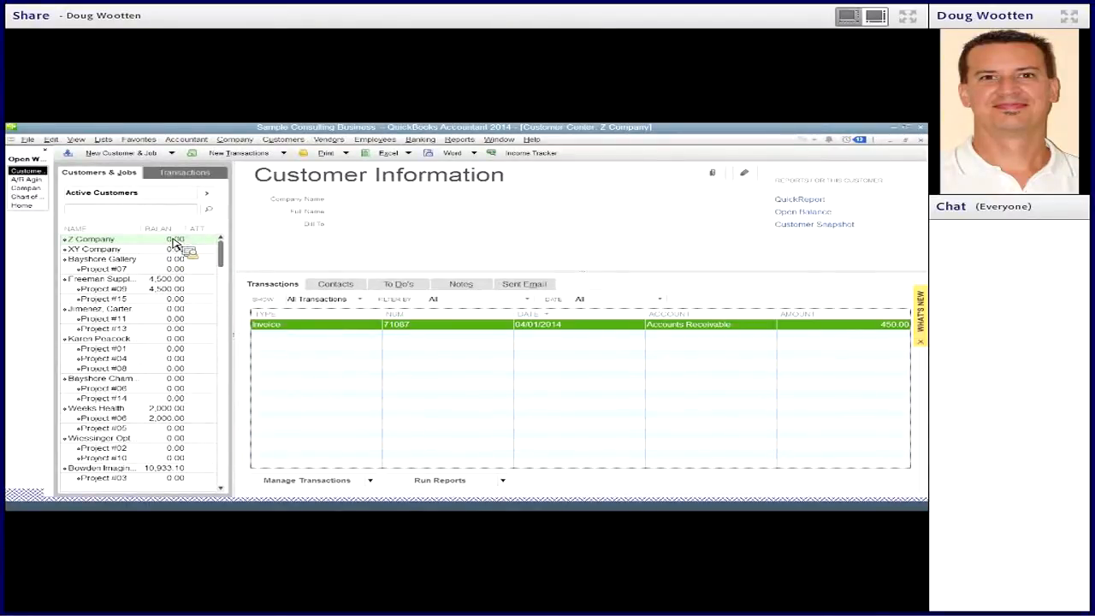
- Open Z Company's 04/23/2014 deposit from the aging report and inspect its customer and source account
left_click(27, 180)
mouse_move(36, 190)
left_mouse_down()
mouse_move(421, 383)
mouse_move(804, 398)
mouse_move(521, 442)
mouse_move(485, 405)
left_mouse_up()
double_click(485, 404)
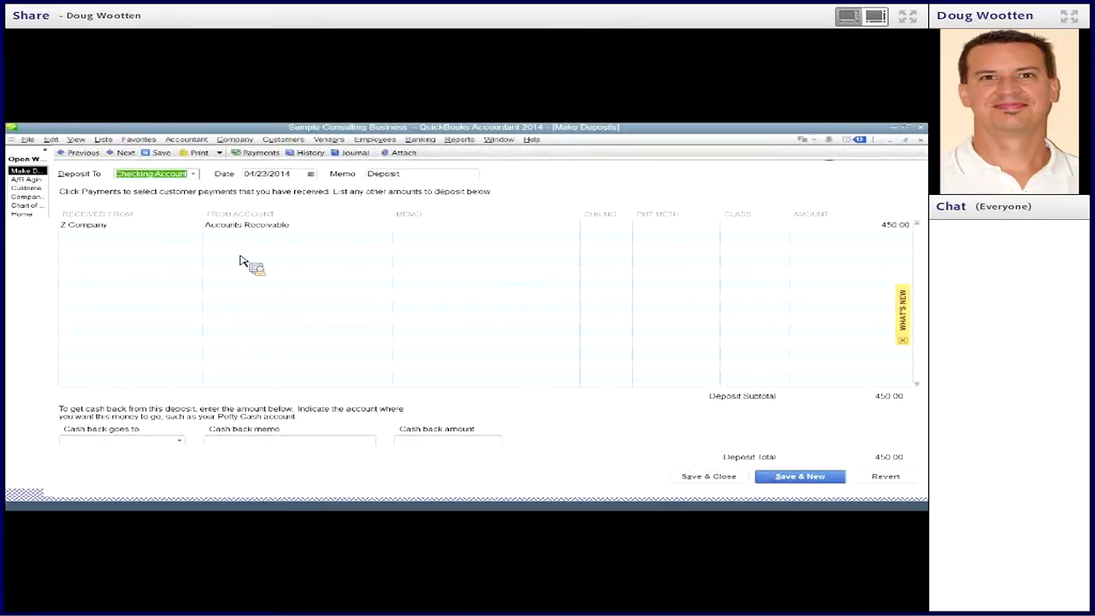
left_click(156, 232)
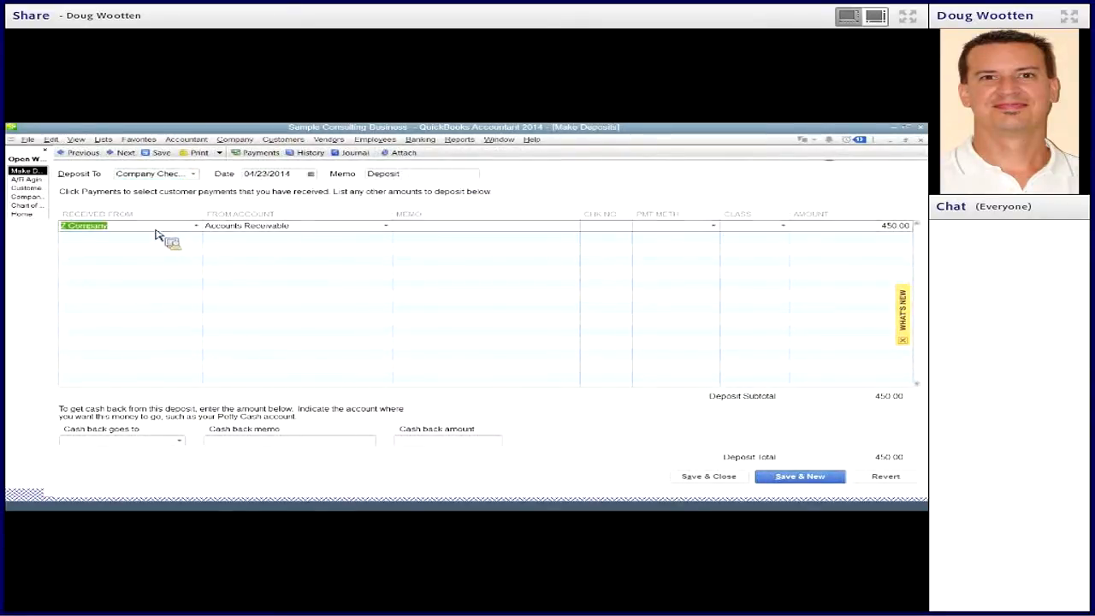
left_click(322, 232)
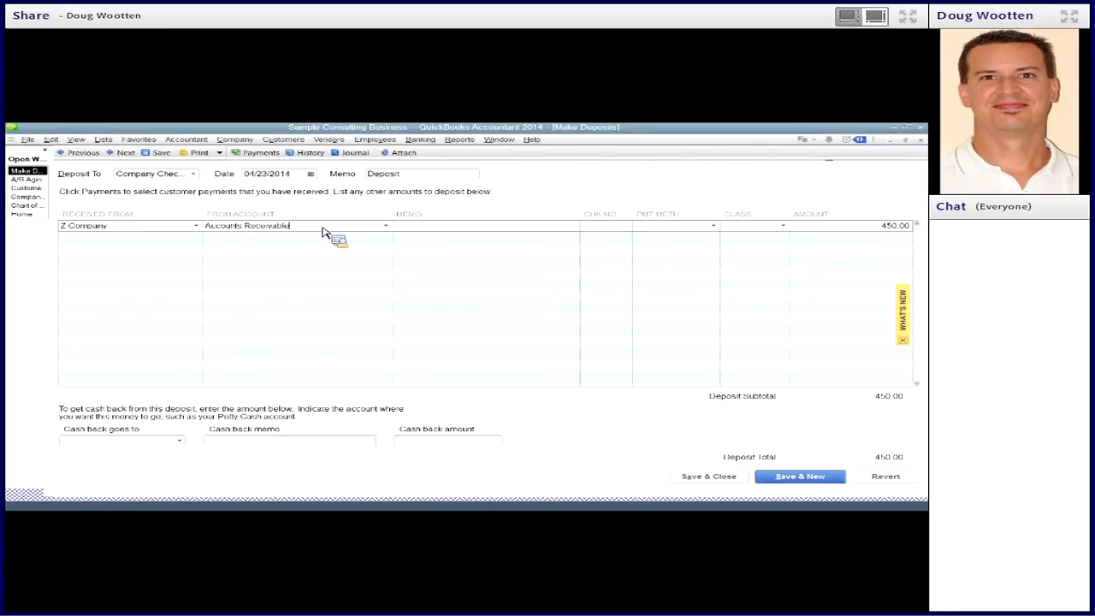
- Compare the Z Company deposit with its Customer Center transactions and the aging report, then close the deposit
left_click(26, 187)
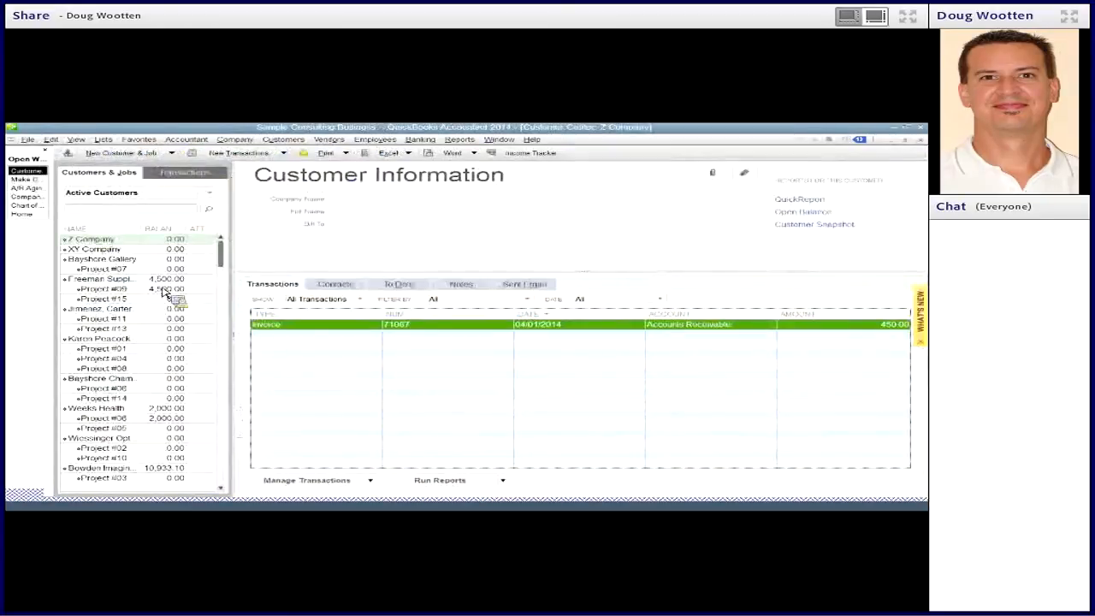
left_click(29, 188)
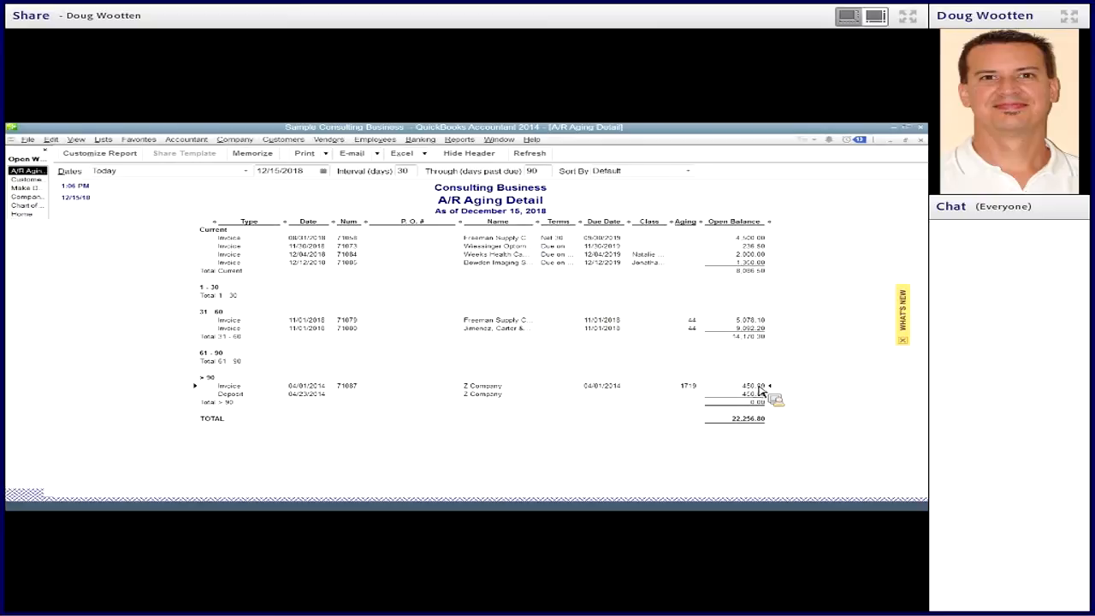
left_click(25, 187)
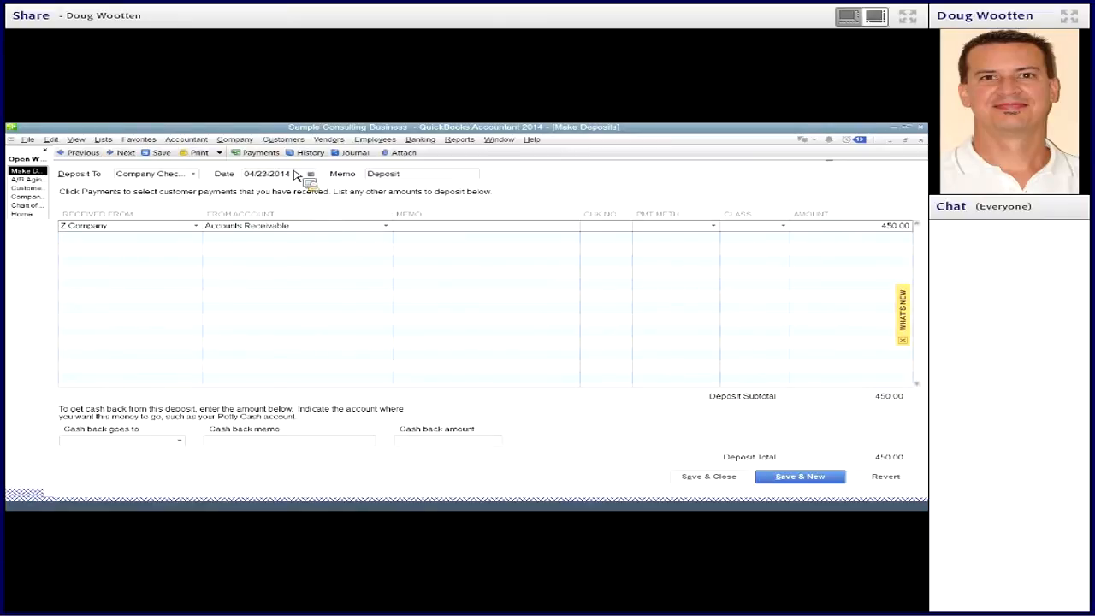
left_click(284, 140)
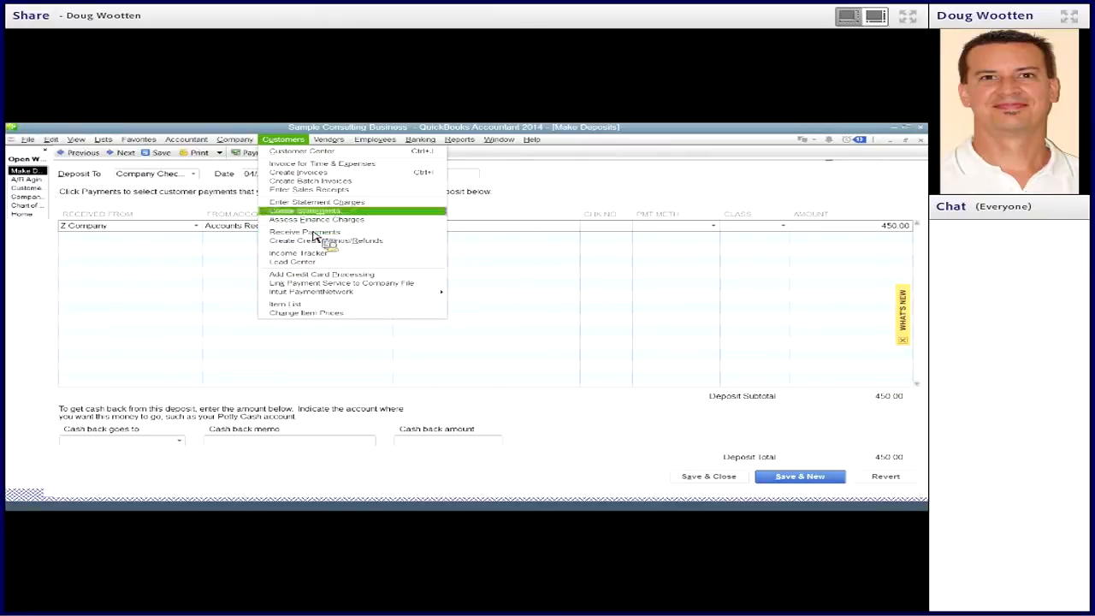
left_click(469, 203)
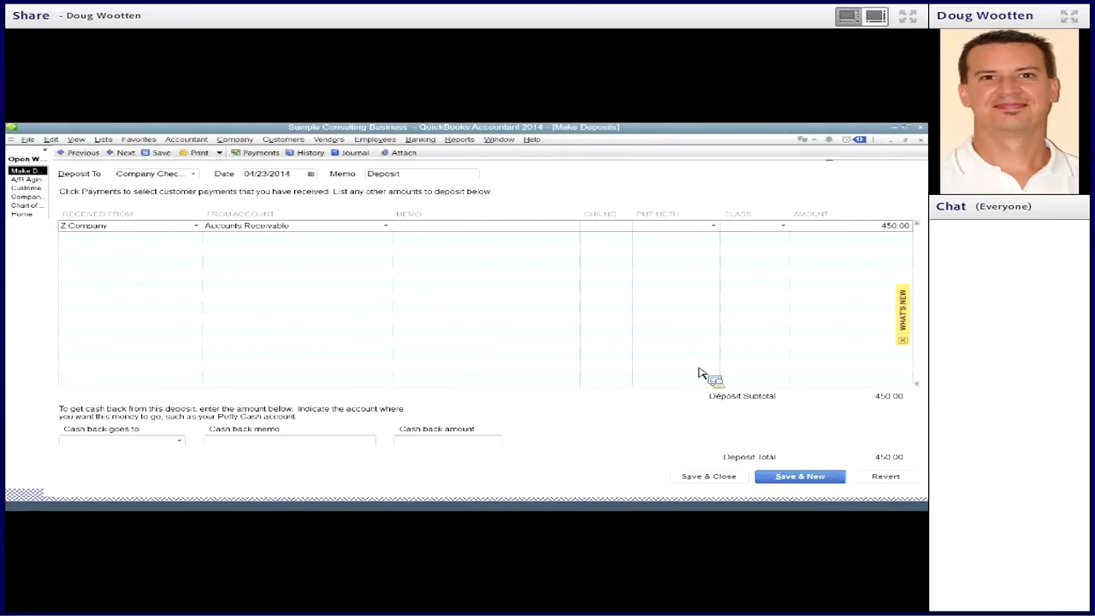
left_click(719, 481)
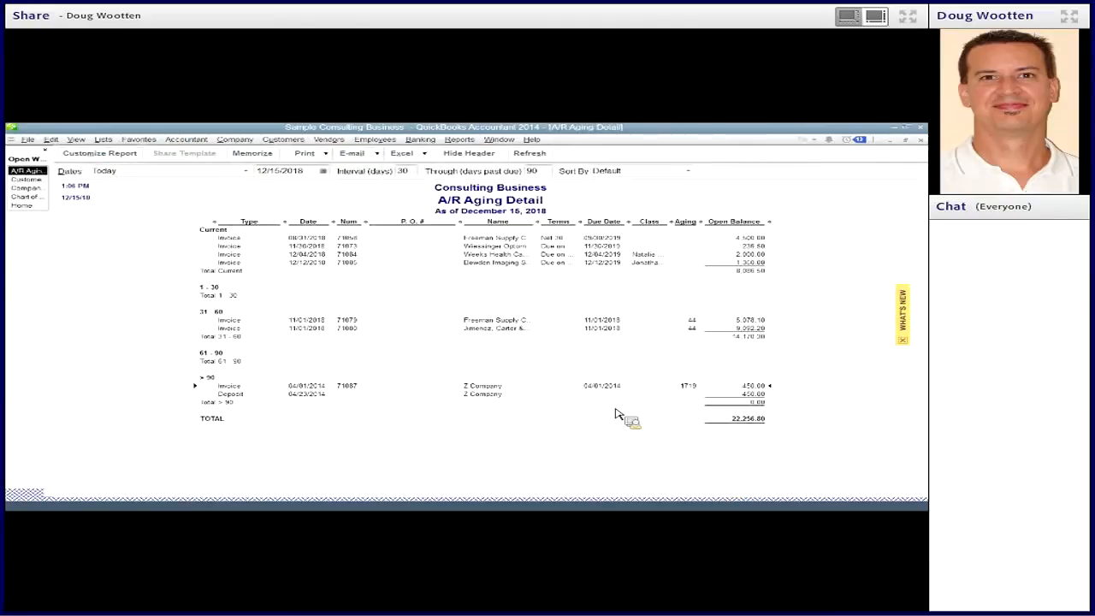
left_click(500, 397)
- Start a received payment for Z Company and select its 04/01/2014 invoice
left_click(284, 140)
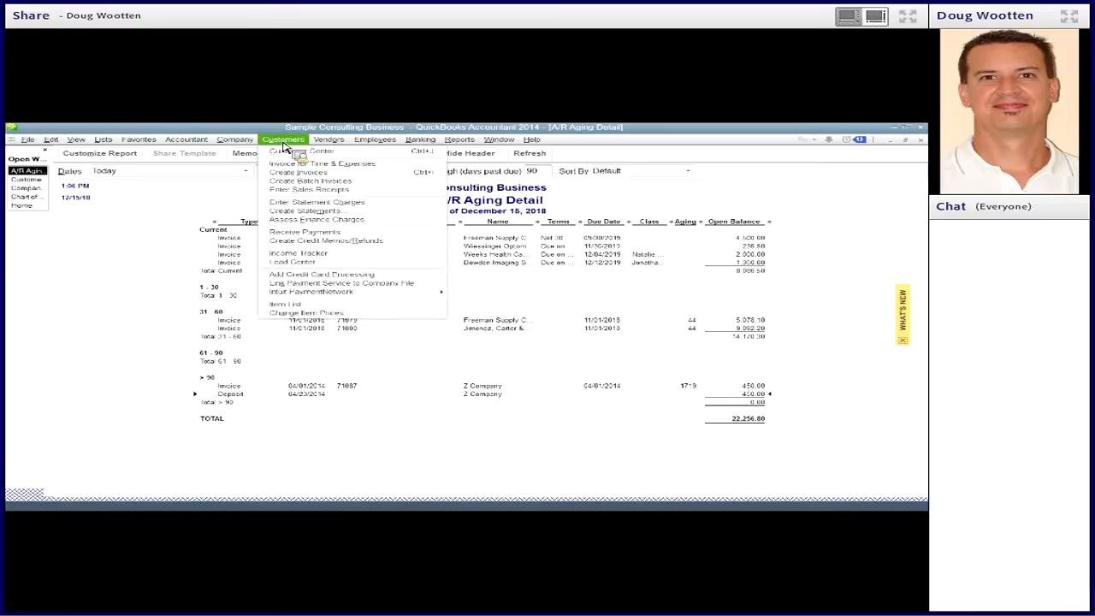
left_click(305, 232)
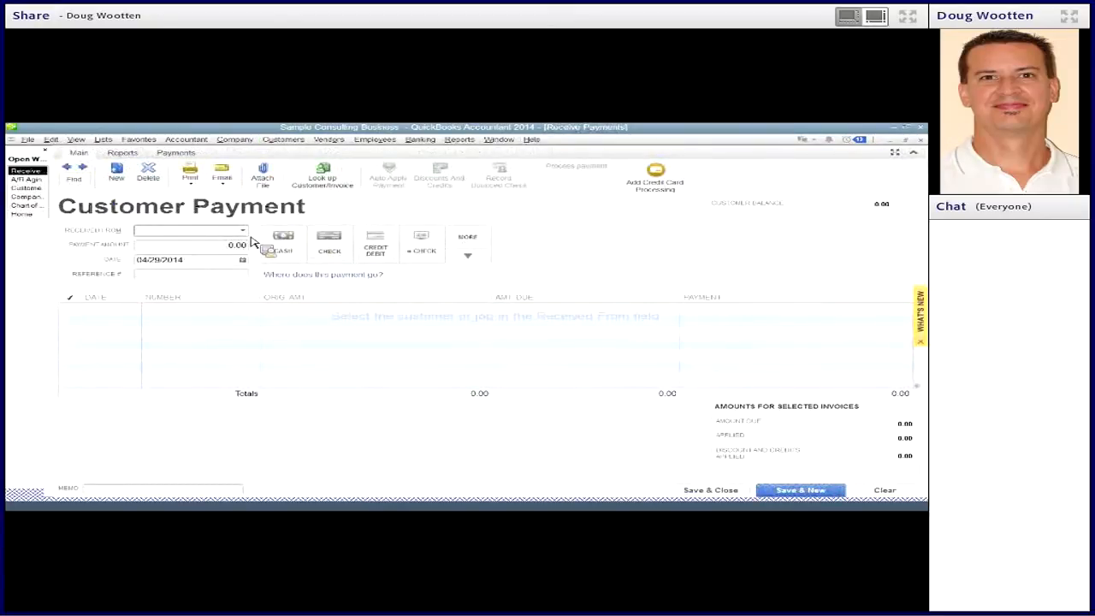
type("Z Company")
key("Tab")
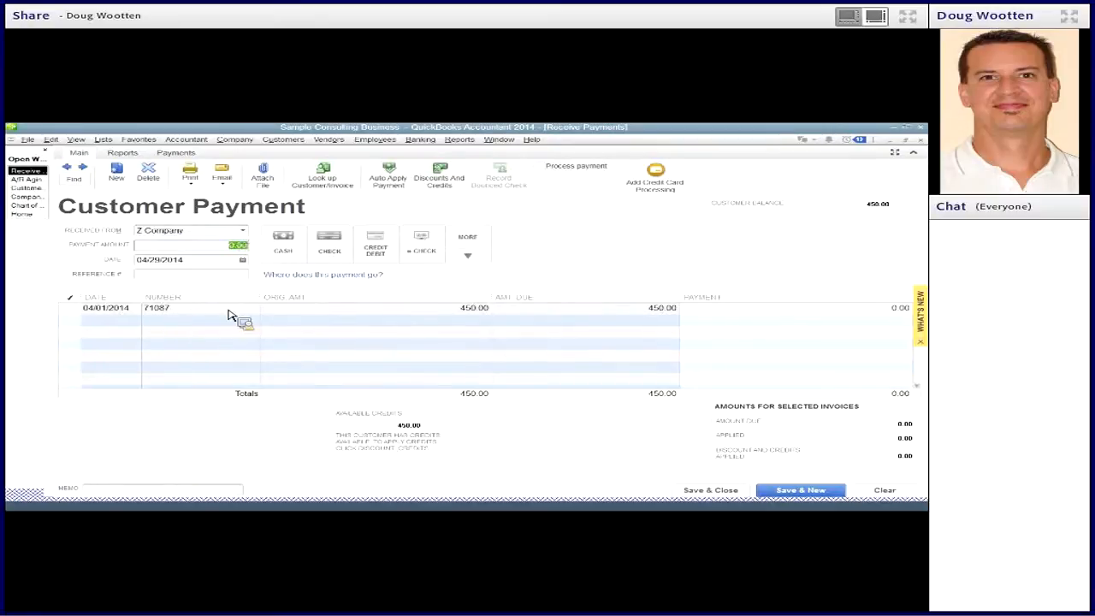
left_click(75, 309)
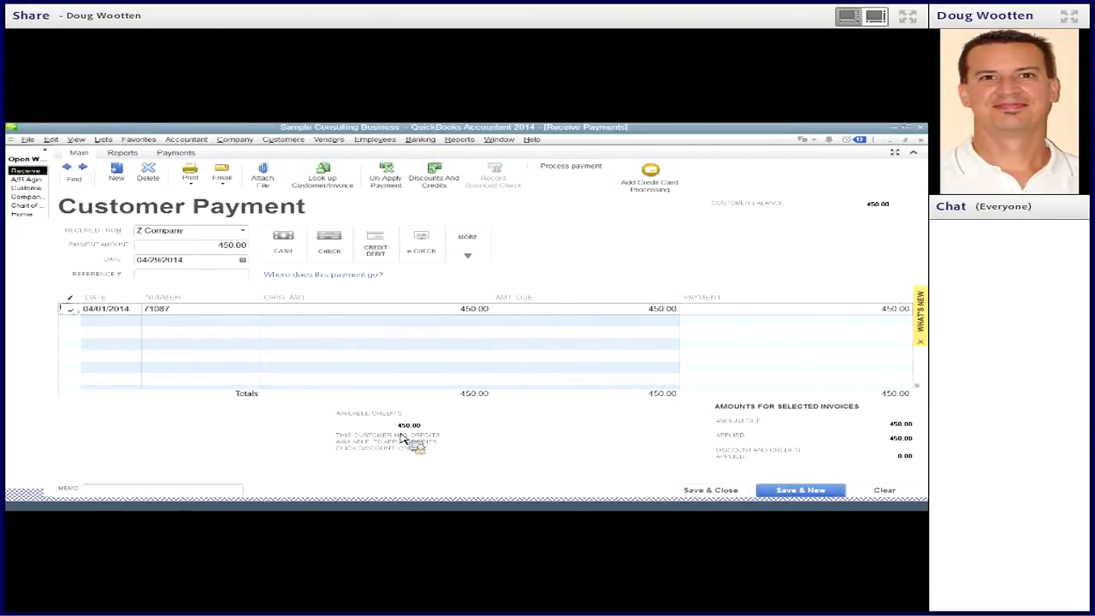
- Apply Z Company's available 04/23/2014 credit of 450.00 to the selected invoice
left_click(446, 180)
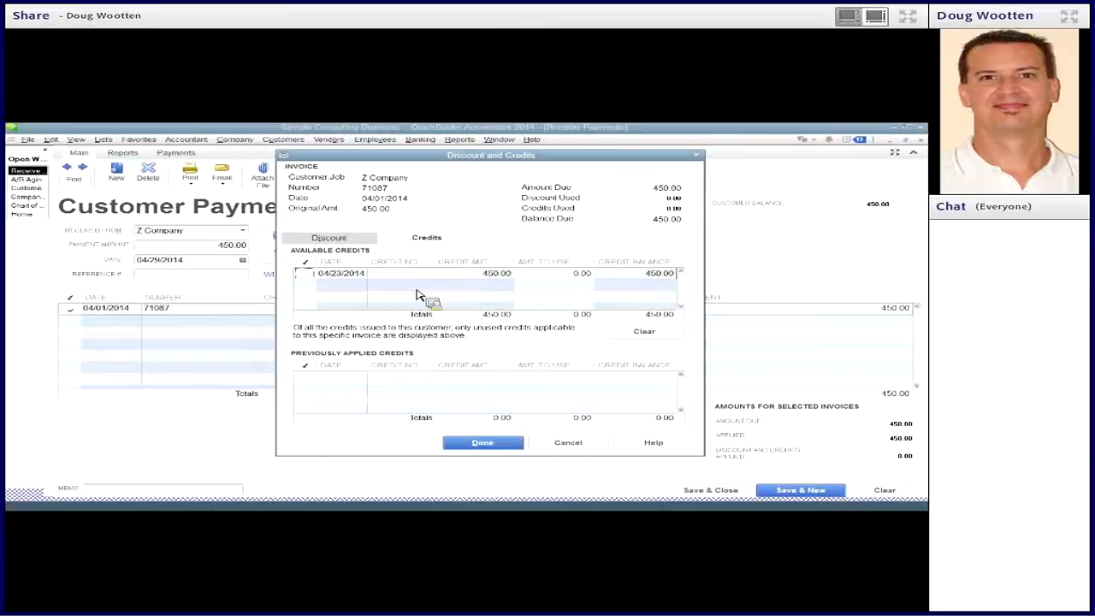
left_click(306, 276)
left_click(503, 447)
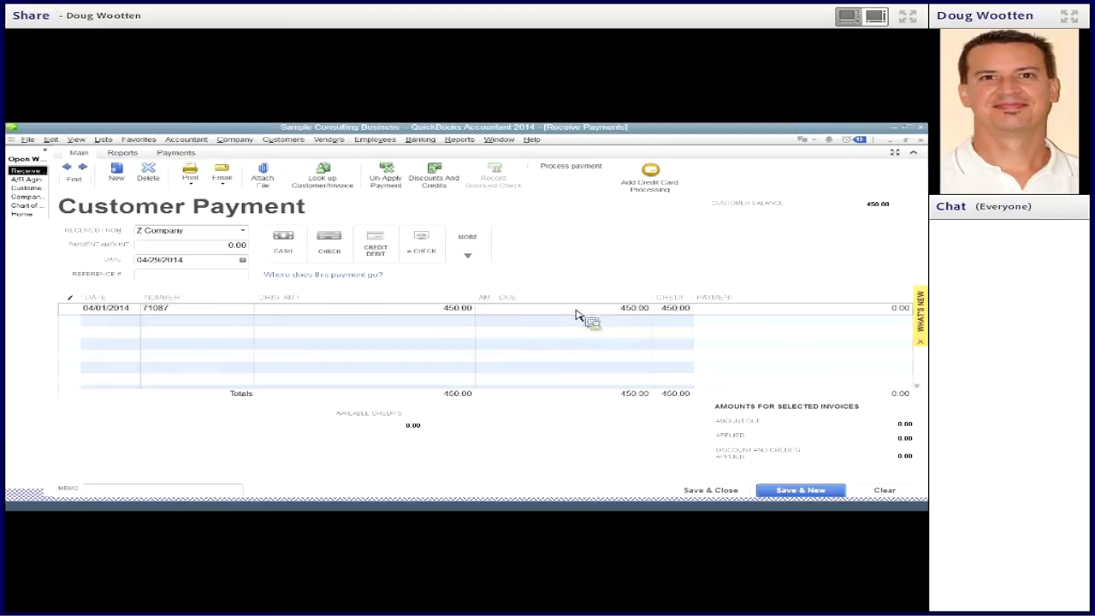
- Save and close the Z Company customer payment, then close the A/R aging report and the Customer Center
left_click_drag(631, 319, 706, 454)
left_click(717, 490)
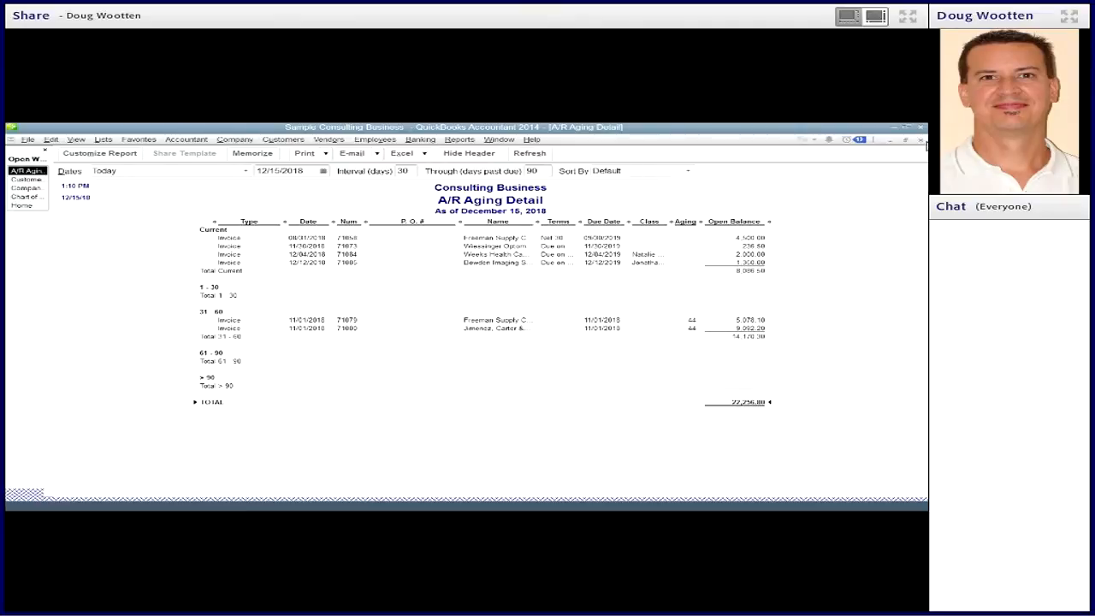
left_click(920, 138)
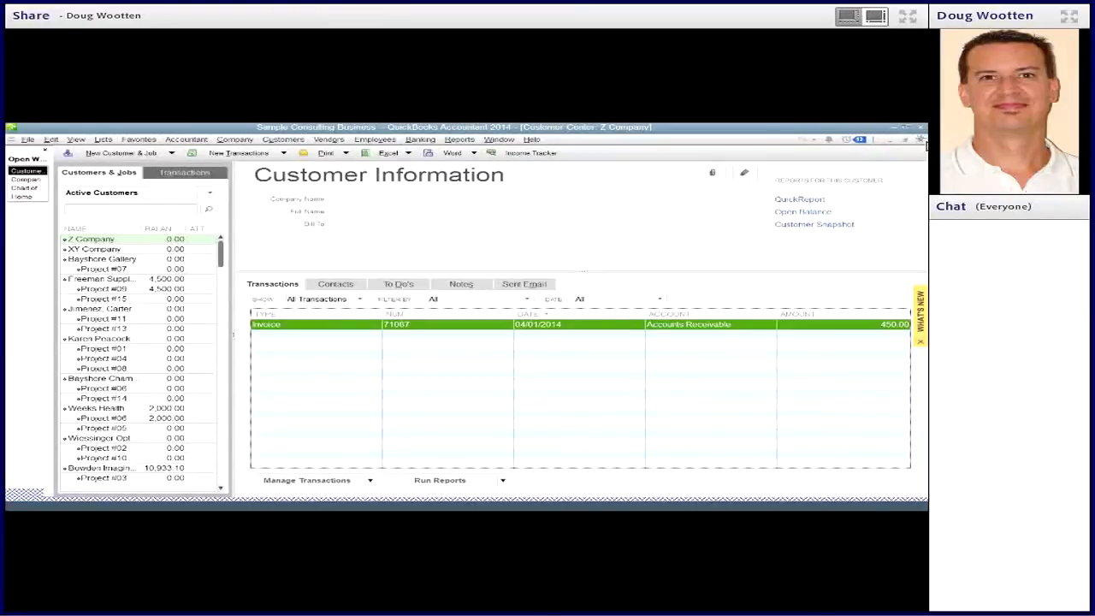
left_click(921, 139)
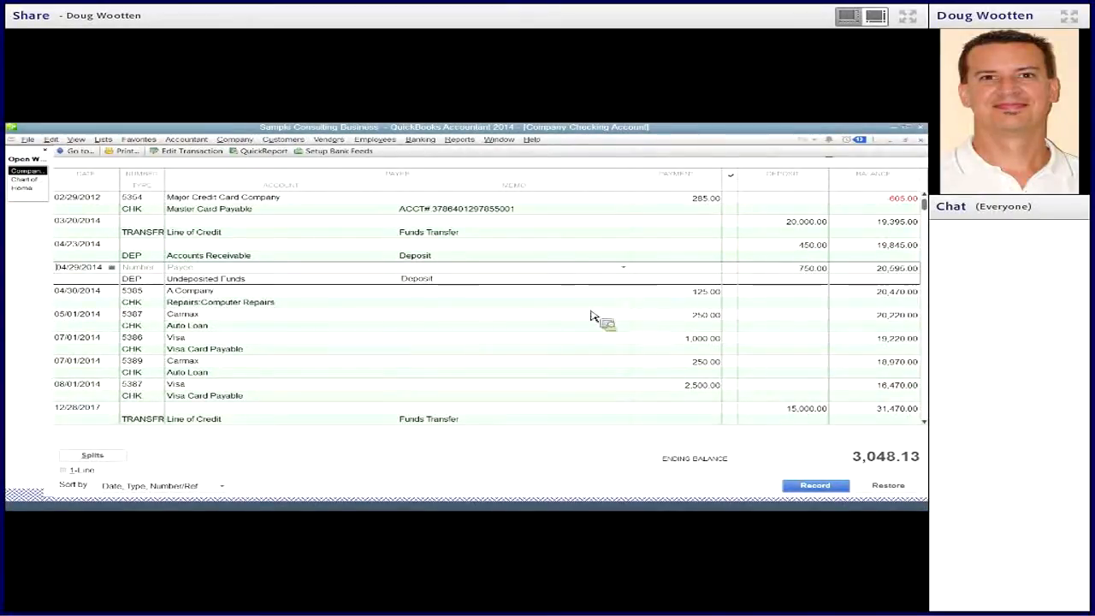
- Return to the home page and open the A/P Aging Detail report
left_click(40, 187)
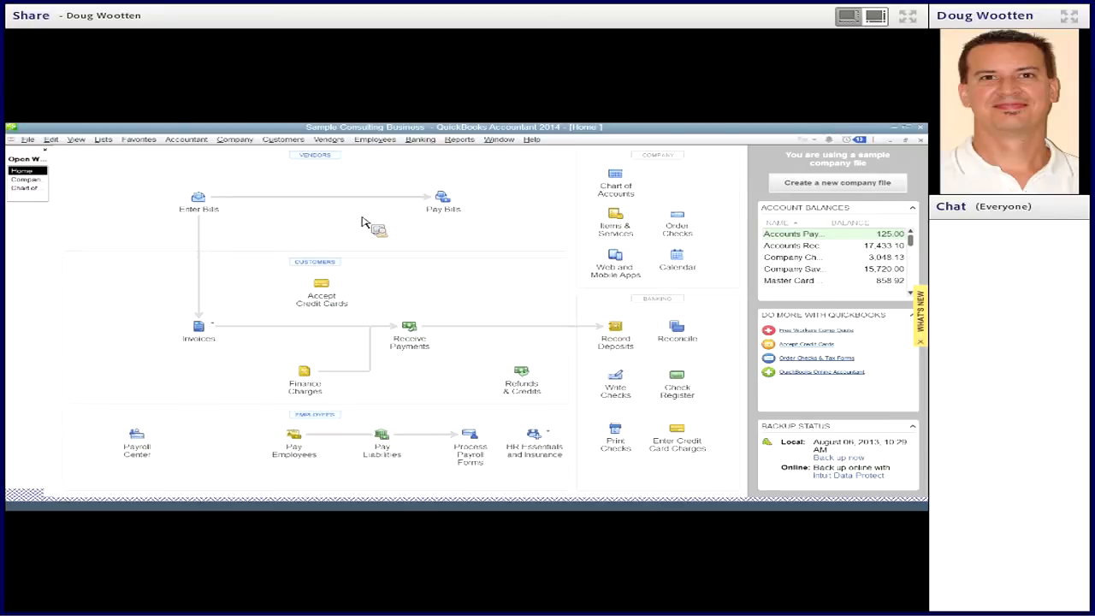
left_click(458, 139)
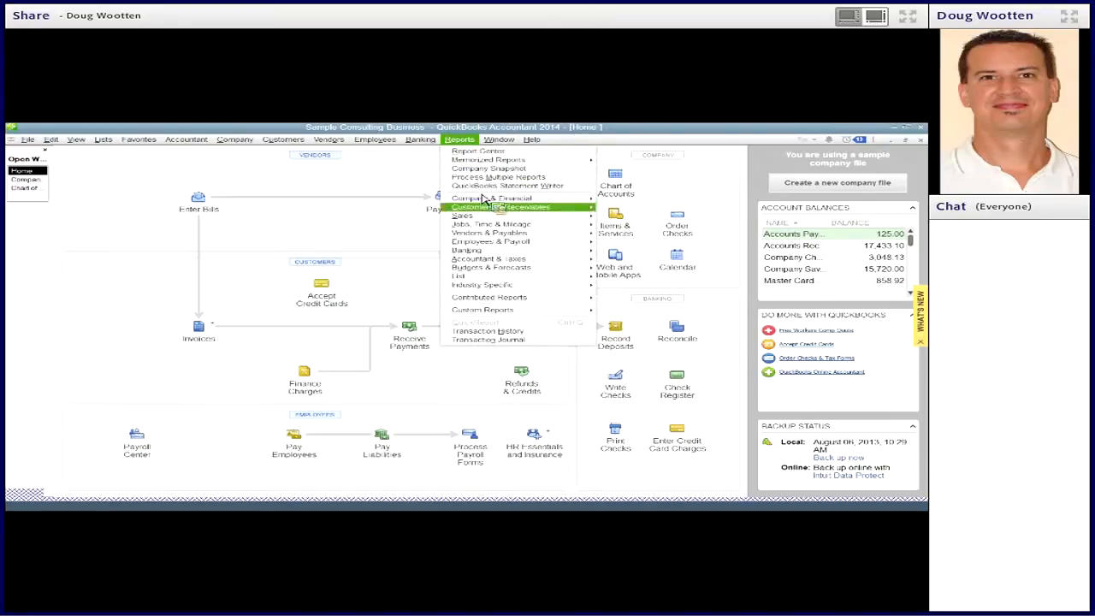
mouse_move(492, 234)
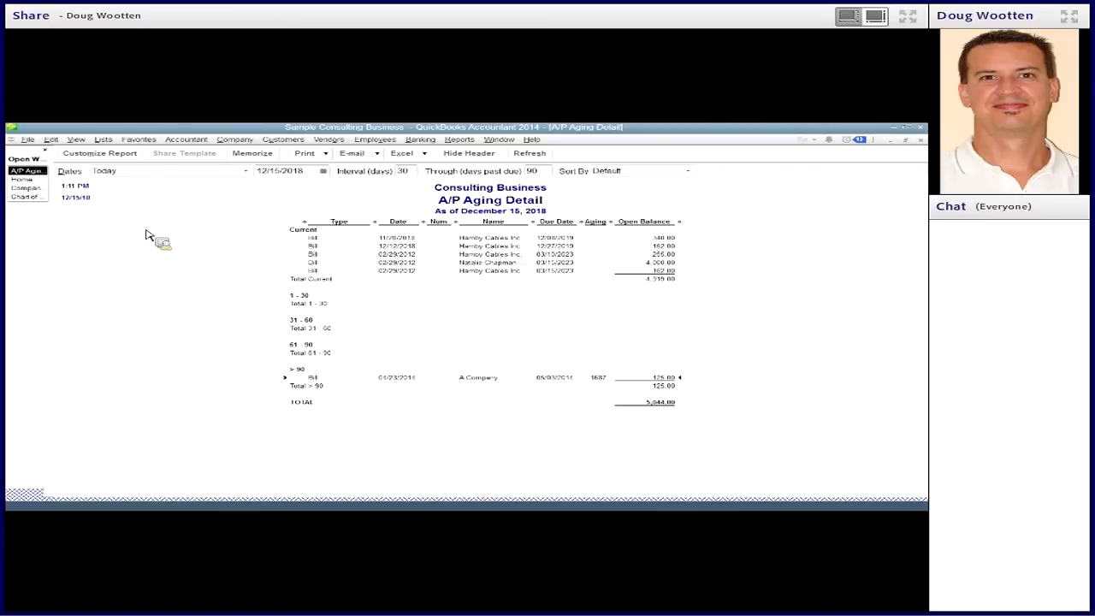
- Open the Vendor Center and compare A Company's 04/23/2014 bill with its 04/30/2014 check
left_click(331, 141)
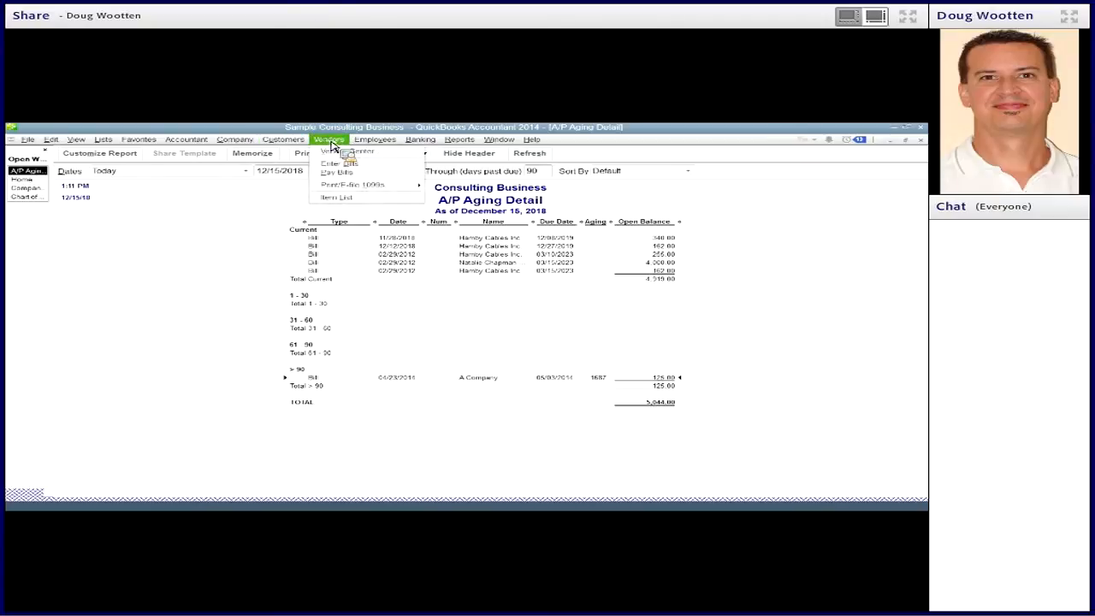
left_click(344, 151)
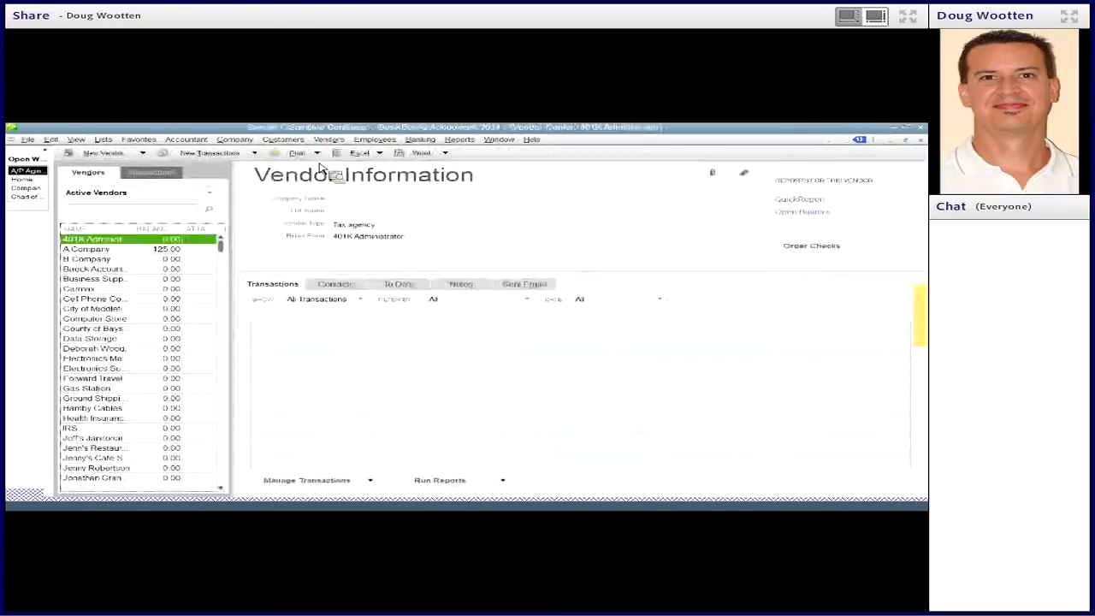
left_click(90, 249)
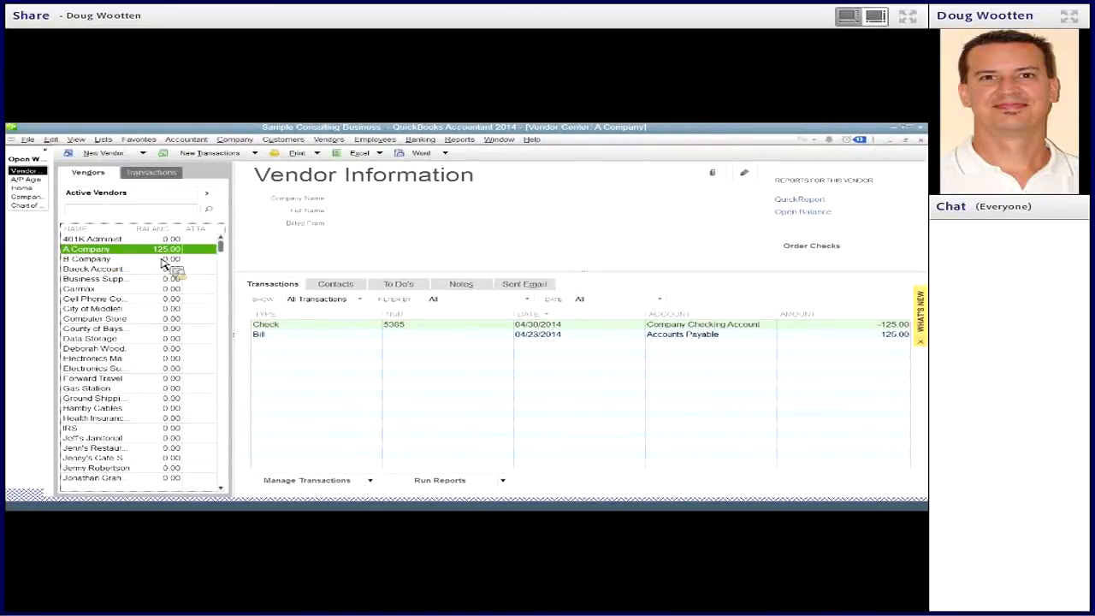
left_click(278, 336)
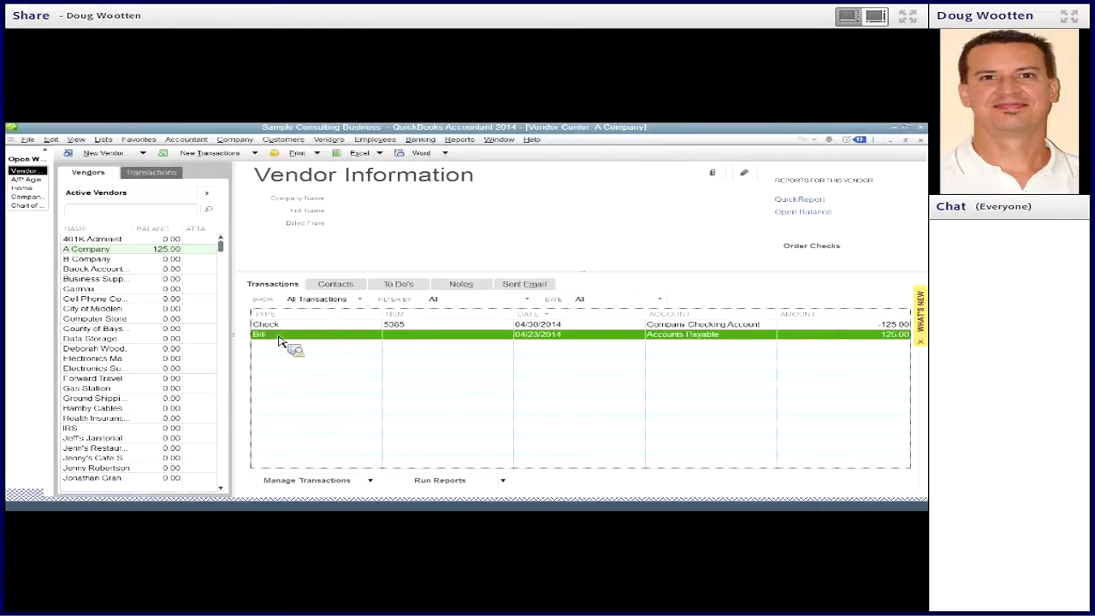
left_click(290, 326)
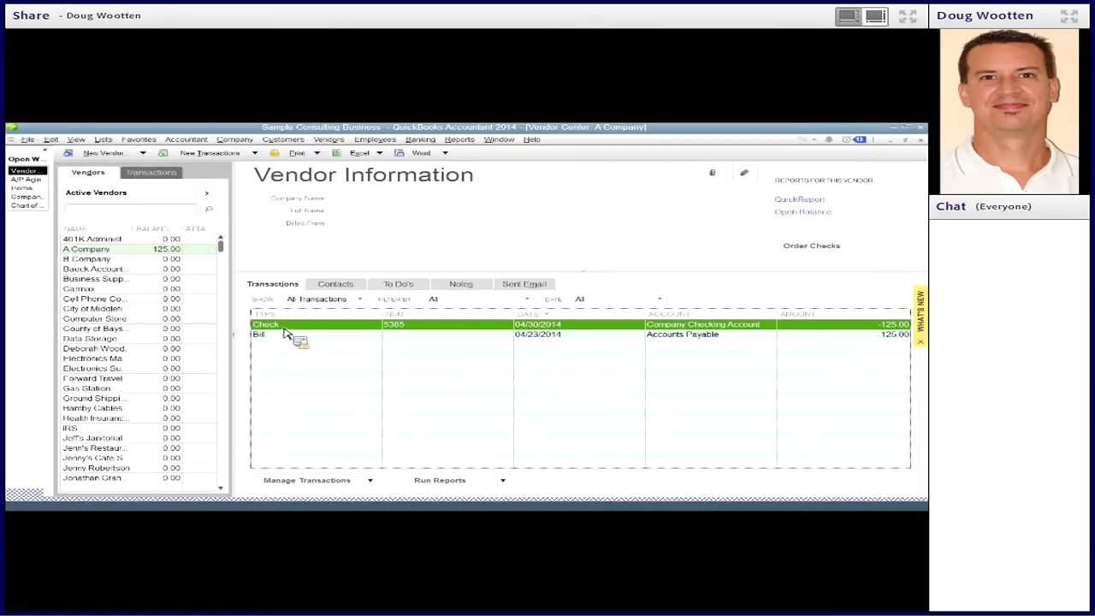
left_click(288, 336)
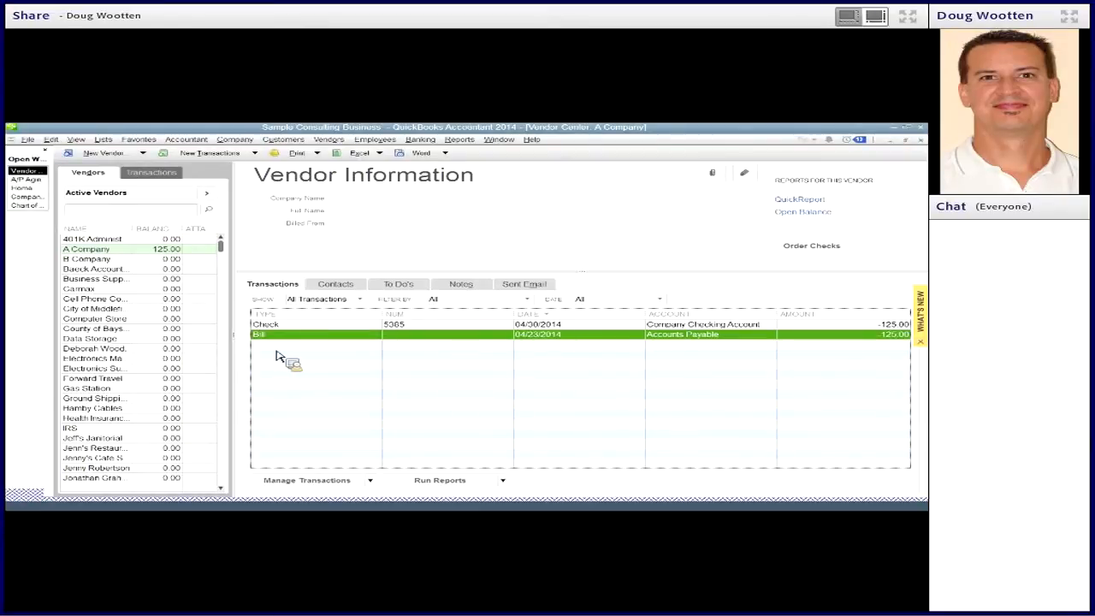
- Open A Company's 04/23/2014 bill, inspect its expense account, and close it
double_click(287, 336)
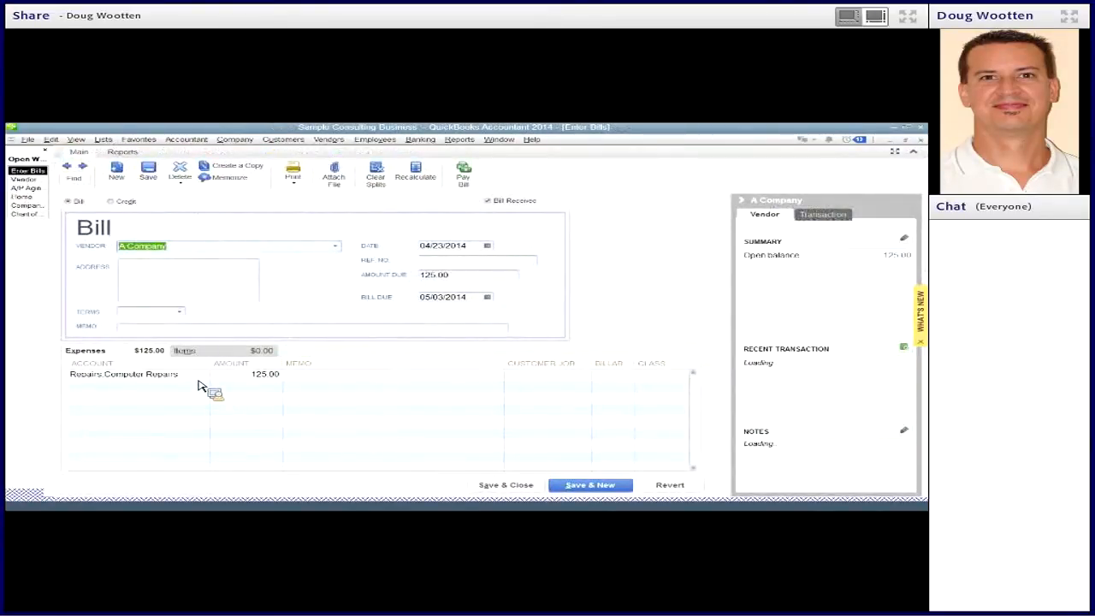
left_click(198, 381)
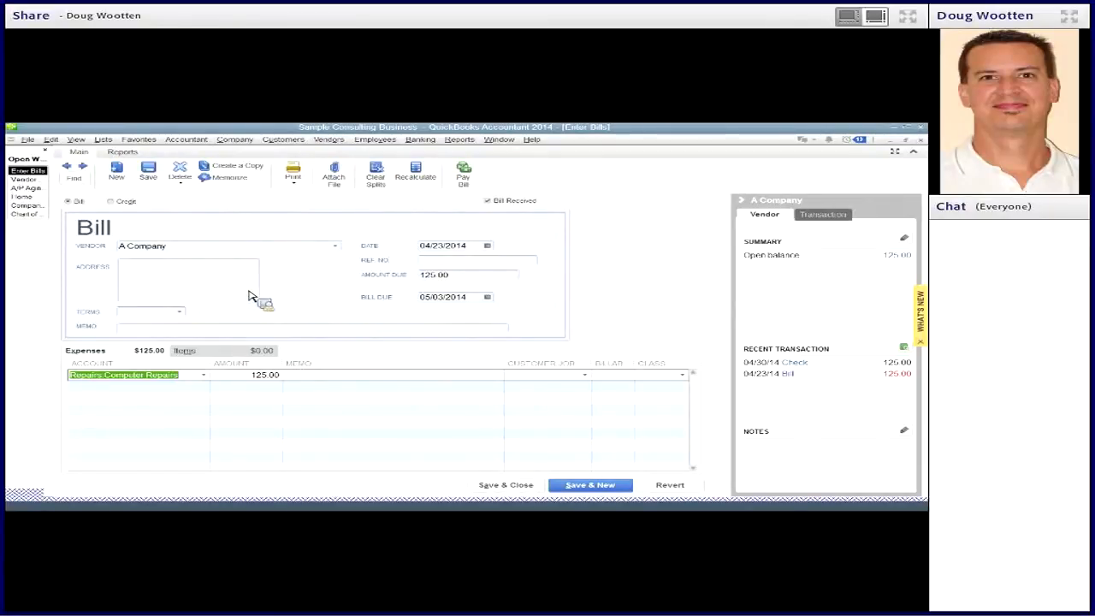
left_click(921, 141)
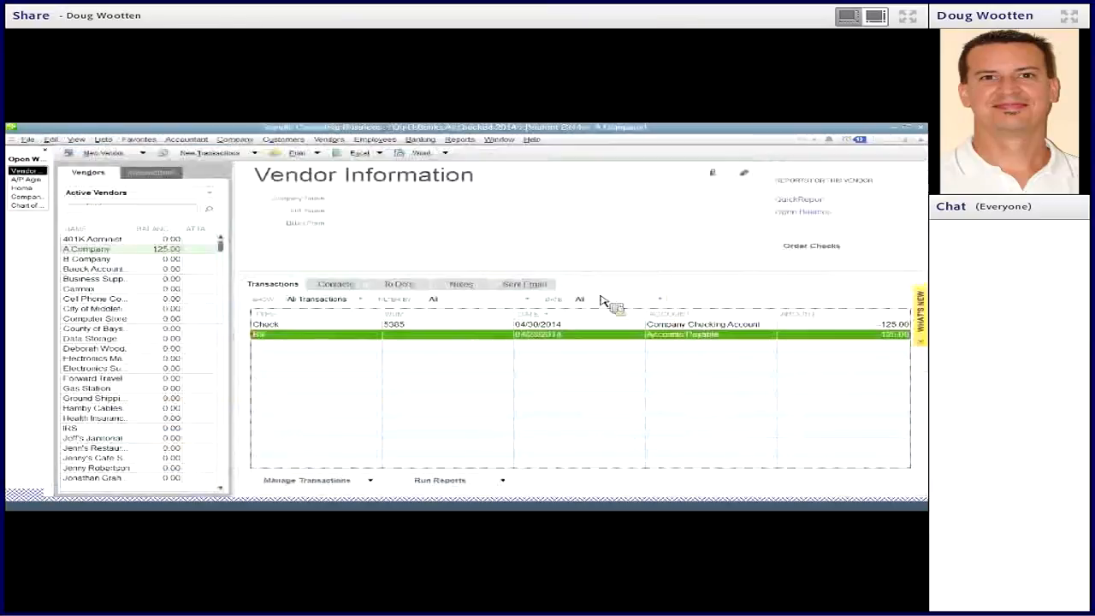
- Open A Company's 04/30/2014 check, inspect its expense account, close it, and compare it with the bill in the transaction list
double_click(288, 328)
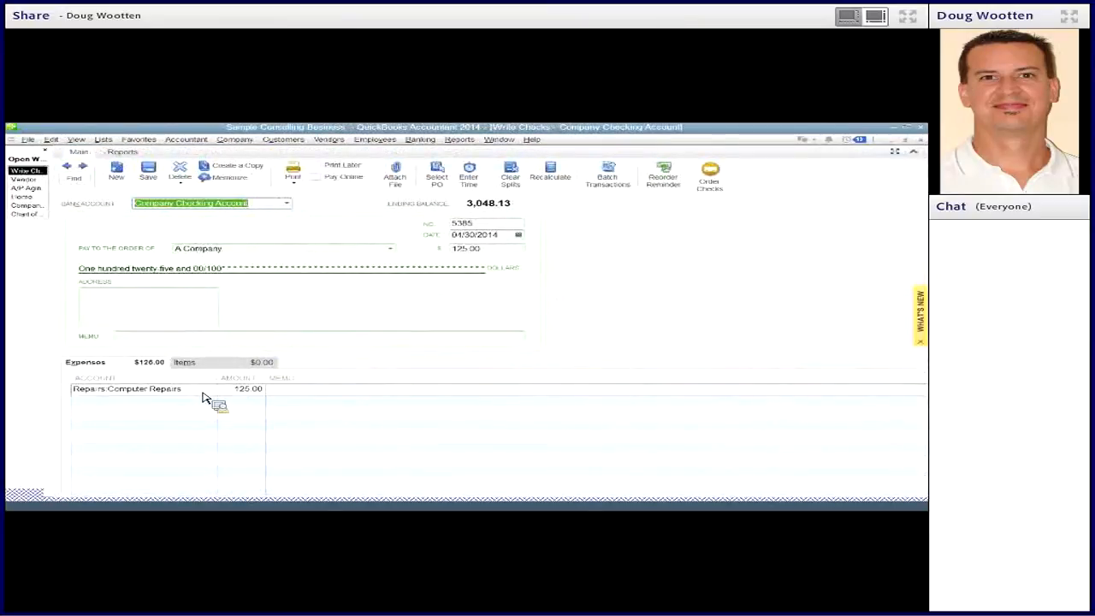
left_click(202, 398)
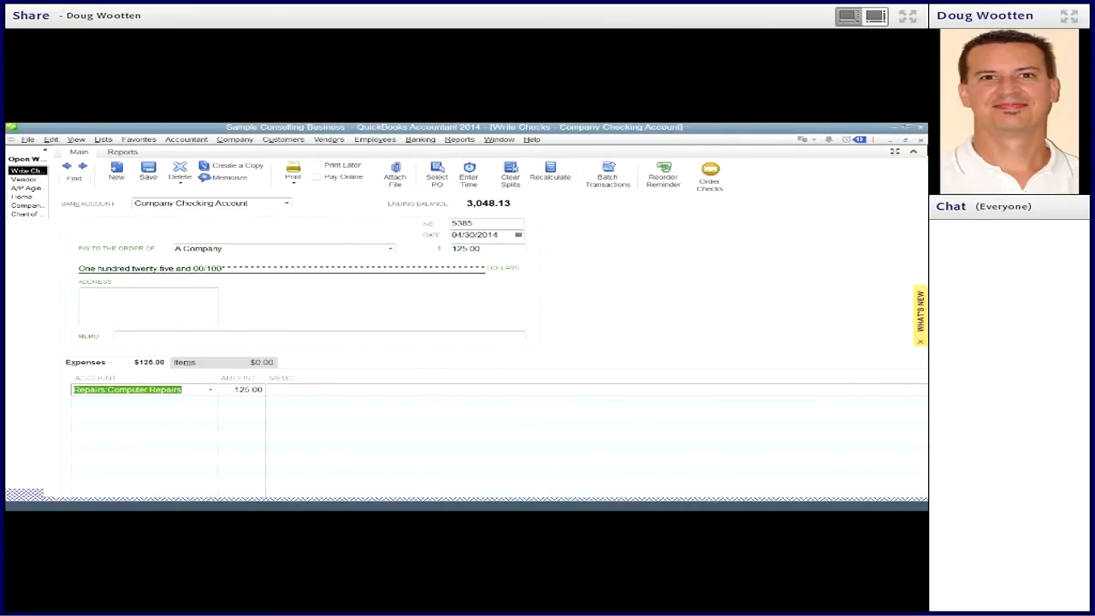
left_click(921, 140)
left_click(306, 336)
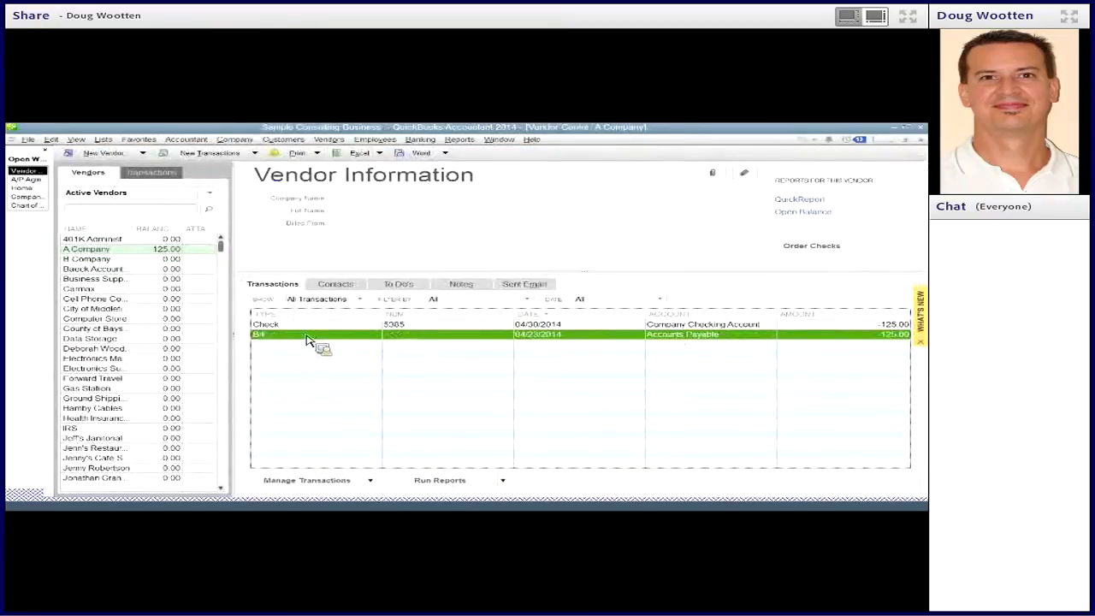
left_click(312, 327)
left_click(314, 332)
- Start paying bills, filter the list to All vendors, and select A Company's bill due 05/03/2014
left_click(330, 140)
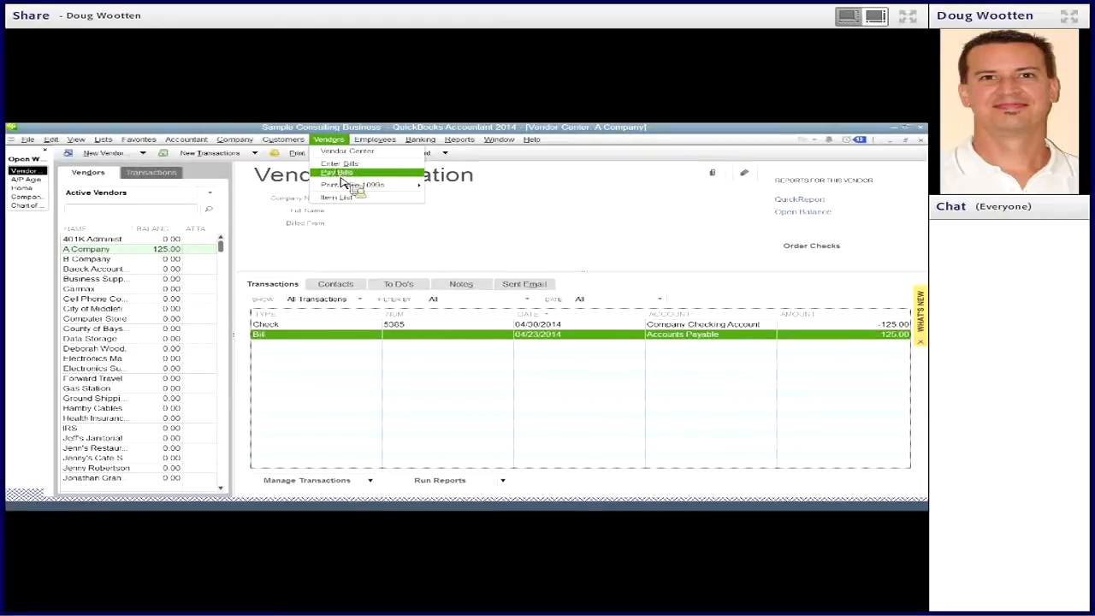
mouse_move(349, 152)
left_click(364, 180)
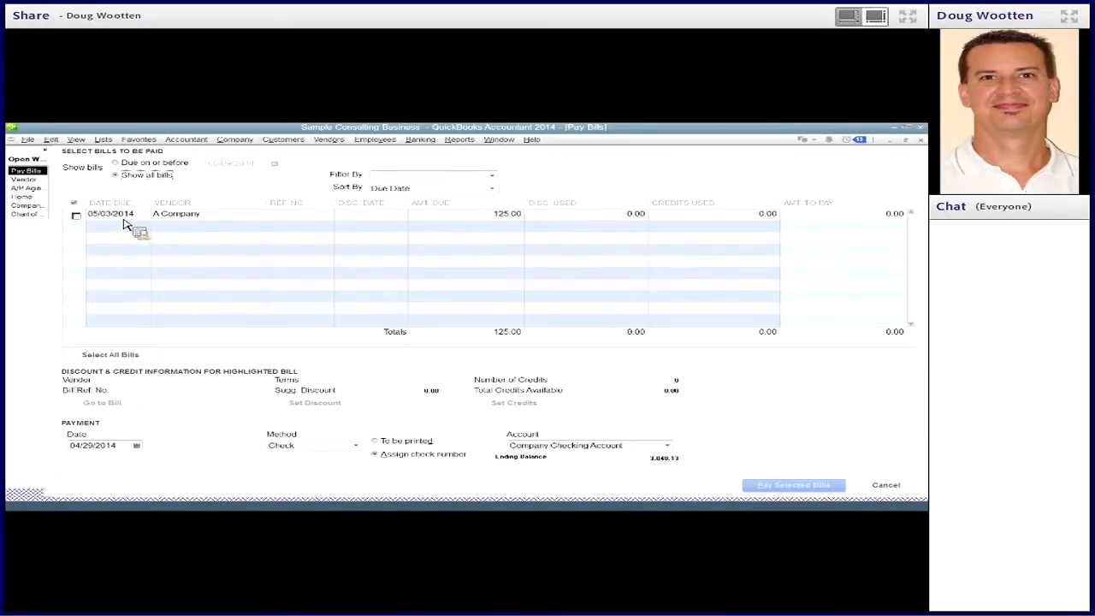
left_click(492, 176)
left_click(520, 174)
left_click(83, 219)
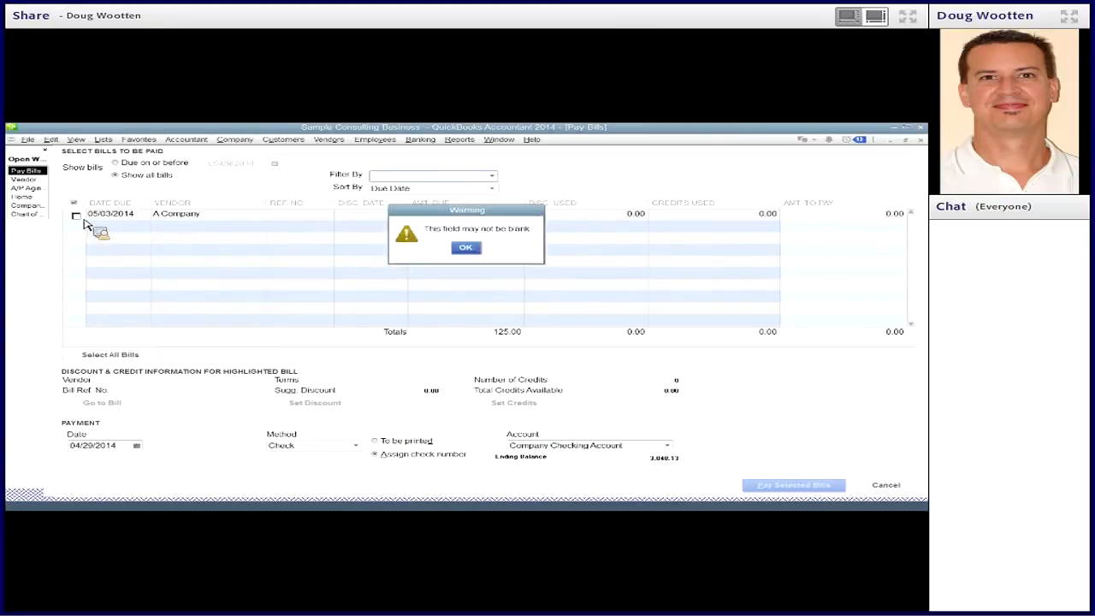
left_click(472, 253)
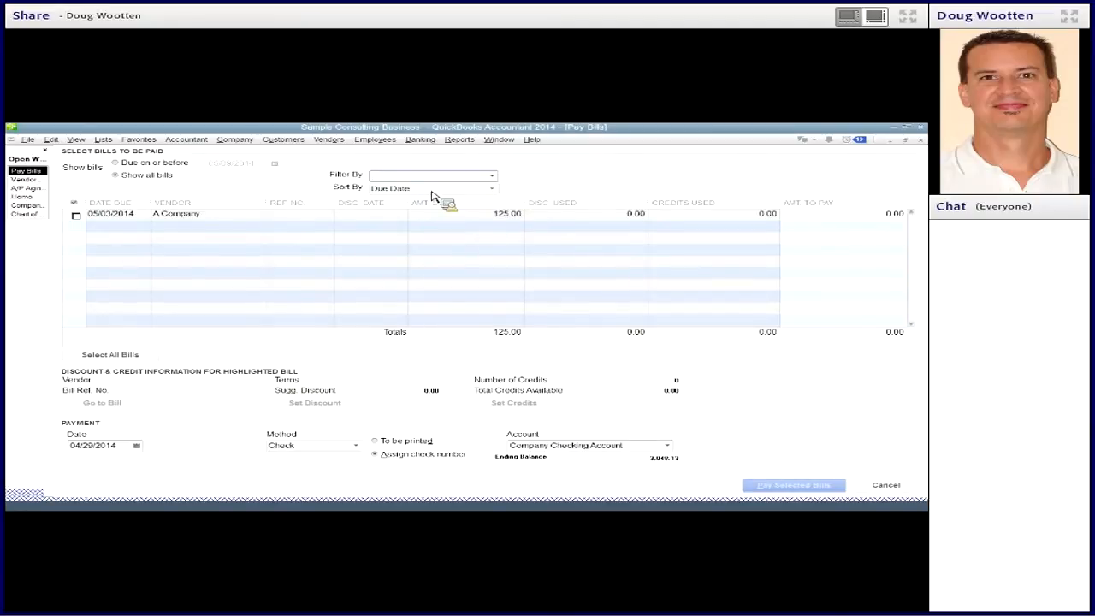
left_click(435, 192)
left_click(465, 246)
left_click(492, 176)
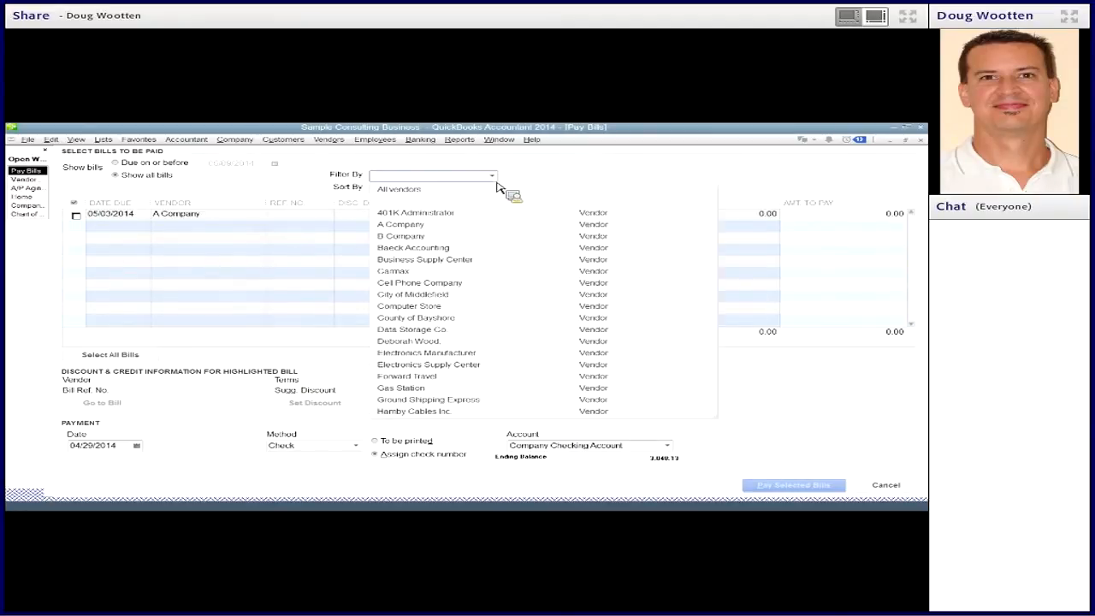
left_click(455, 192)
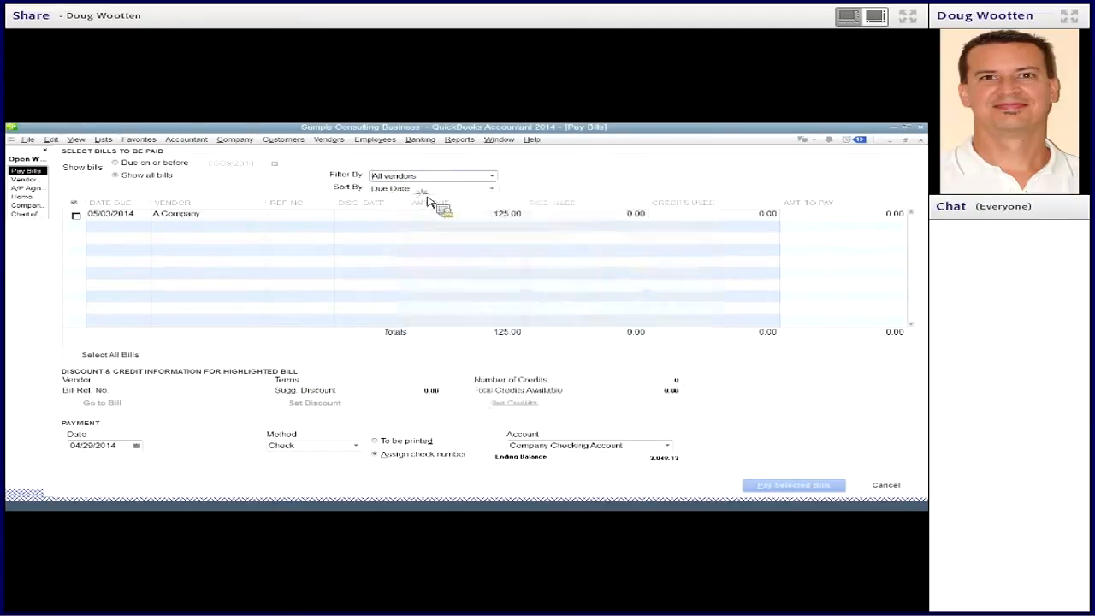
left_click(79, 217)
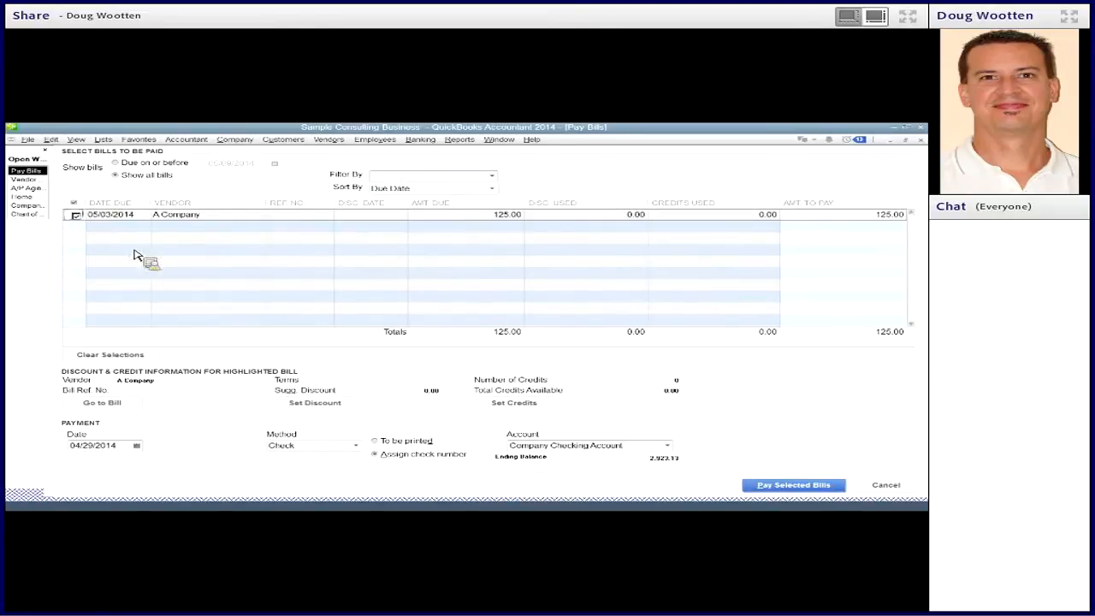
- Check the existing check's date in the Vendor Center, then set the bill payment date to 04/30/2014 with the check number assigned manually
left_click(37, 181)
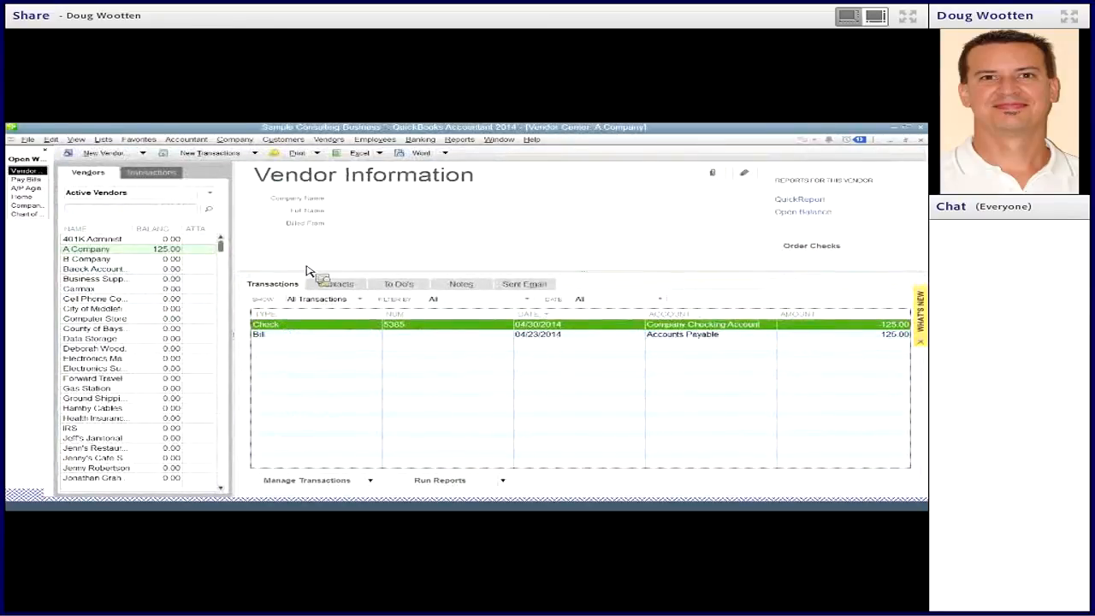
left_click(36, 180)
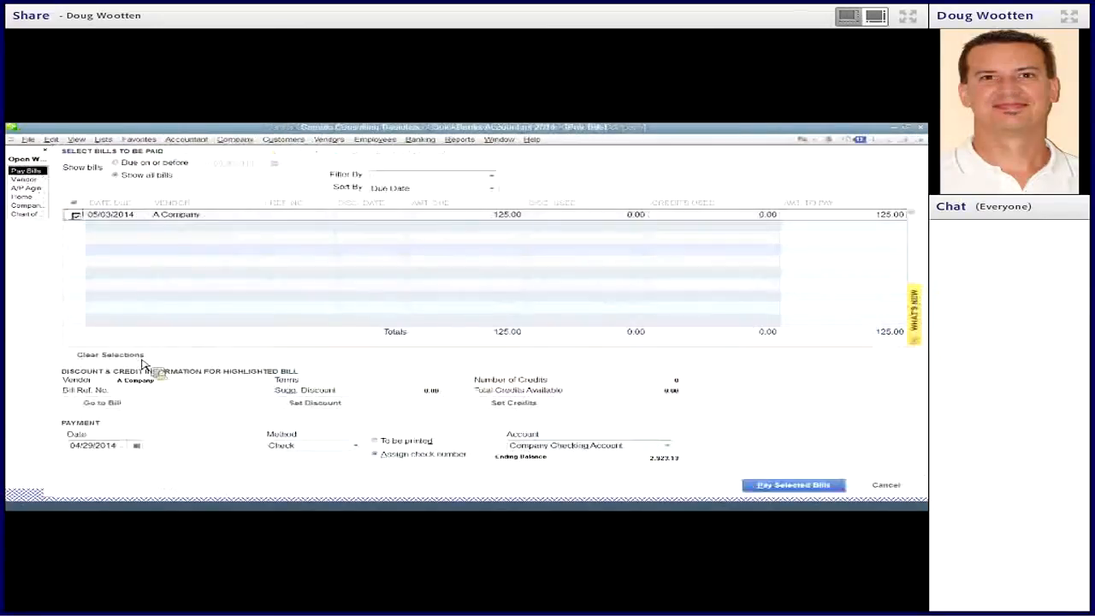
left_click(136, 446)
left_click(124, 491)
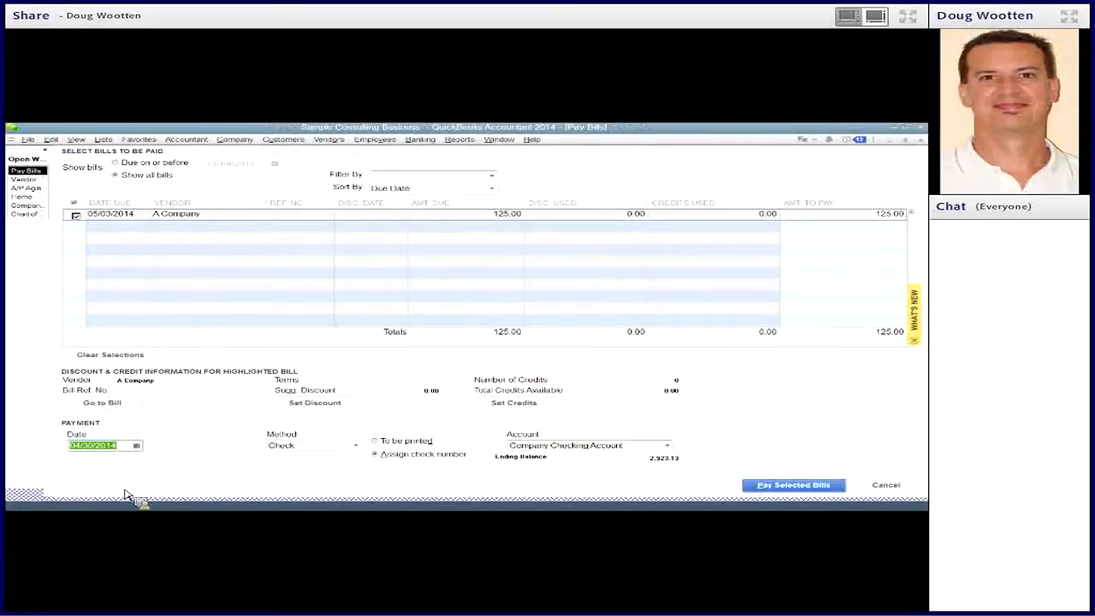
left_click(378, 452)
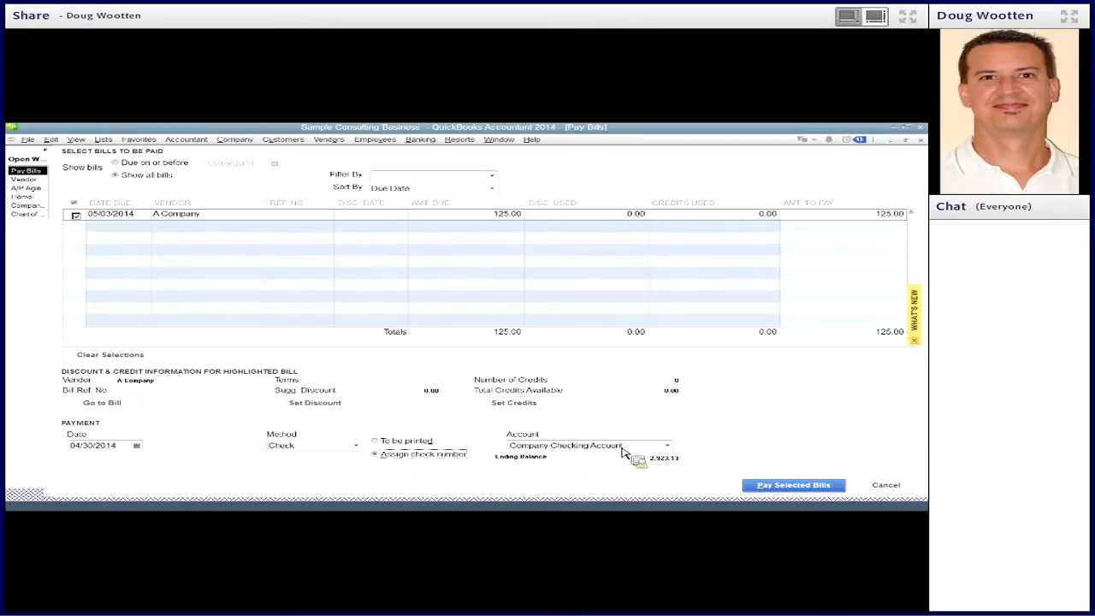
- Pay the selected A Company bill with the check number left blank and finish the payment summary
left_click(773, 490)
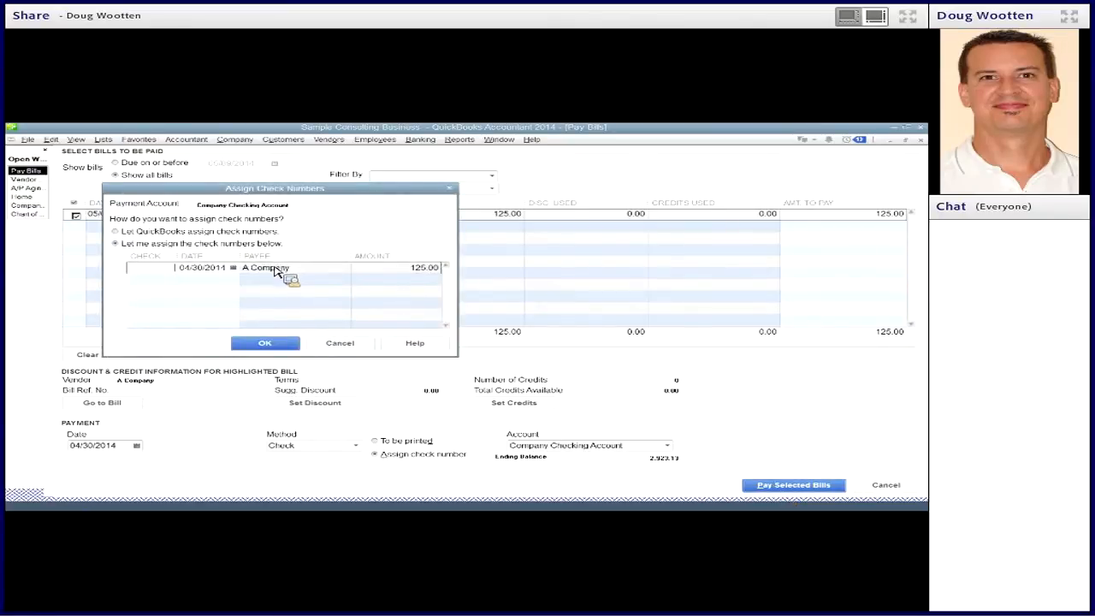
left_click(265, 343)
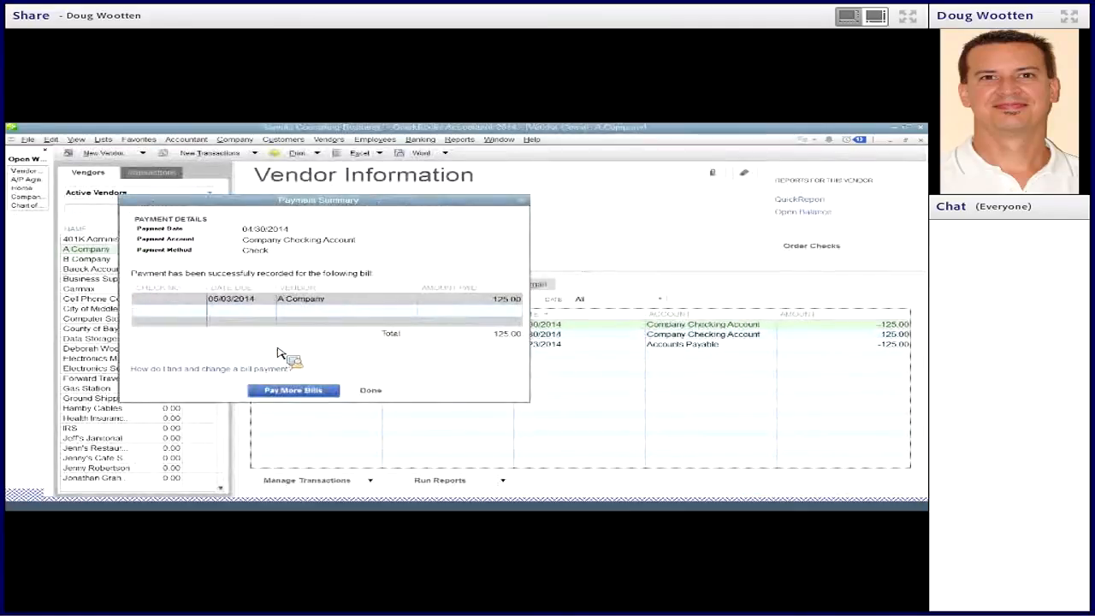
left_click(369, 392)
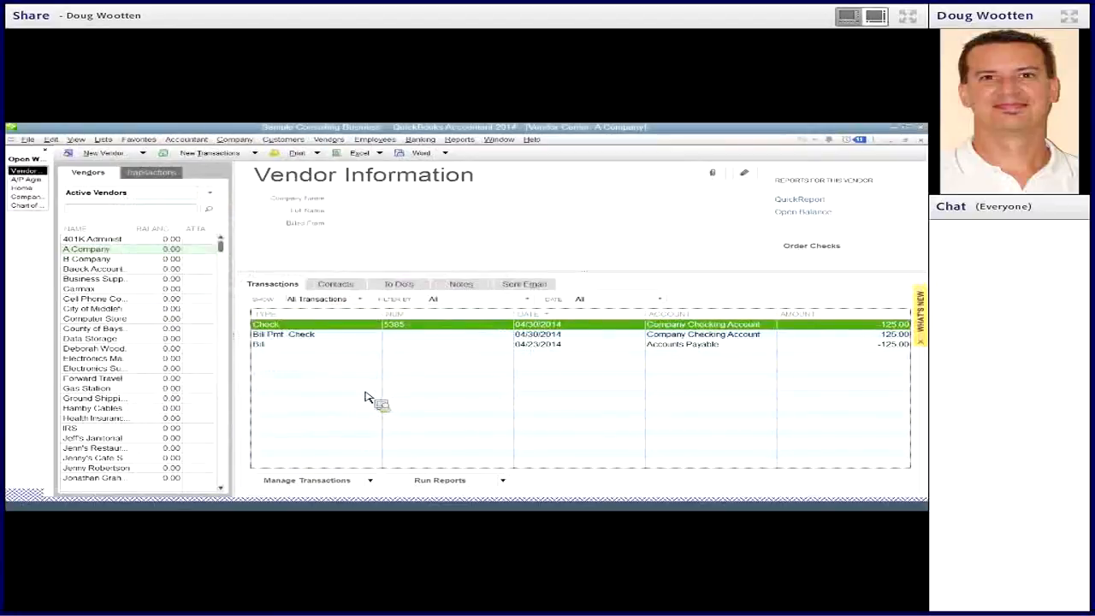
- Compare A Company's bill, bill payment, and original check in the Vendor Center transaction list
left_click(293, 346)
left_click(296, 335)
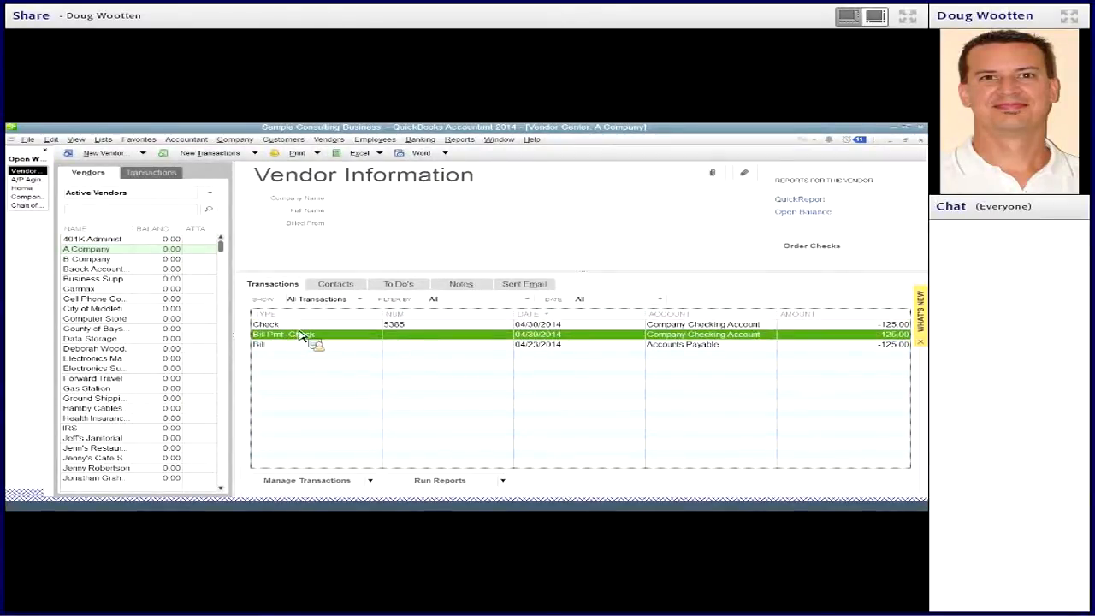
left_click(299, 328)
left_click(300, 346)
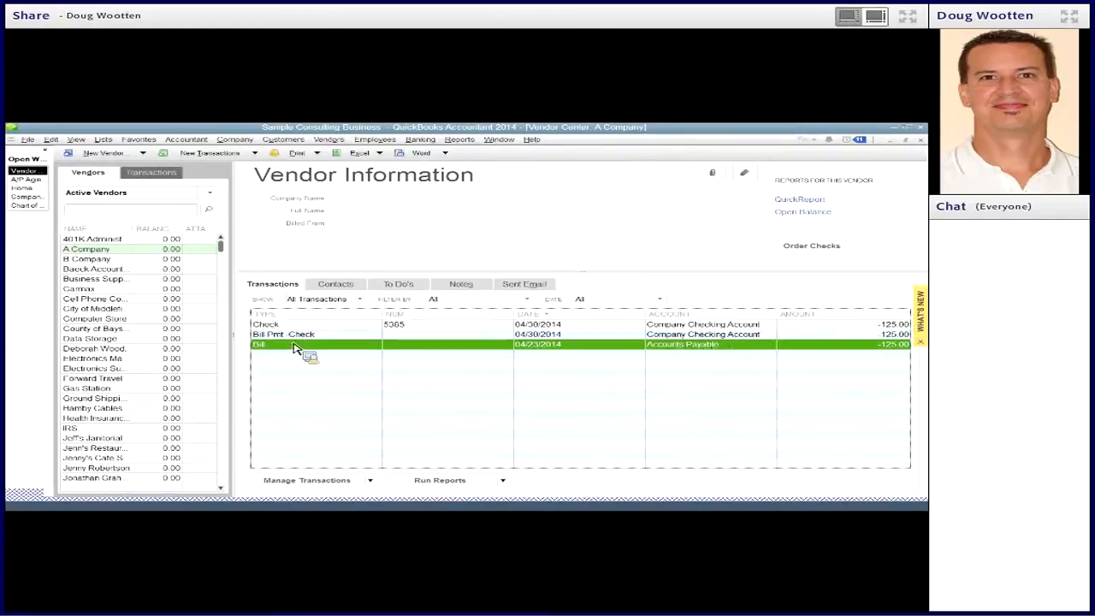
- Review A Company's bill payment and the A/P Aging Detail report, and return to the Vendor Center
left_click(301, 337)
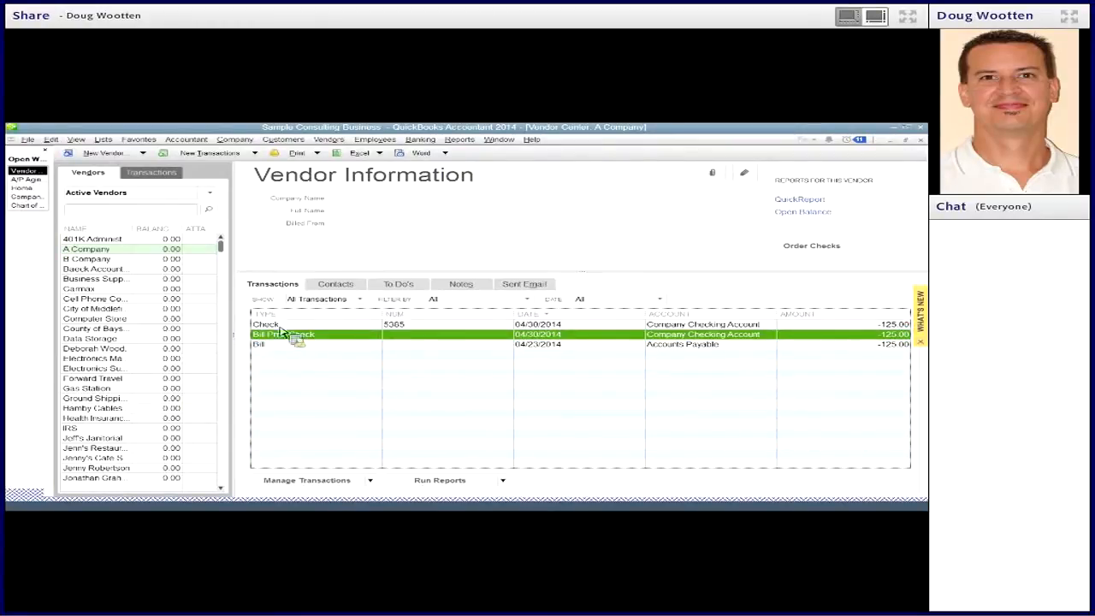
left_click(26, 178)
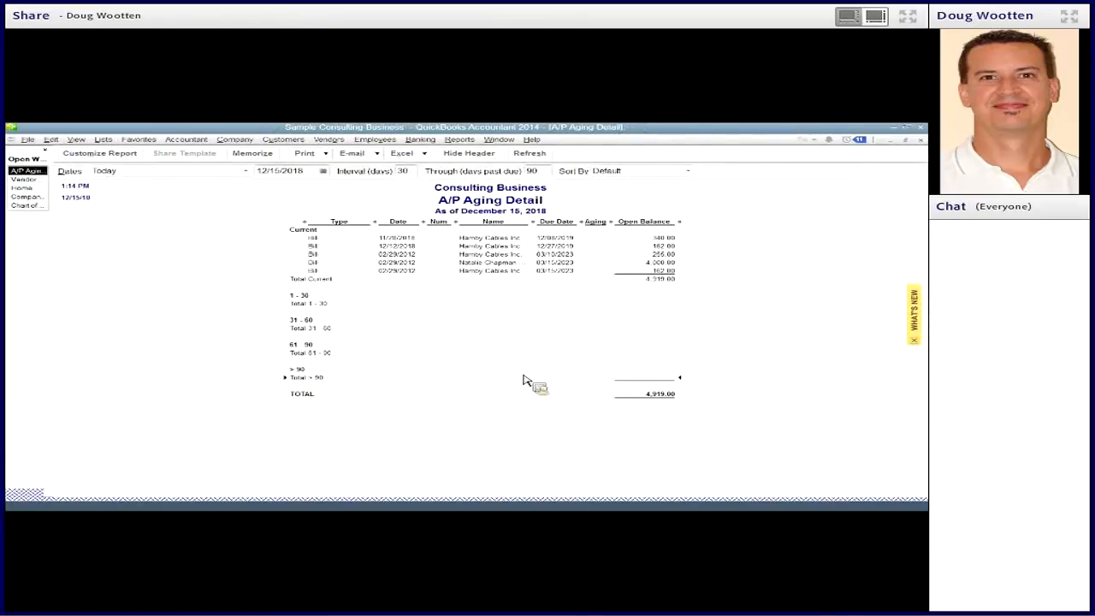
left_click(35, 181)
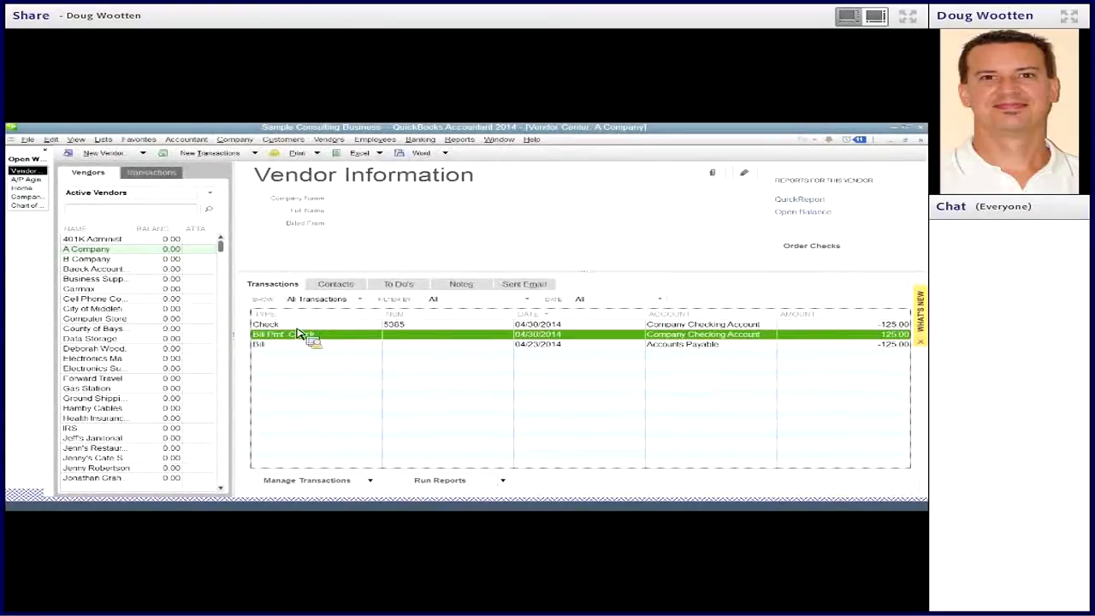
- Delete A Company's original 04/30/2014 check and close the bill payment that is shown in its place
key("Up")
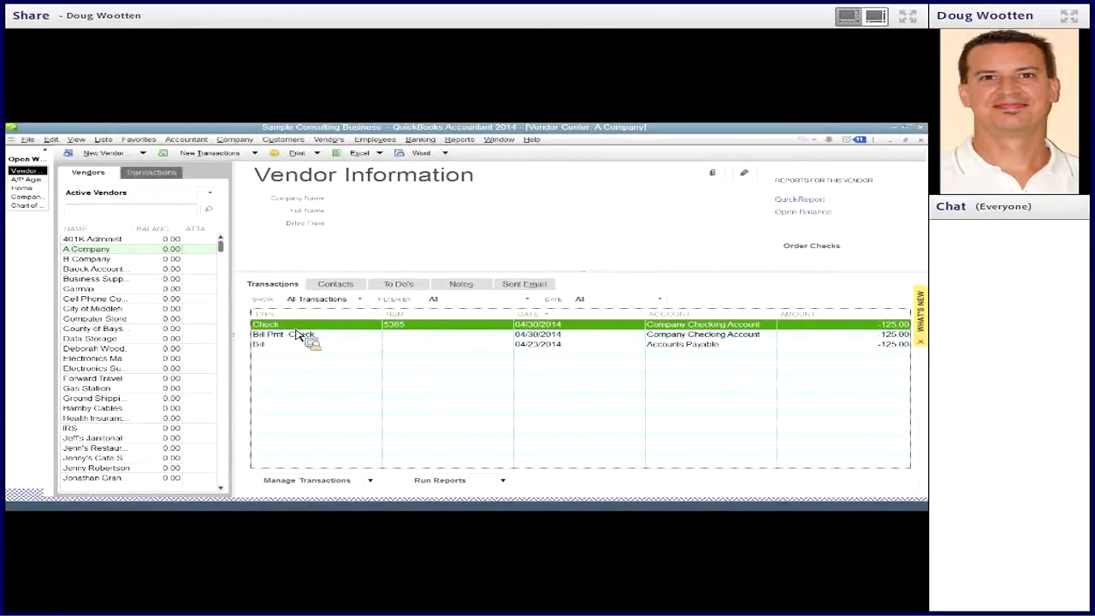
double_click(296, 329)
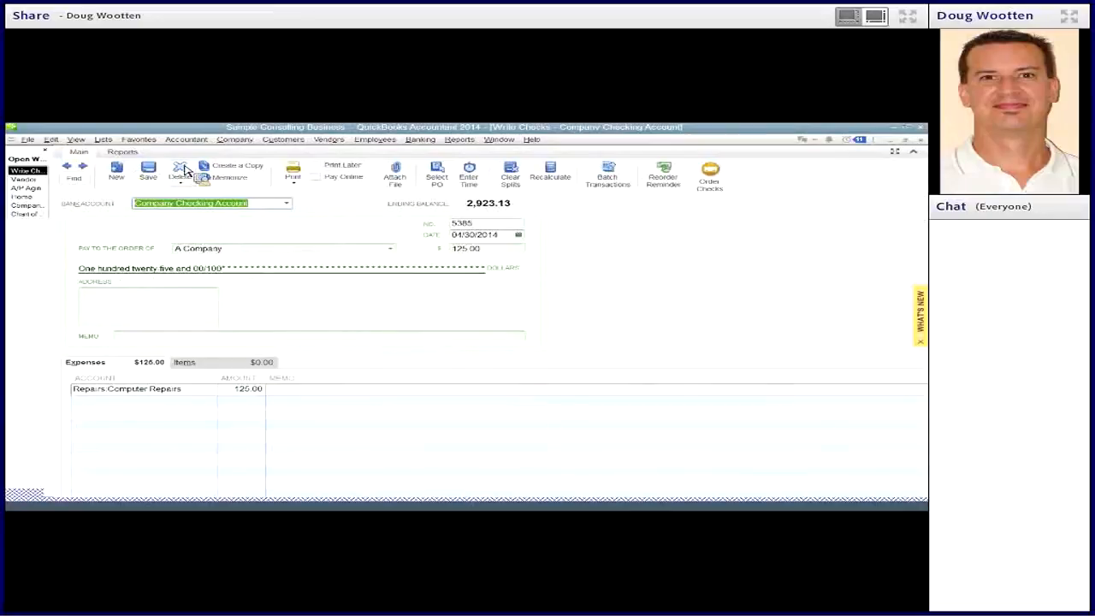
left_click(181, 168)
left_click(431, 248)
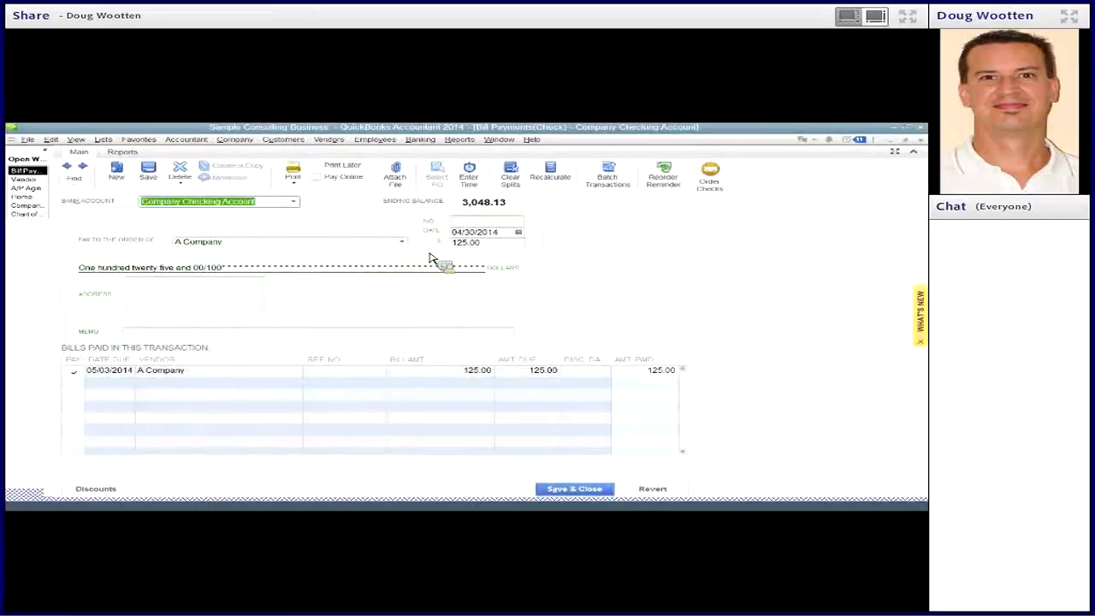
left_click(920, 139)
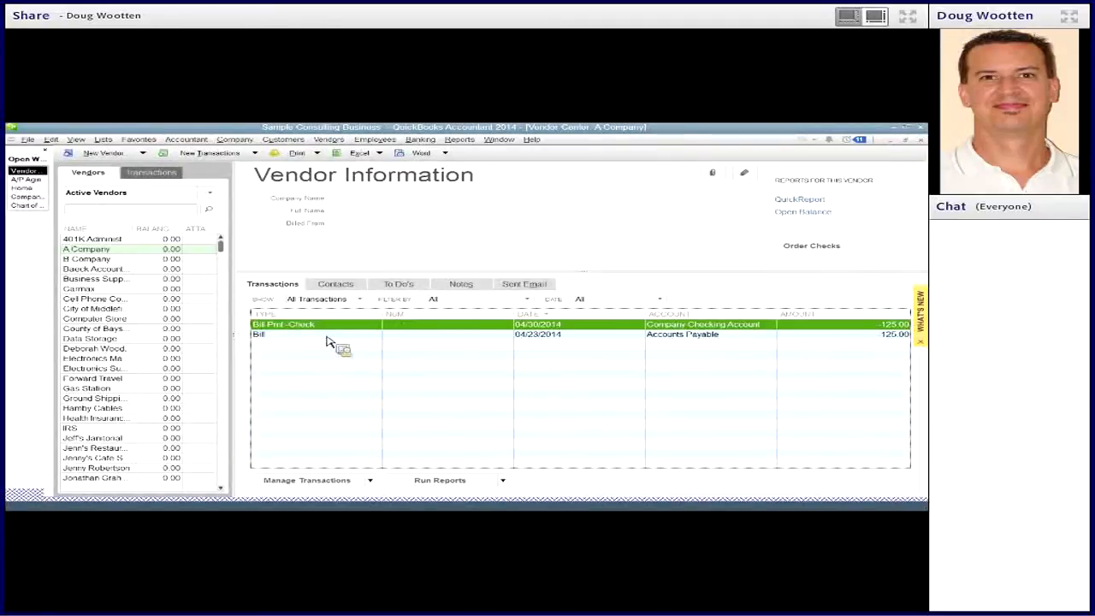
- Review A Company's remaining bill and bill payment, and close the open windows back to the Chart of Accounts
left_click(326, 339)
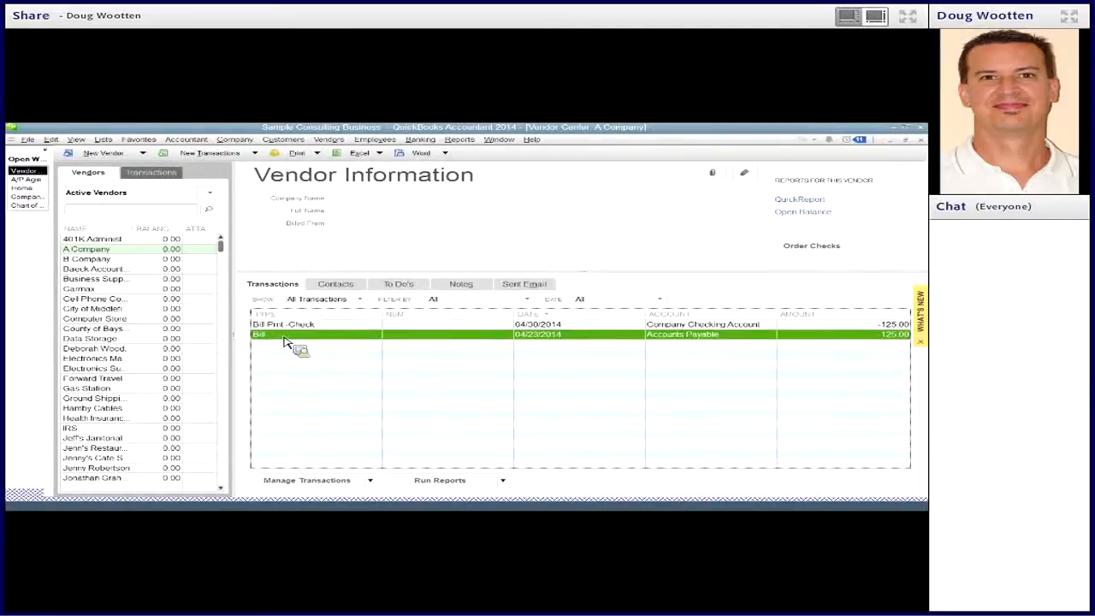
left_click(301, 327)
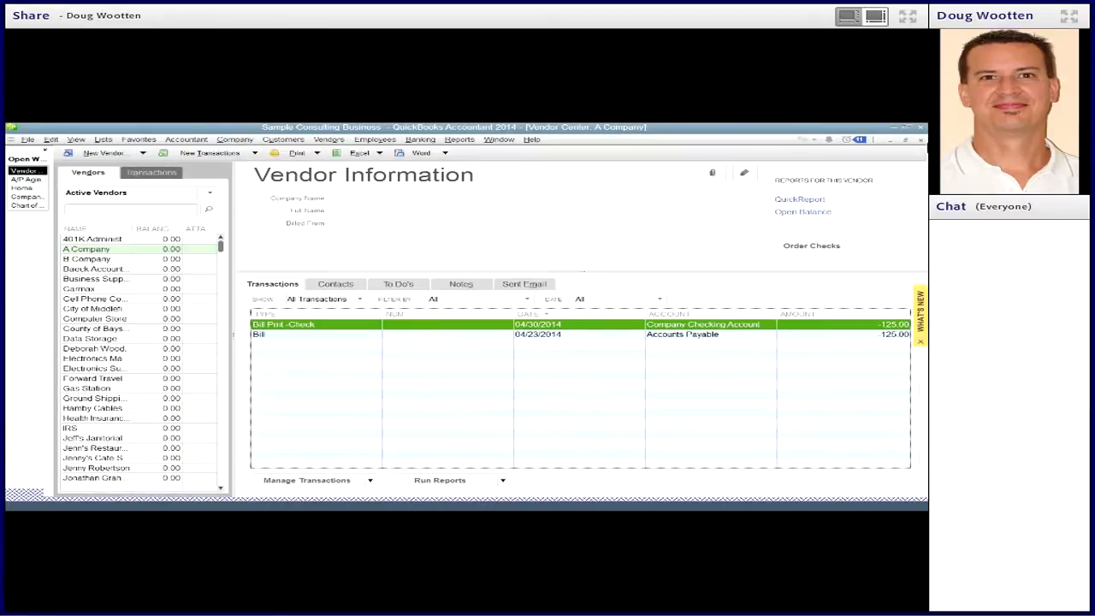
left_click(921, 140)
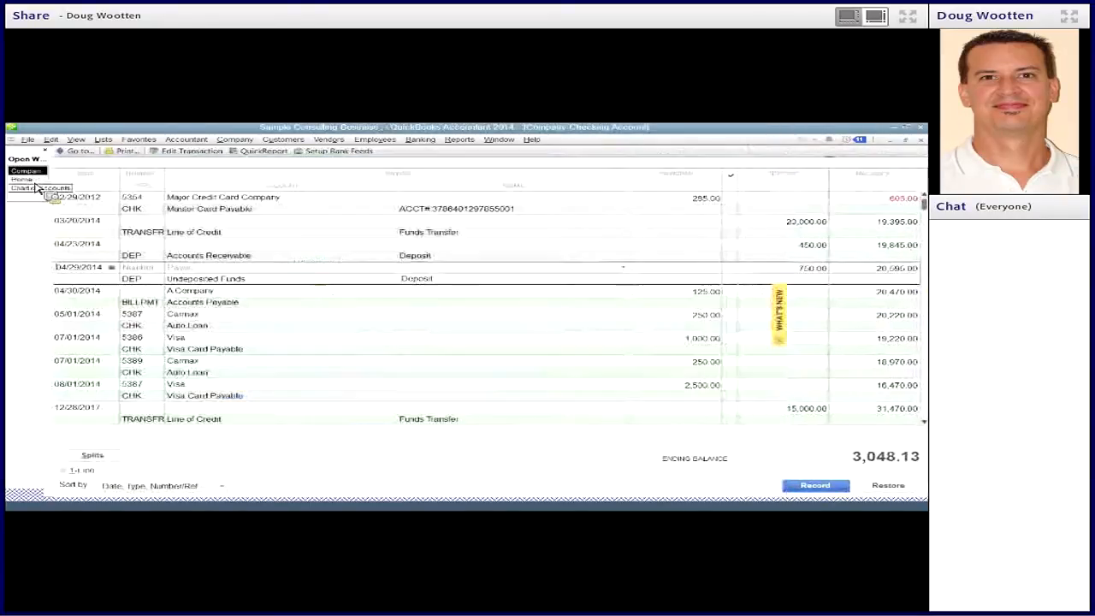
left_click(921, 139)
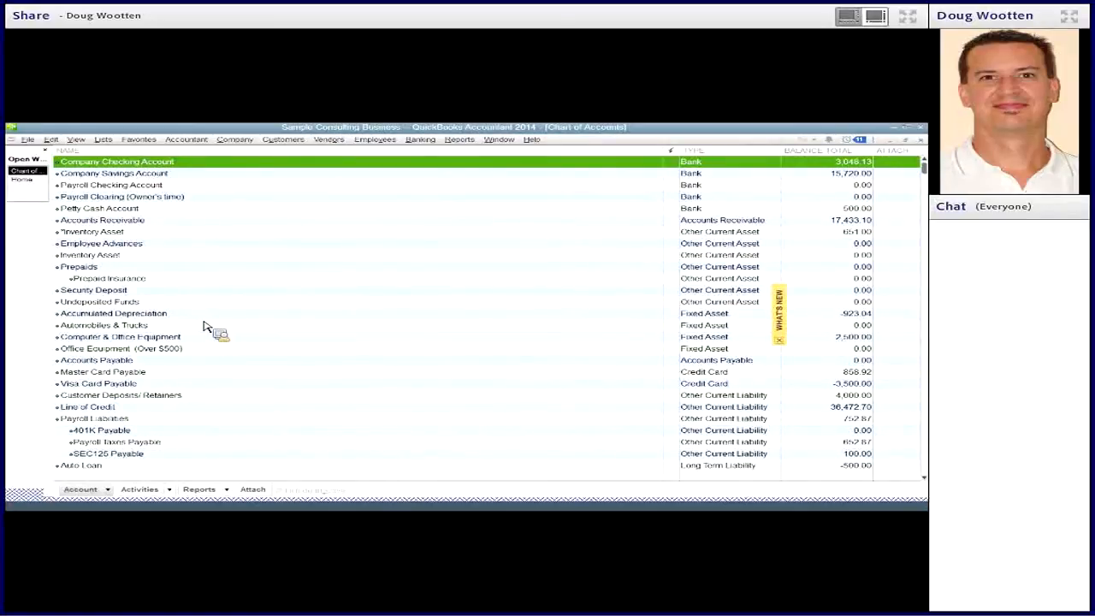
- Open the Visa Card Payable register and examine the 07/01/2014 and 08/01/2014 payments
left_click(137, 385)
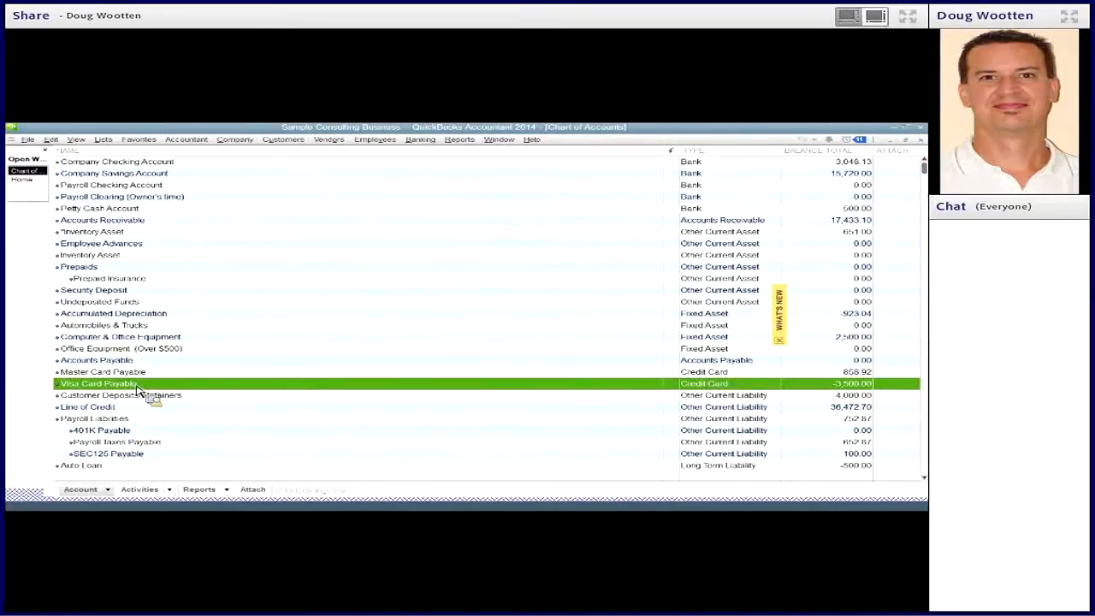
double_click(813, 387)
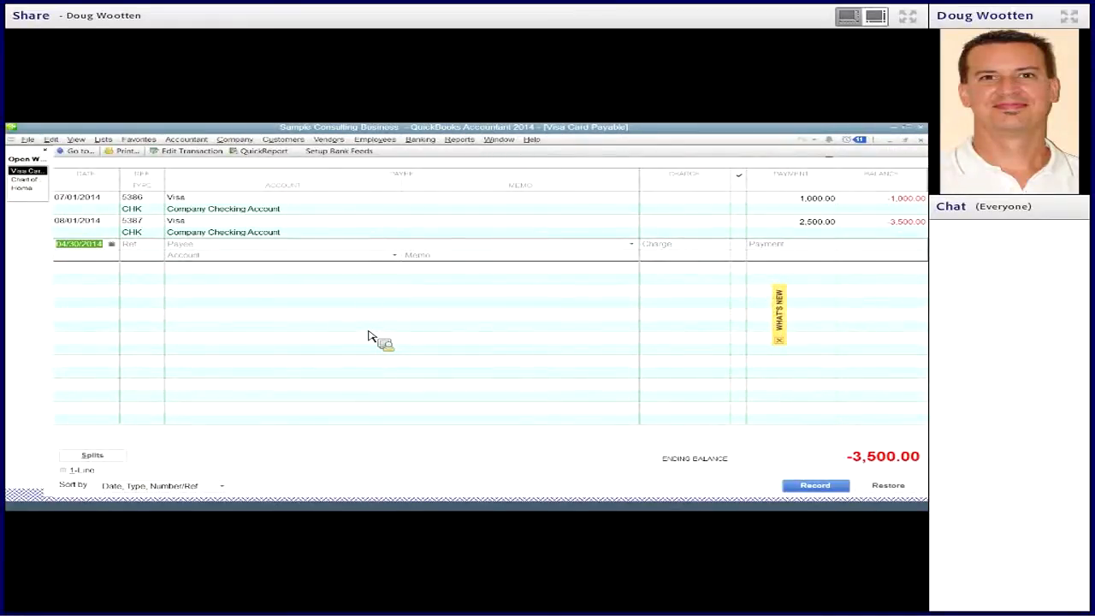
left_click(794, 204)
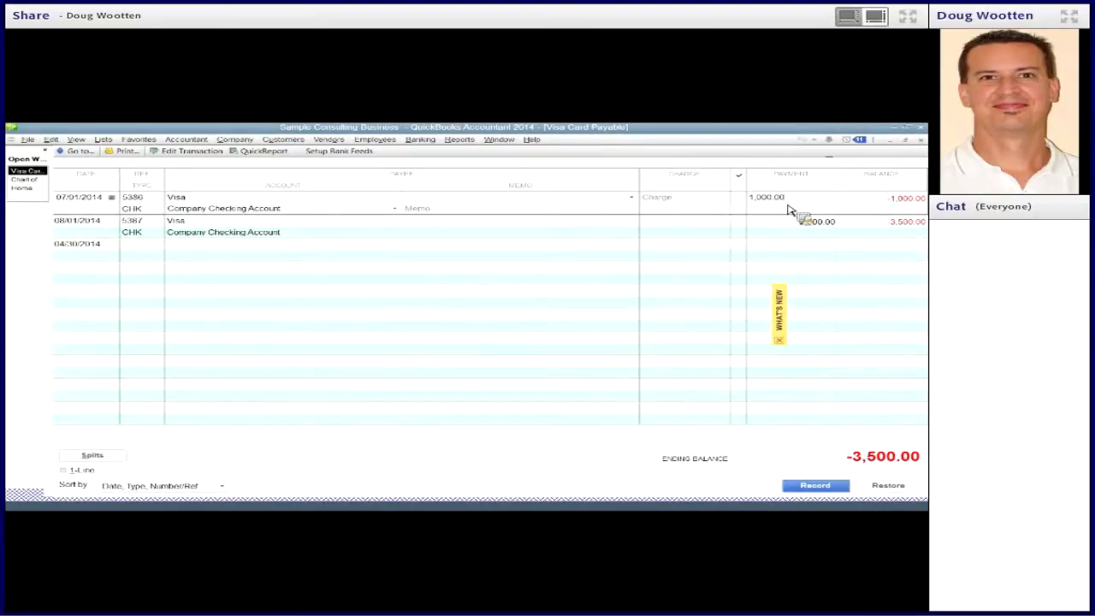
left_click(781, 221)
left_click(804, 225)
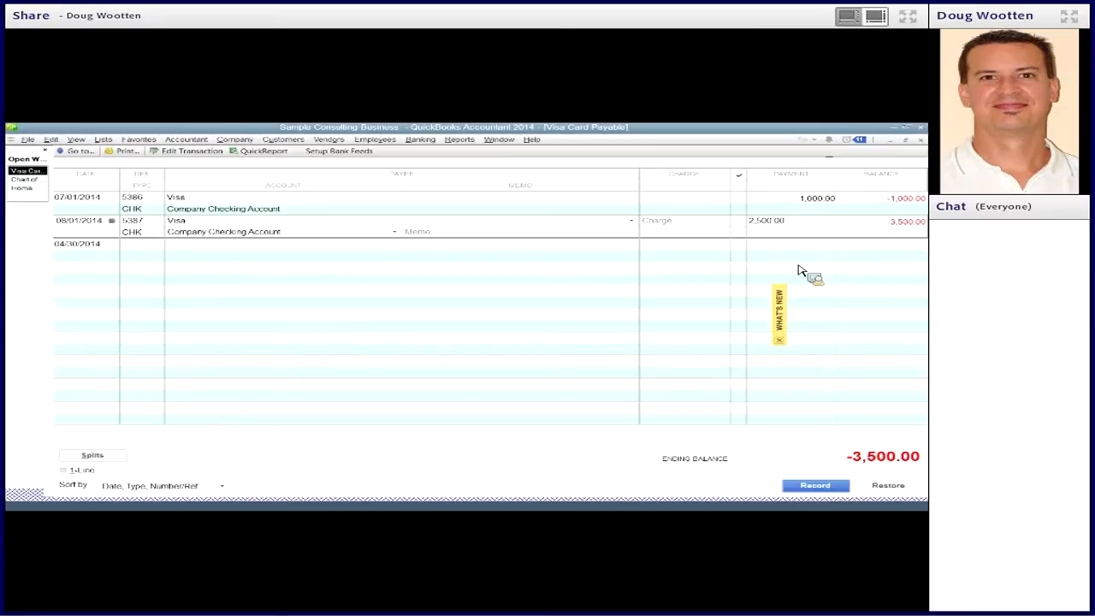
left_click(791, 208)
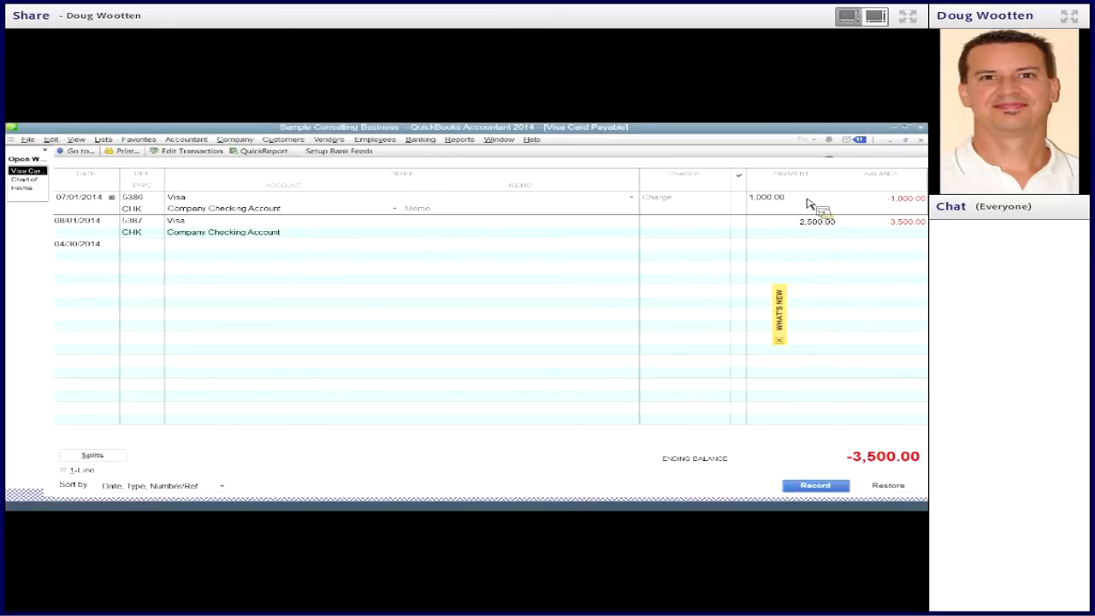
left_click(789, 227)
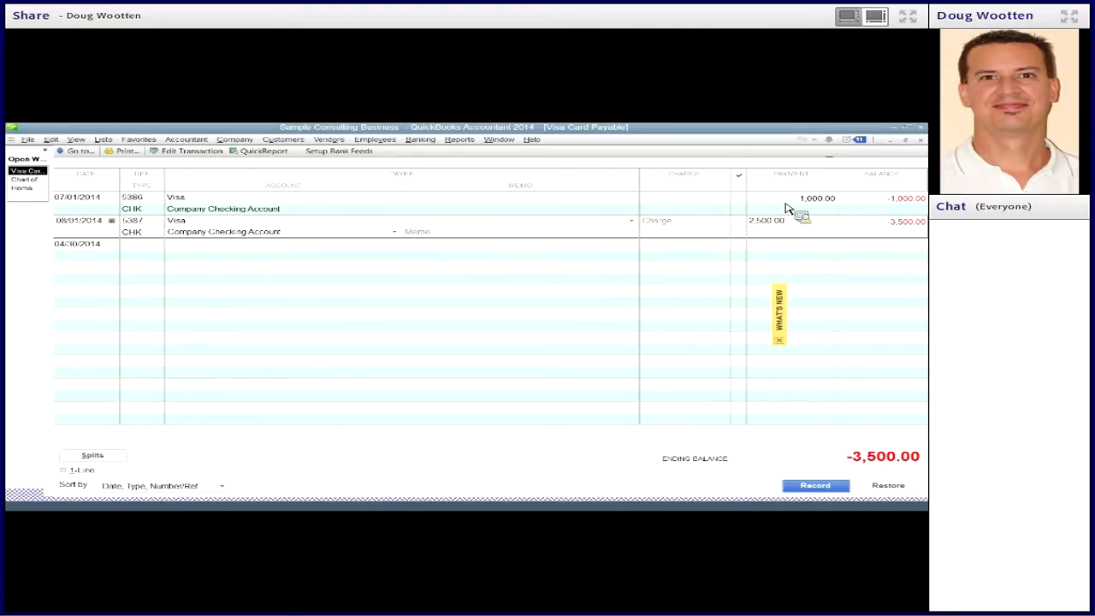
- Start a credit card charge on Visa Card Payable with Computer Store as the vendor purchased from
left_click(420, 140)
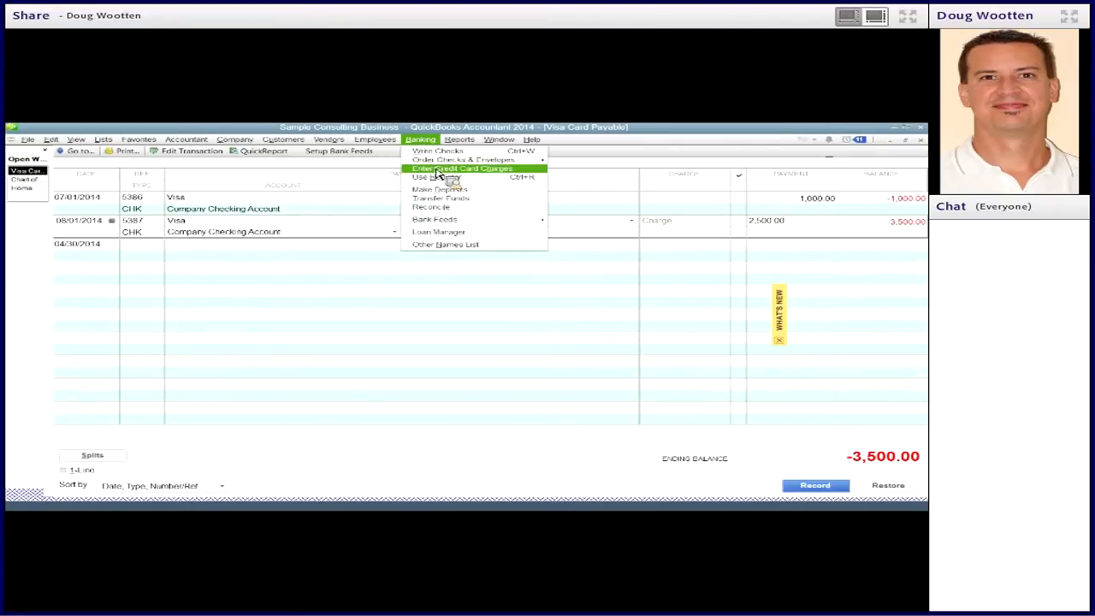
left_click(441, 170)
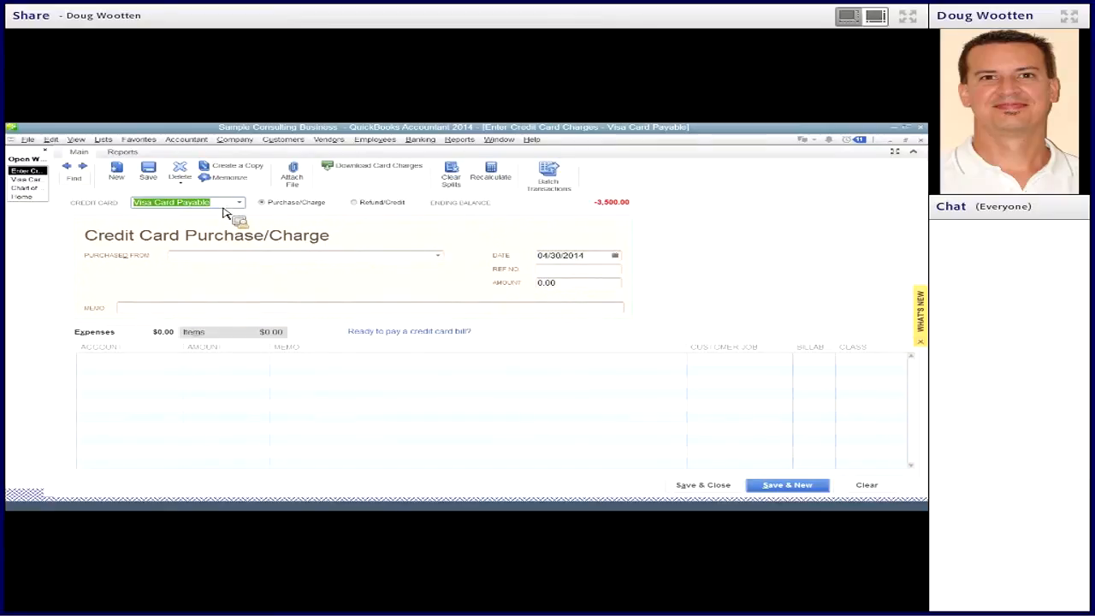
left_click(240, 260)
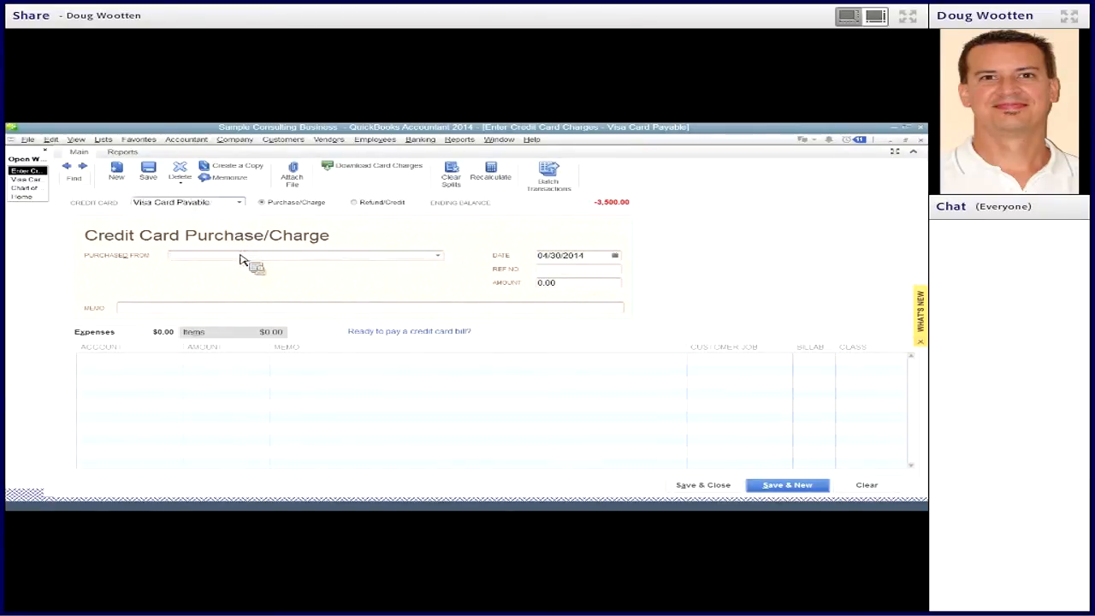
left_click(438, 258)
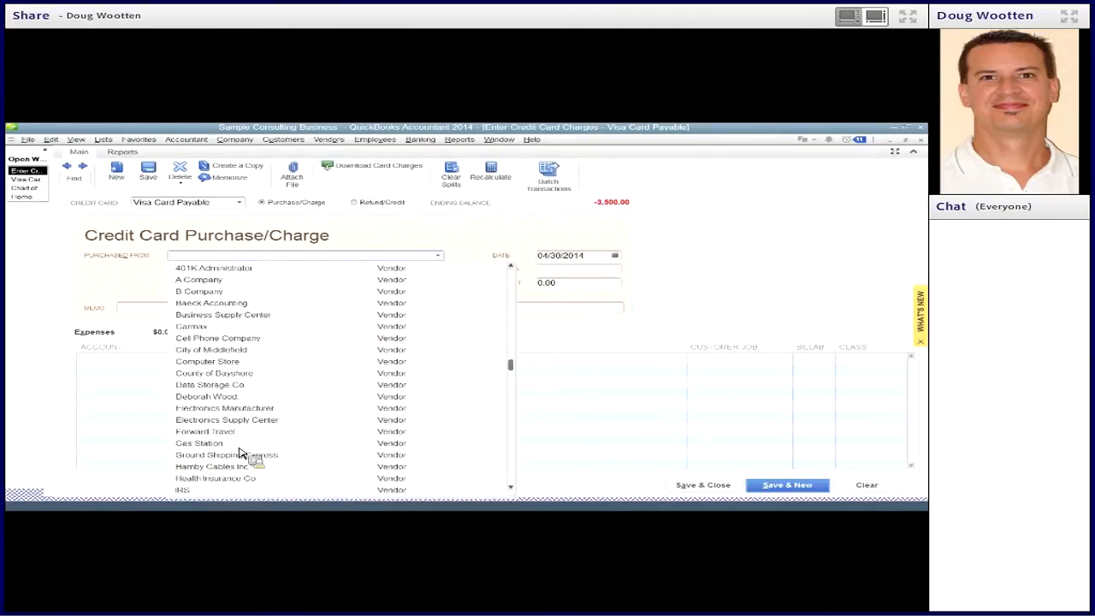
left_click(218, 362)
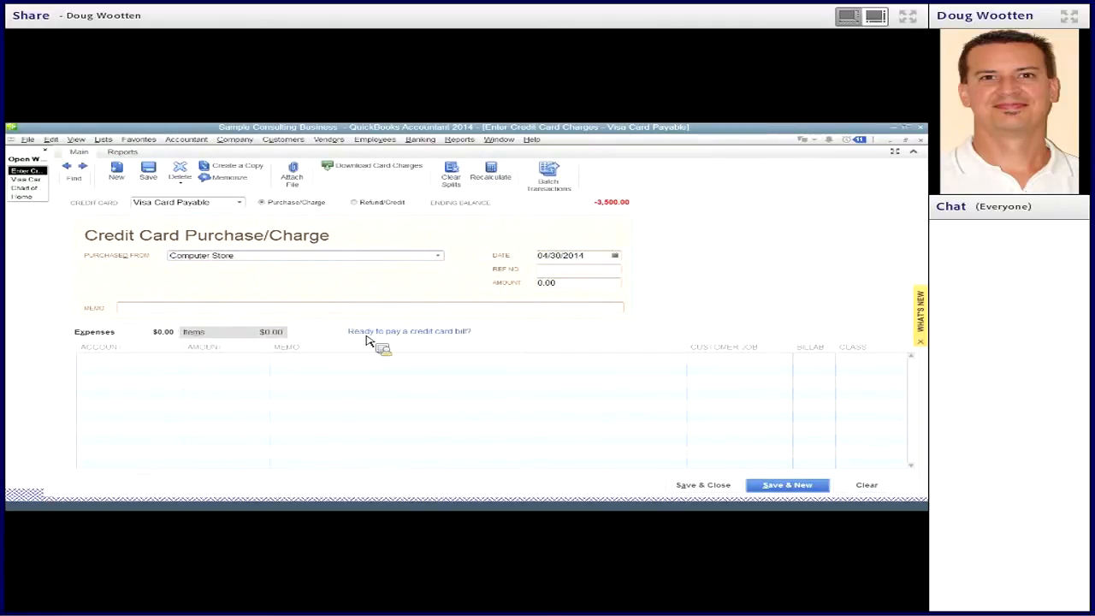
- Set the Computer Store charge amount to 1,000.00, keeping the 04/30/2014 date and leaving the reference number blank
key("Tab")
key("Tab")
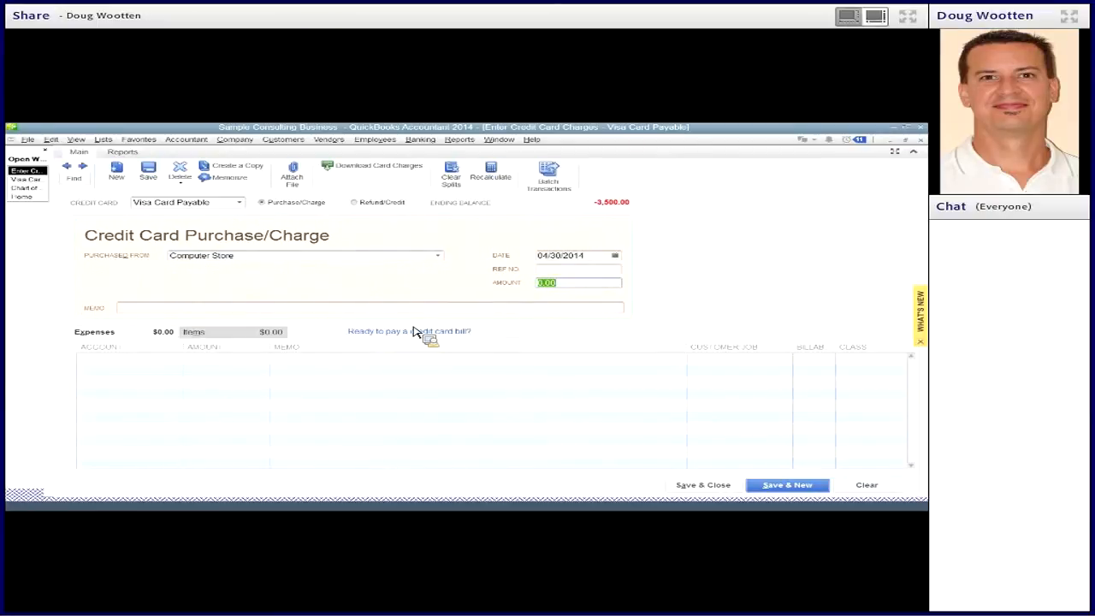
type("1500")
key("BackSpace")
key("BackSpace")
key("BackSpace")
type("000")
key("Tab")
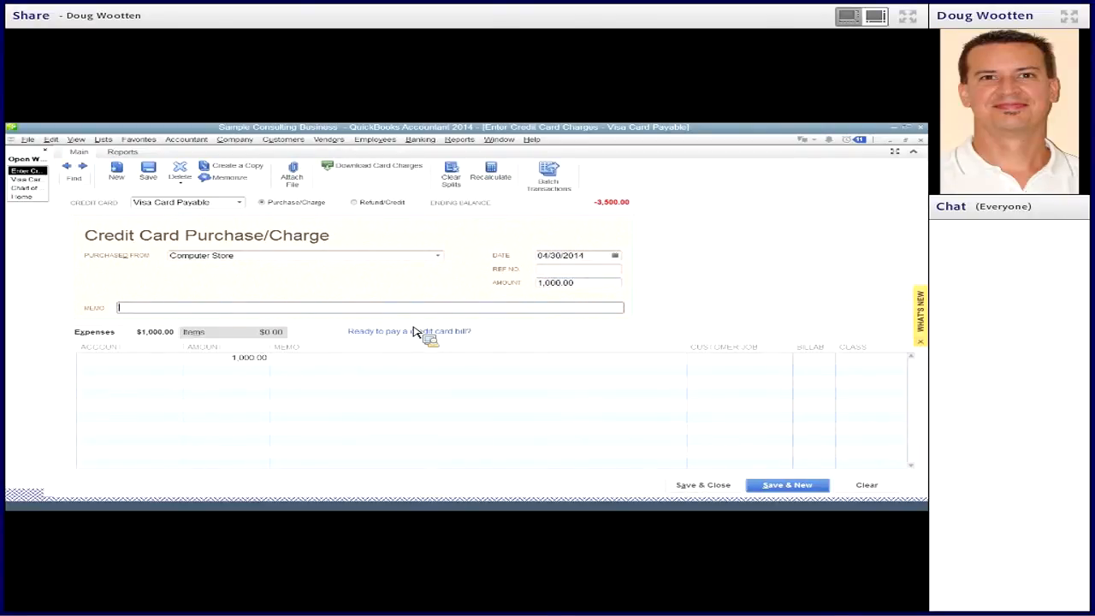
- Assign the Computer Store charge to the Repairs:Computer Repairs account, then save it and begin a new charge
key("Tab")
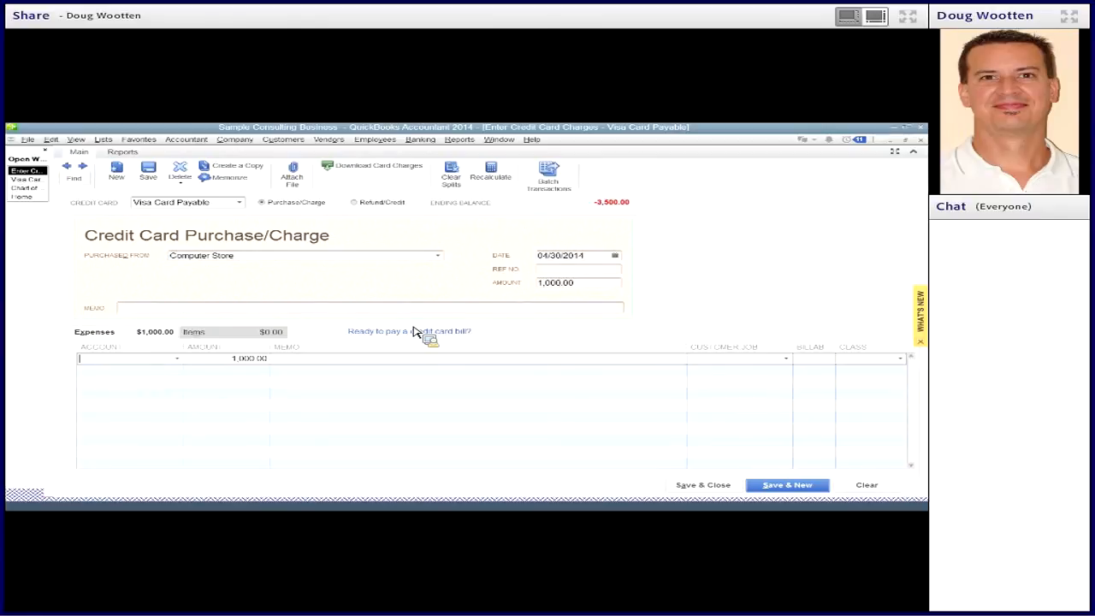
type("com")
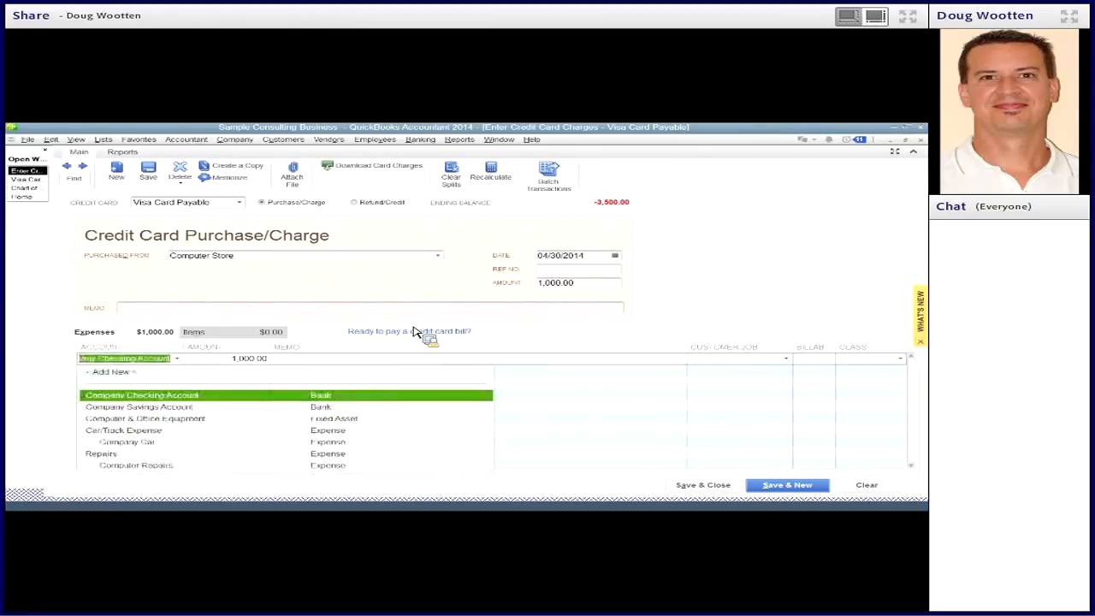
type("pu")
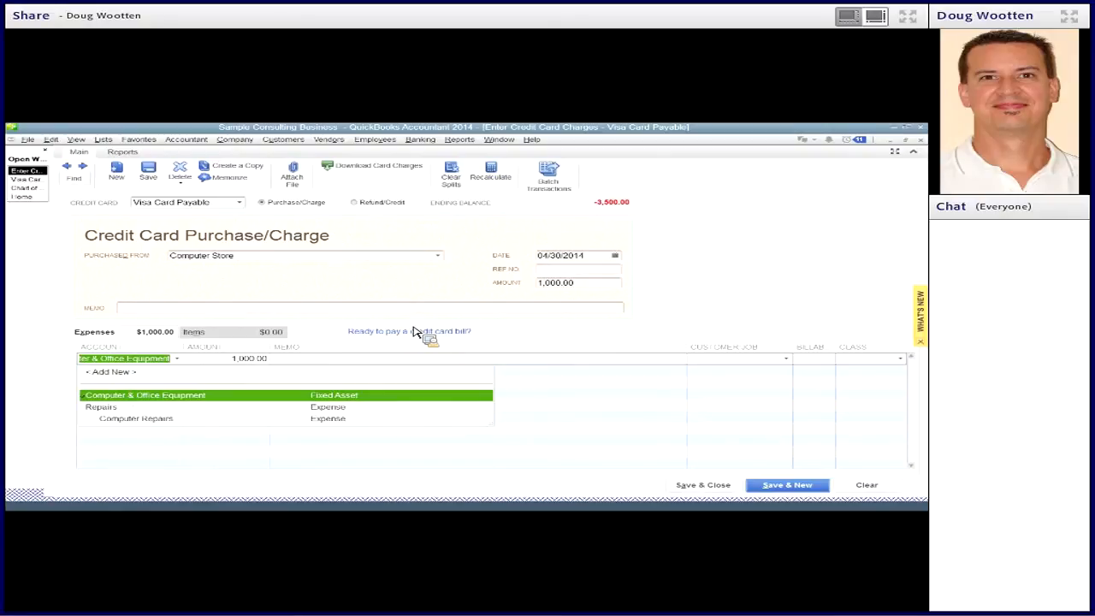
key("Down")
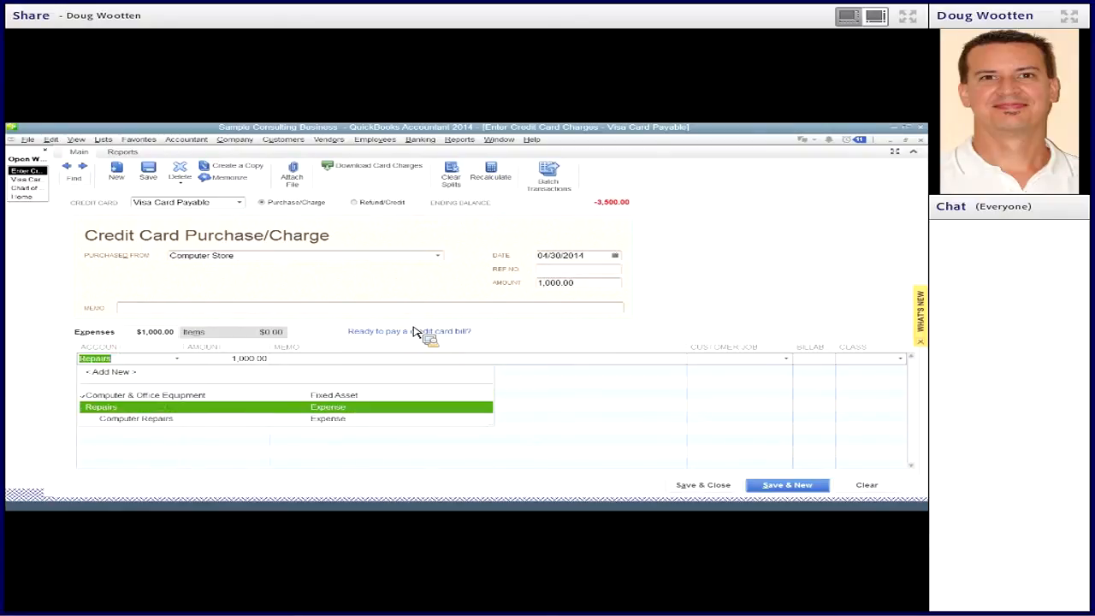
key("Down")
key("Tab")
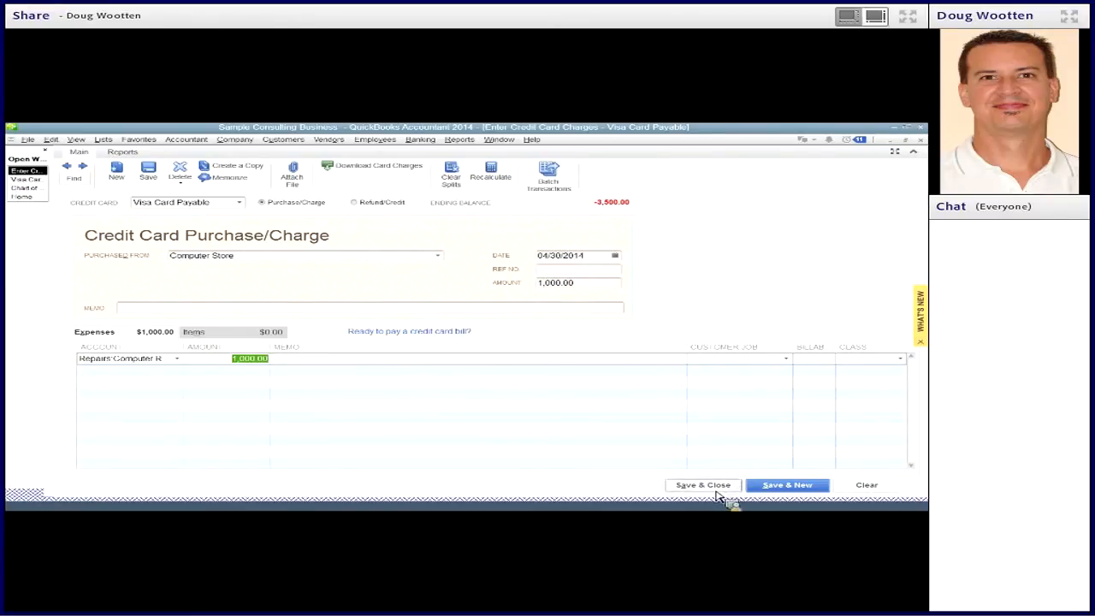
left_click(772, 485)
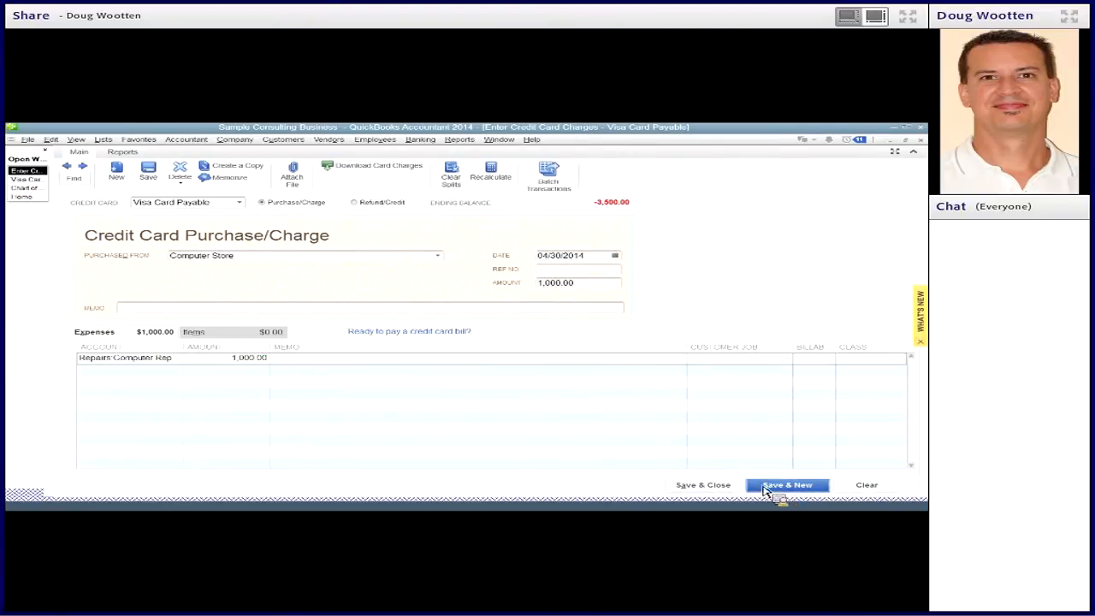
- Choose Business Supply Center as the vendor for the new Visa charge and date it 05/31/2018
left_click(280, 260)
left_click(399, 261)
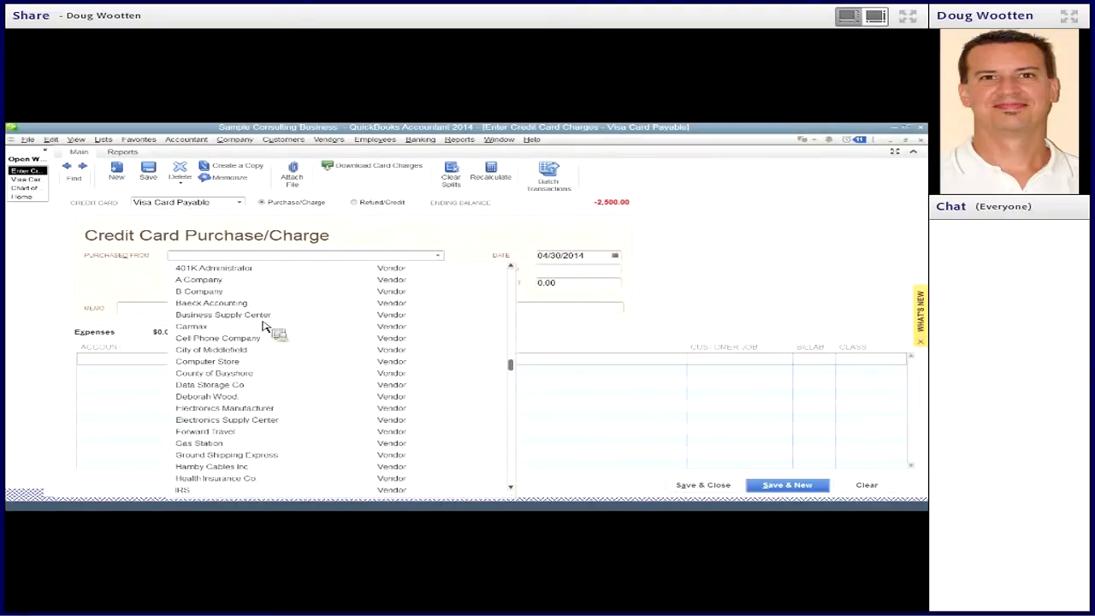
left_click(250, 315)
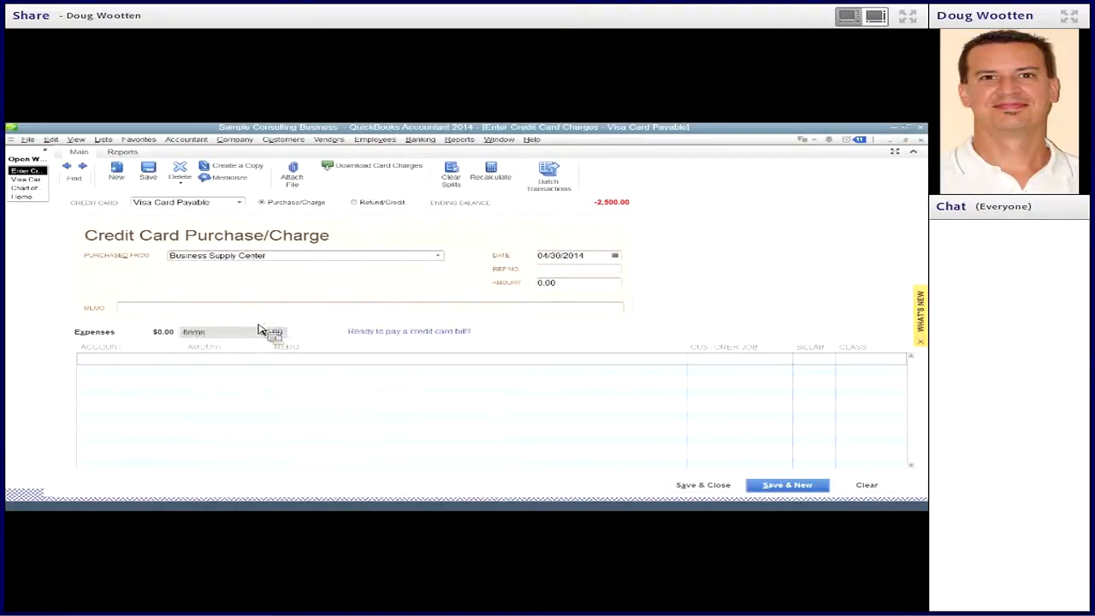
type("5/31")
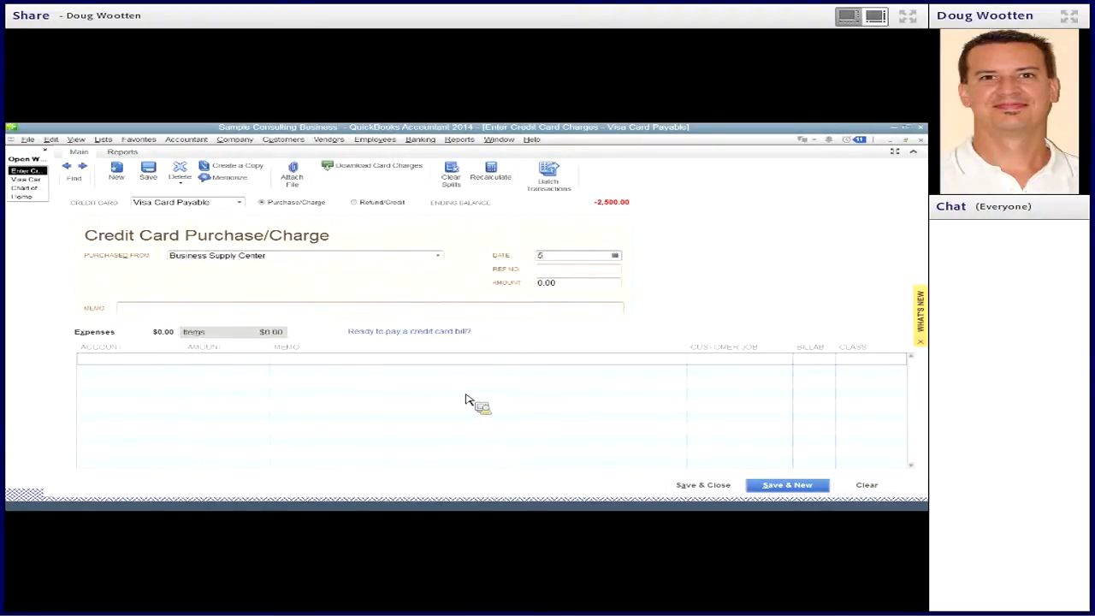
key("Tab")
key("Tab")
- Enter 2,500.00 as the Business Supply Center charge amount, assign it to the Supplies account, and save and close it
type("2500")
key("Tab")
key("Tab")
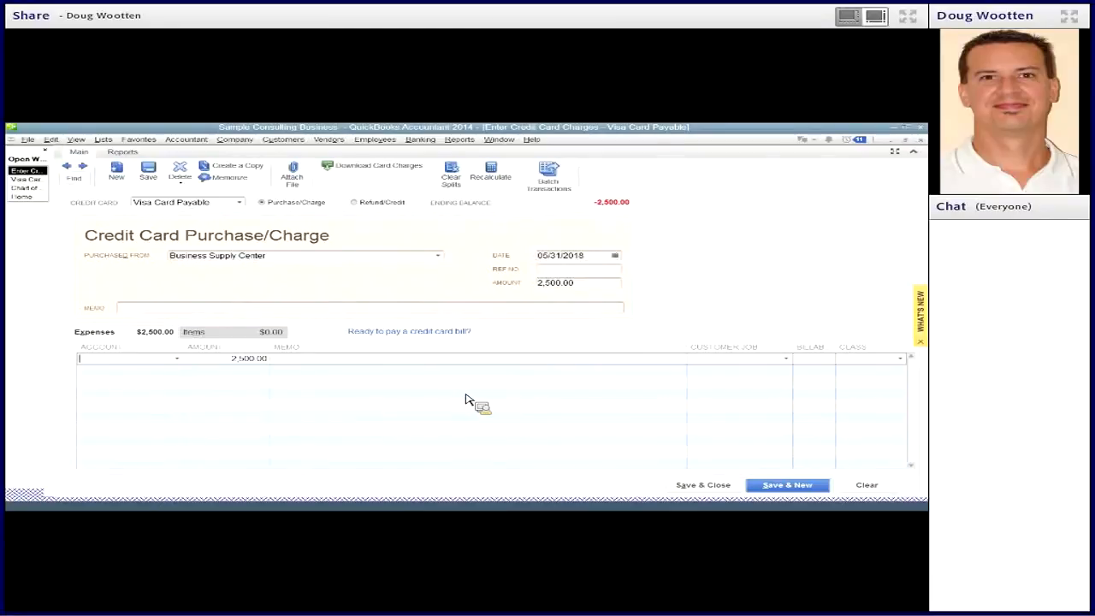
type("Supplies")
key("Tab")
left_click(711, 484)
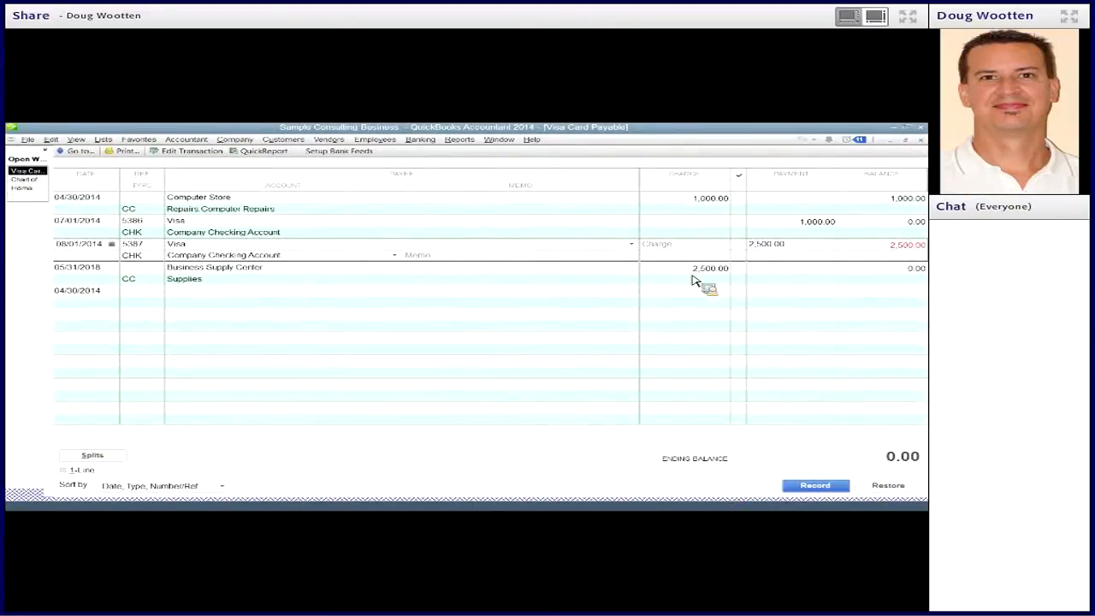
- Correct the Business Supply Center charge's date to 05/31/2014 in the Visa register and record the change
left_click(105, 279)
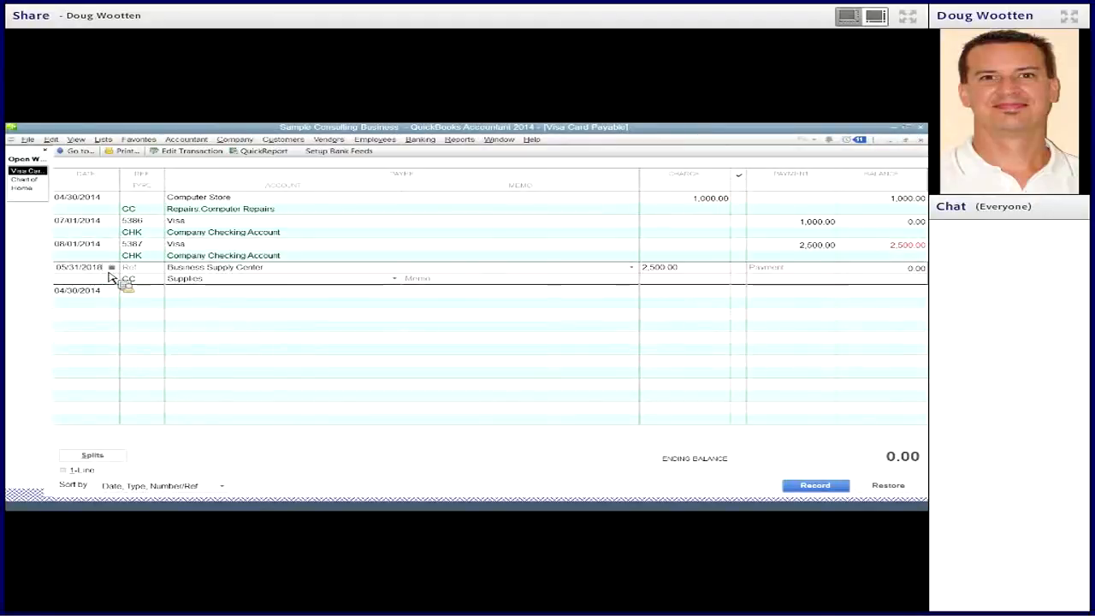
key("BackSpace")
type("4")
key("Tab")
key("Return")
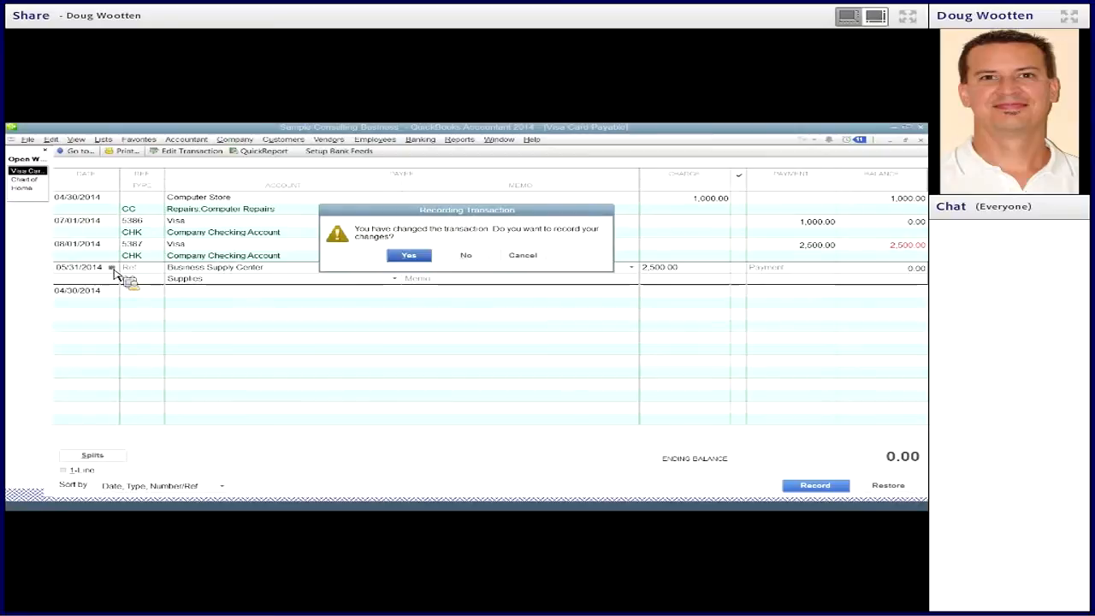
left_click(403, 256)
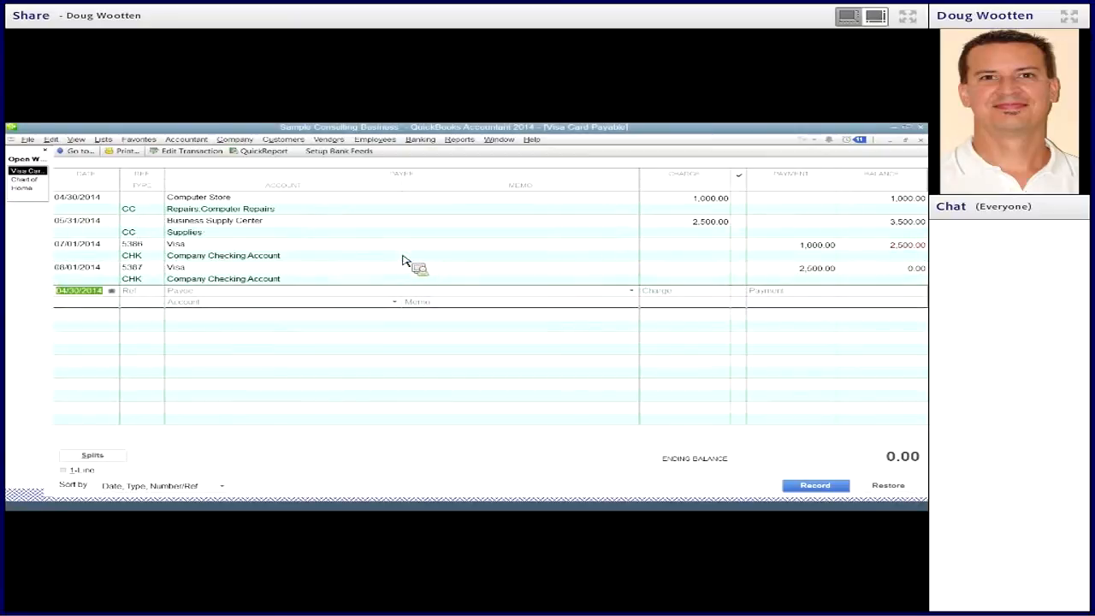
- Review how the two charges line up with the two Visa payments, and close the Visa Card Payable register
left_click(675, 205)
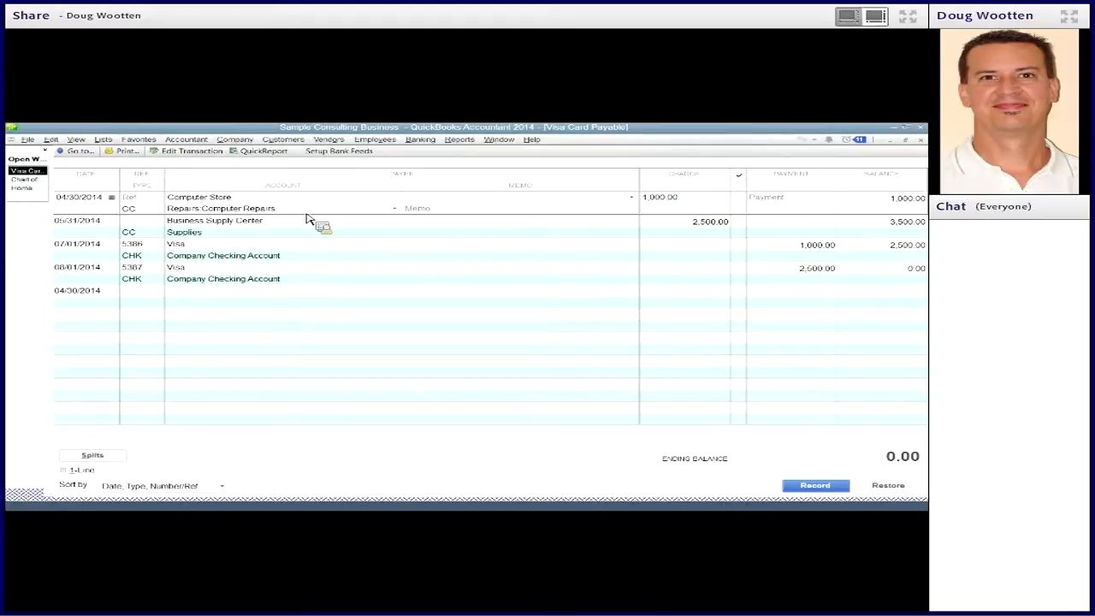
left_click(670, 228)
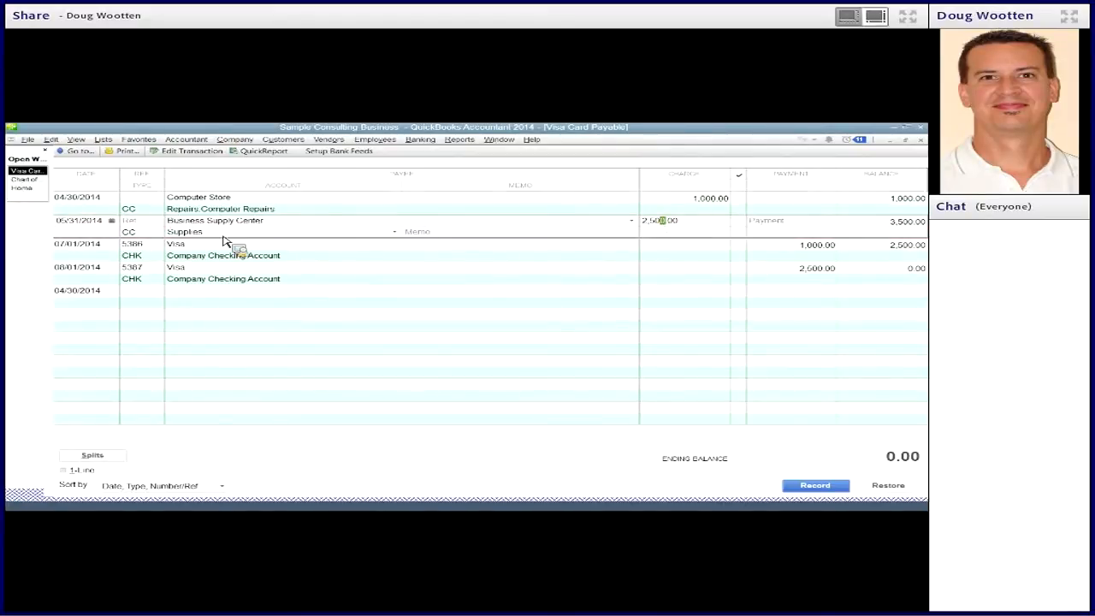
left_click(770, 249)
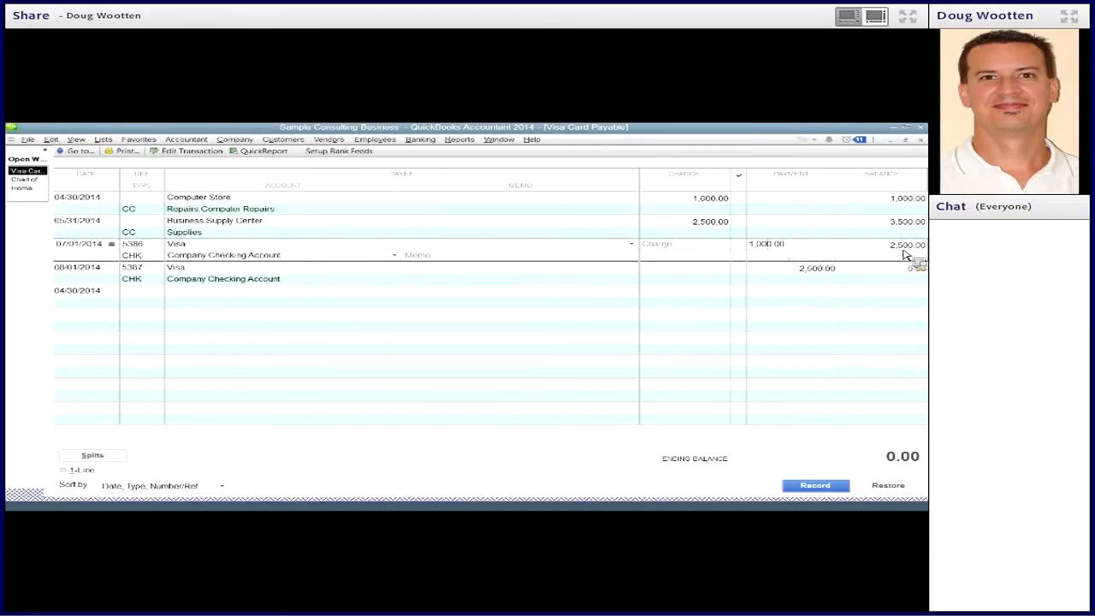
left_click(794, 276)
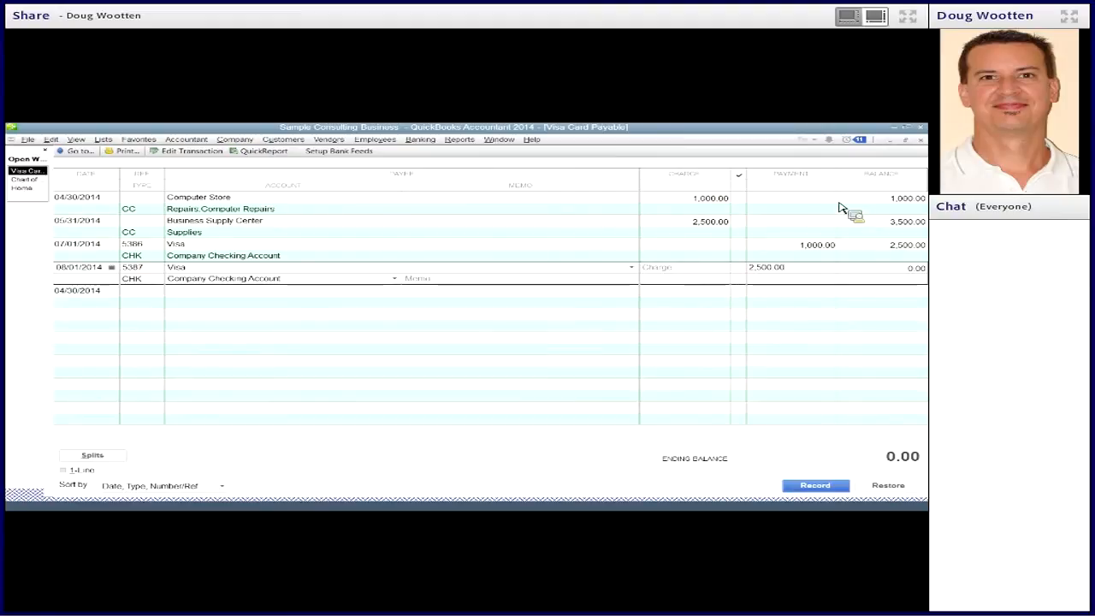
left_click(923, 144)
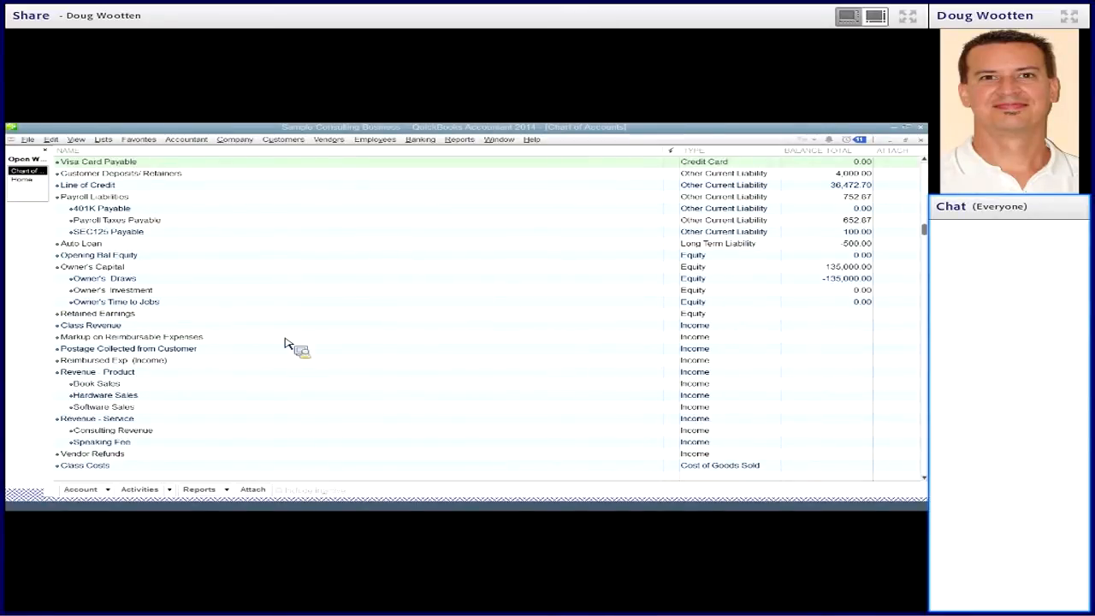
- Open the Auto Loan register from the chart of accounts and examine the Carmax payments recorded in it
left_click(266, 305)
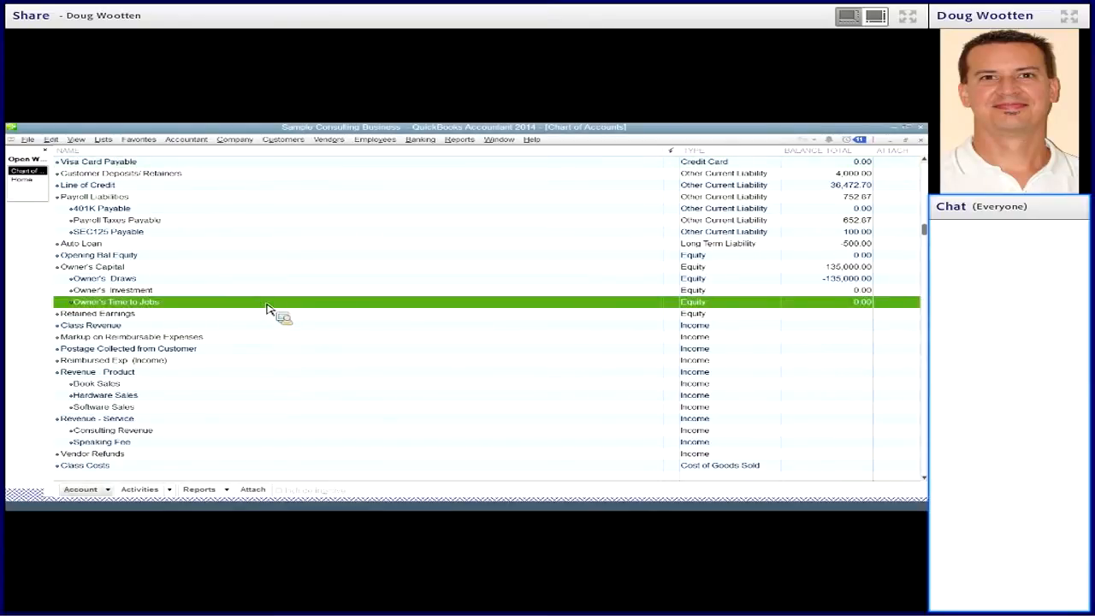
left_click(212, 245)
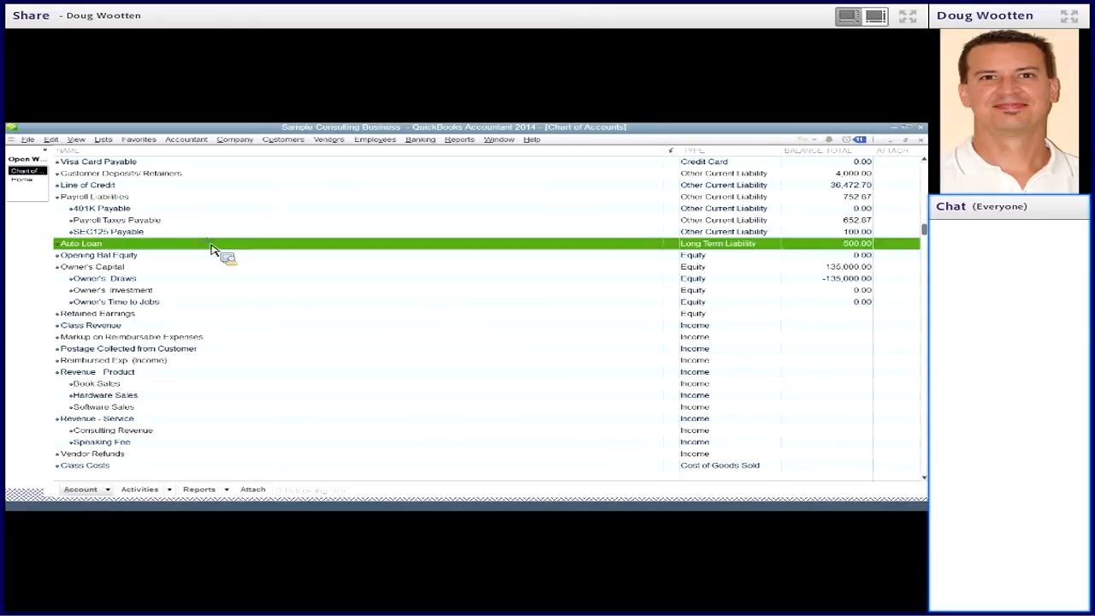
scroll(212, 248, "up", 2)
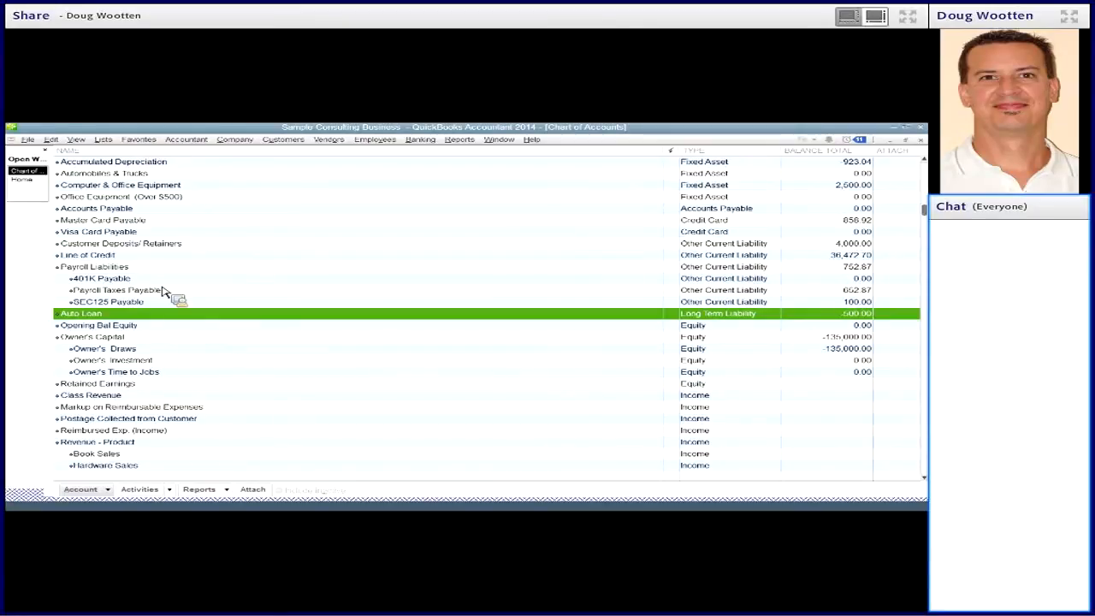
scroll(167, 294, "up", 1)
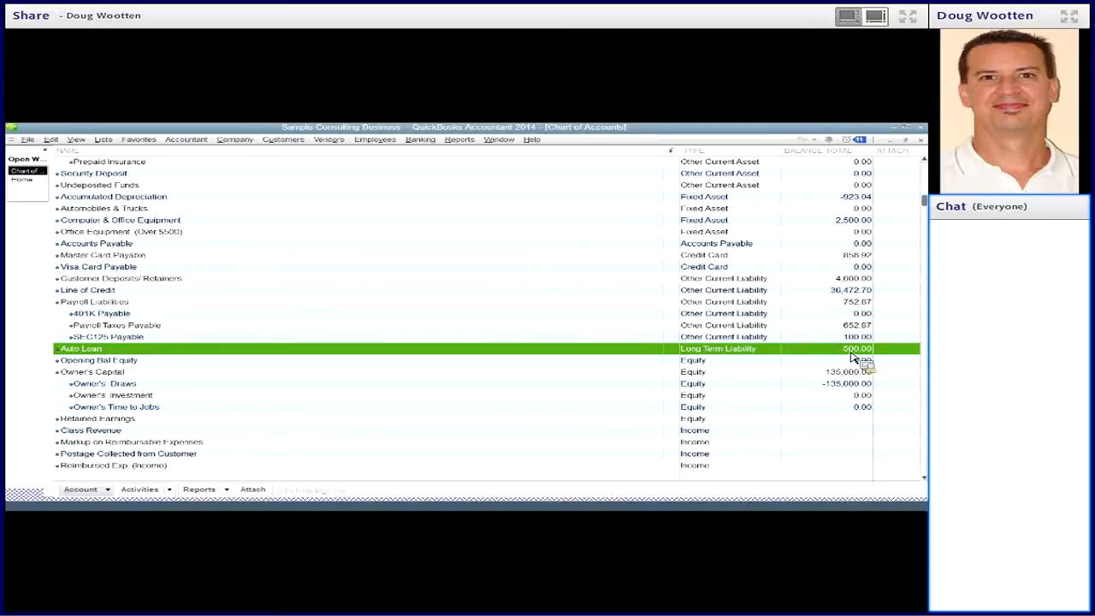
double_click(559, 351)
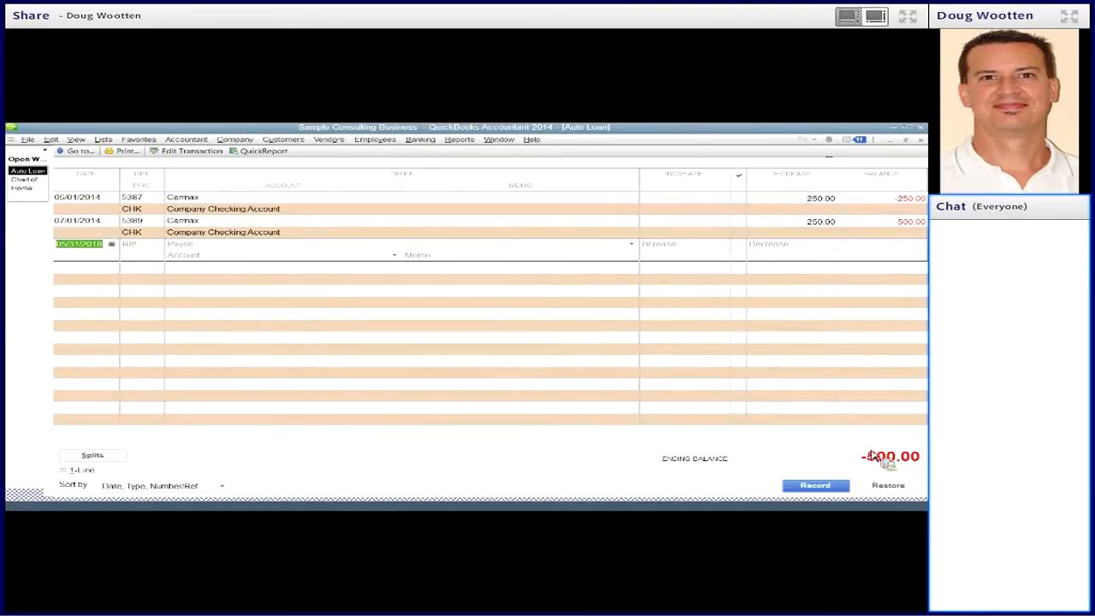
left_click(778, 206)
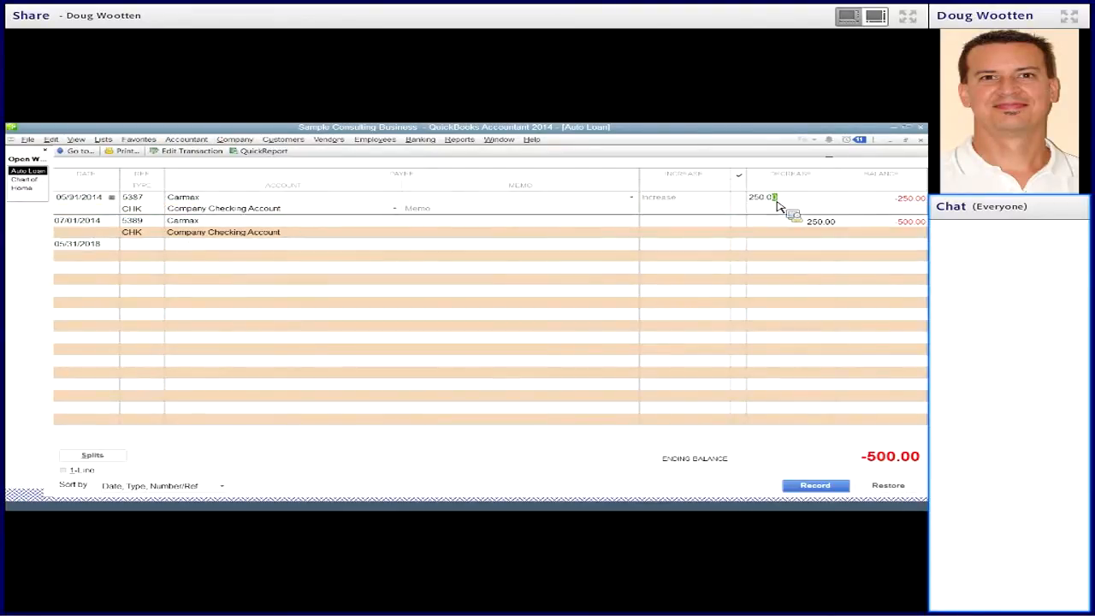
left_click(786, 225)
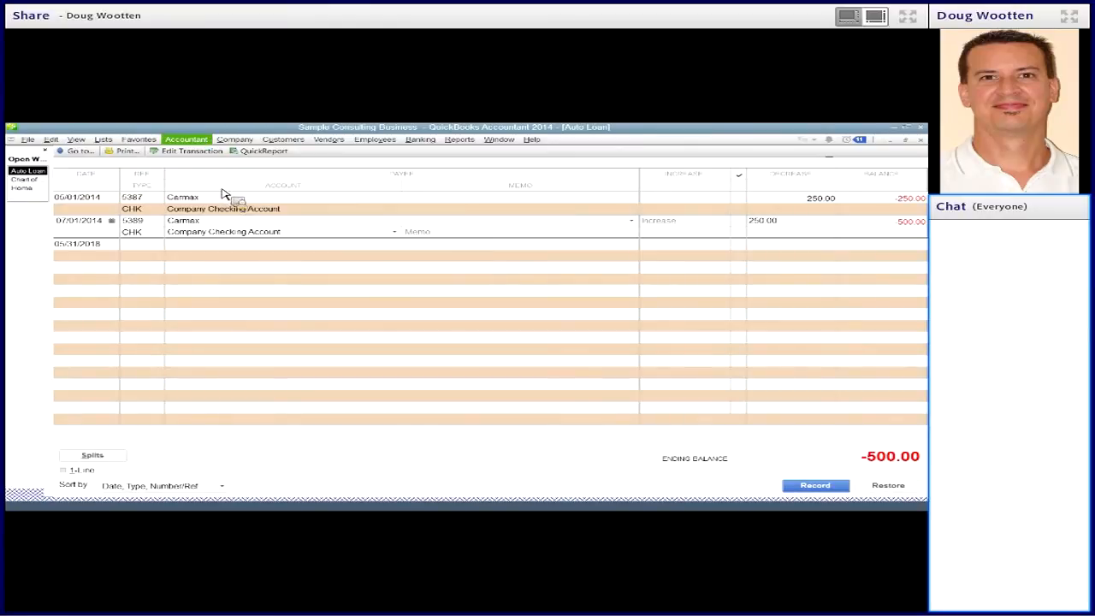
- Start a general journal entry dated 04/01/2014, keeping the suggested entry number
left_click(195, 142)
mouse_move(227, 142)
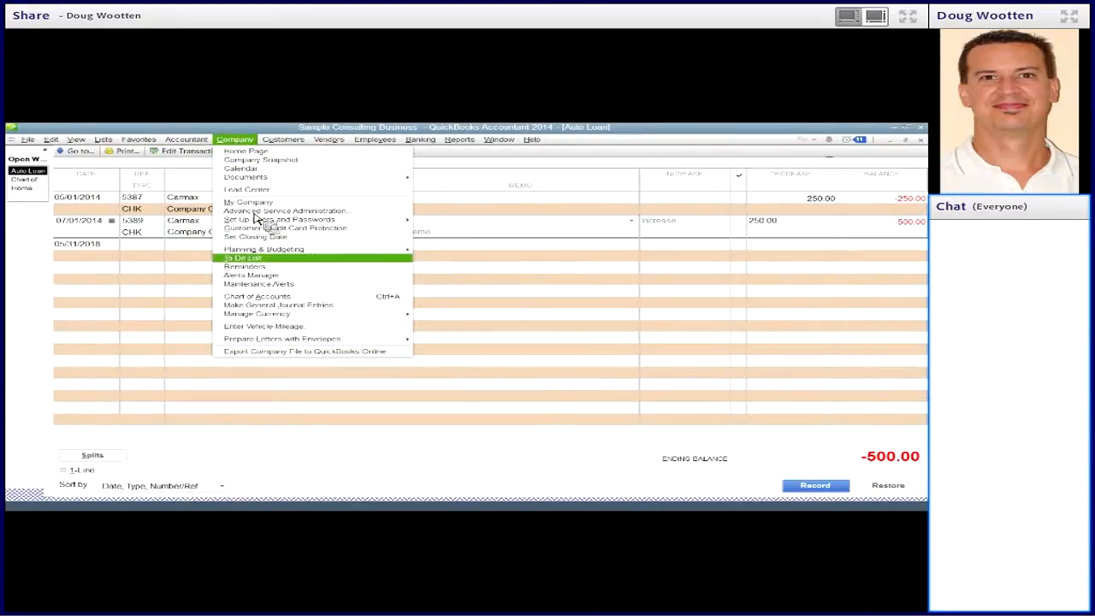
left_click(267, 305)
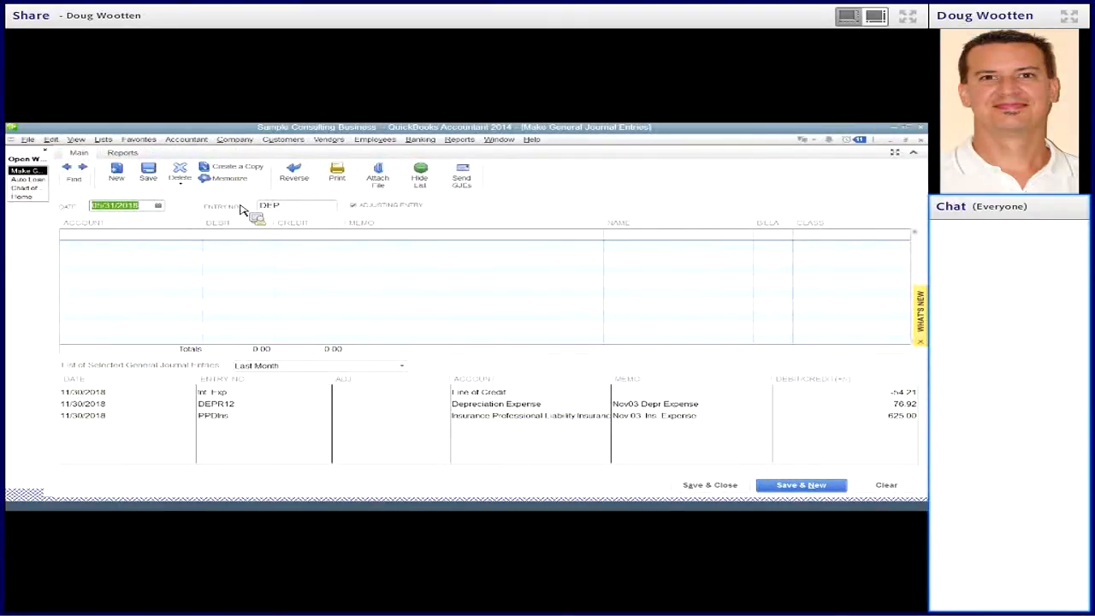
left_click(33, 180)
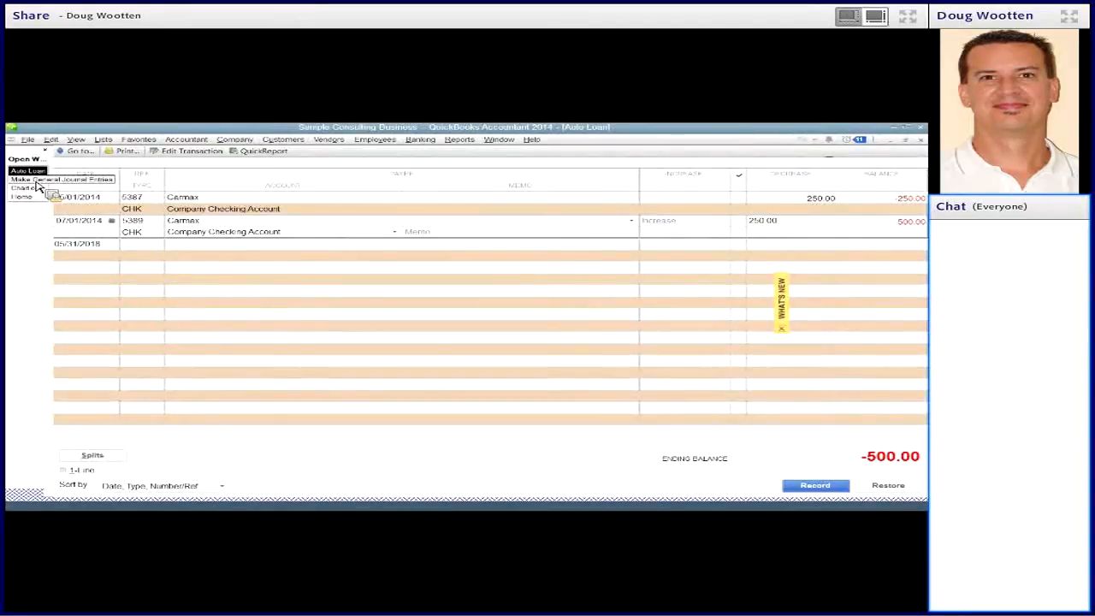
left_click(36, 180)
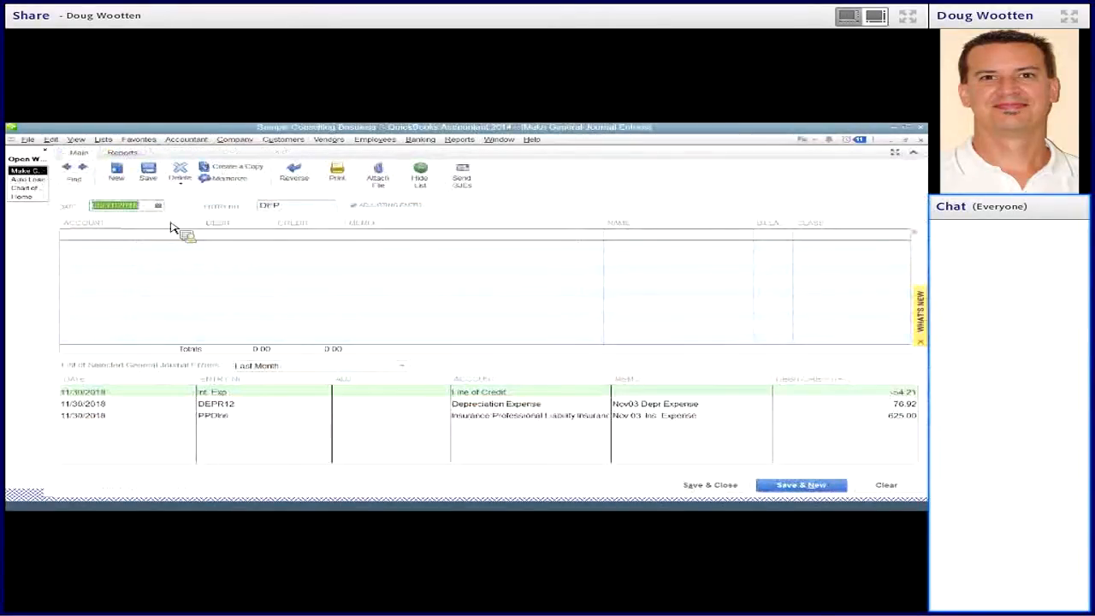
type("4/01/2014")
key("Tab")
key("Tab")
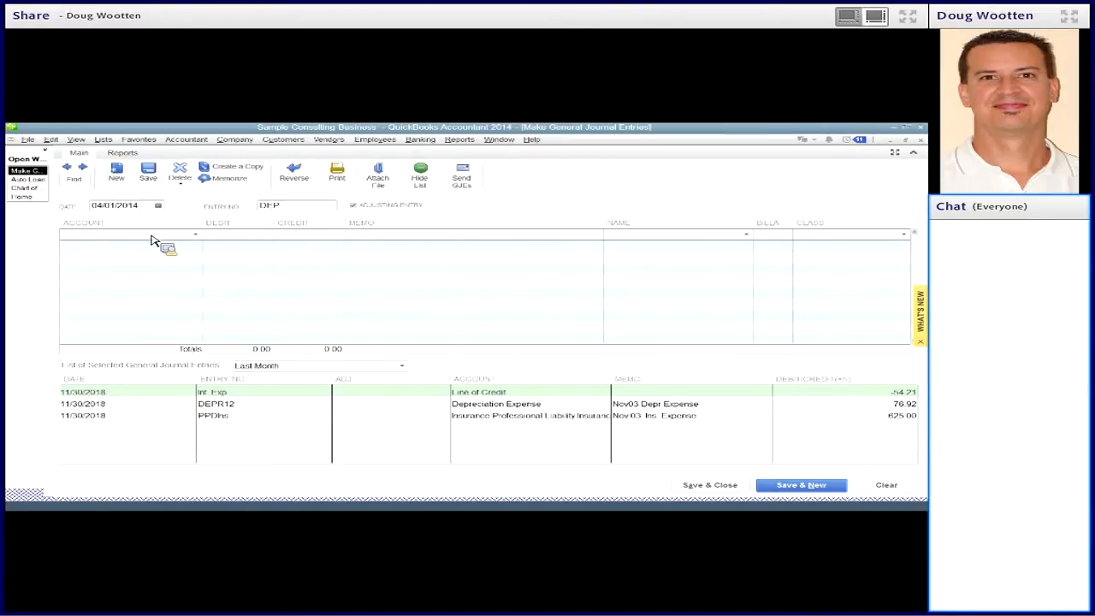
- Debit the Automobiles & Trucks account 10,000.00 on the first line of the journal entry
left_click(195, 235)
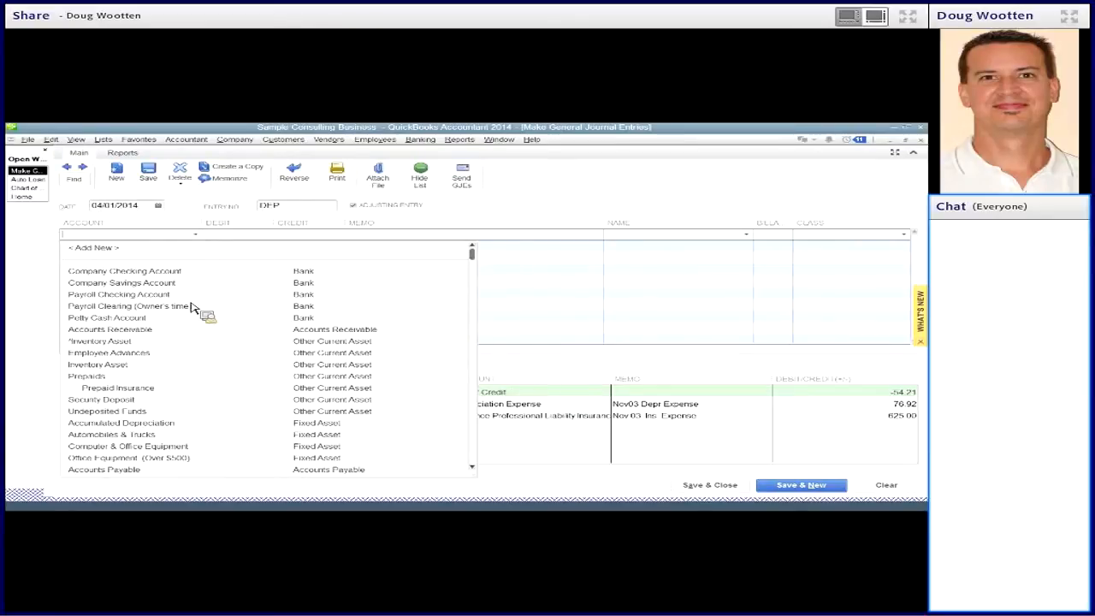
left_click(145, 435)
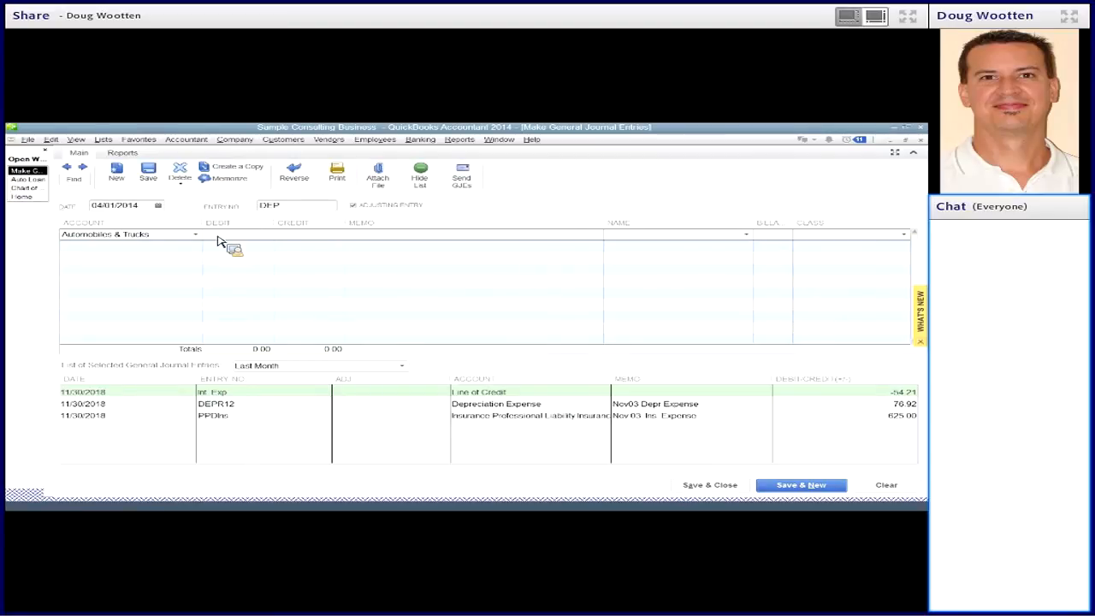
type("10000")
key("Tab")
key("Tab")
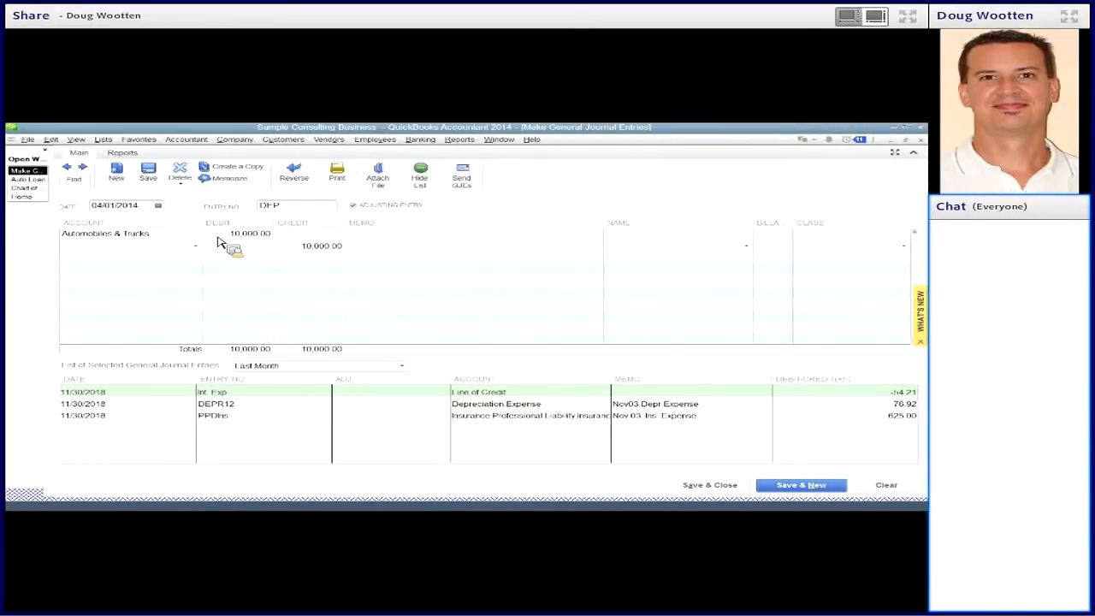
- Assign the 10,000.00 credit line to the Auto Loan account, check both lines, and save and close the journal entry
left_click(198, 247)
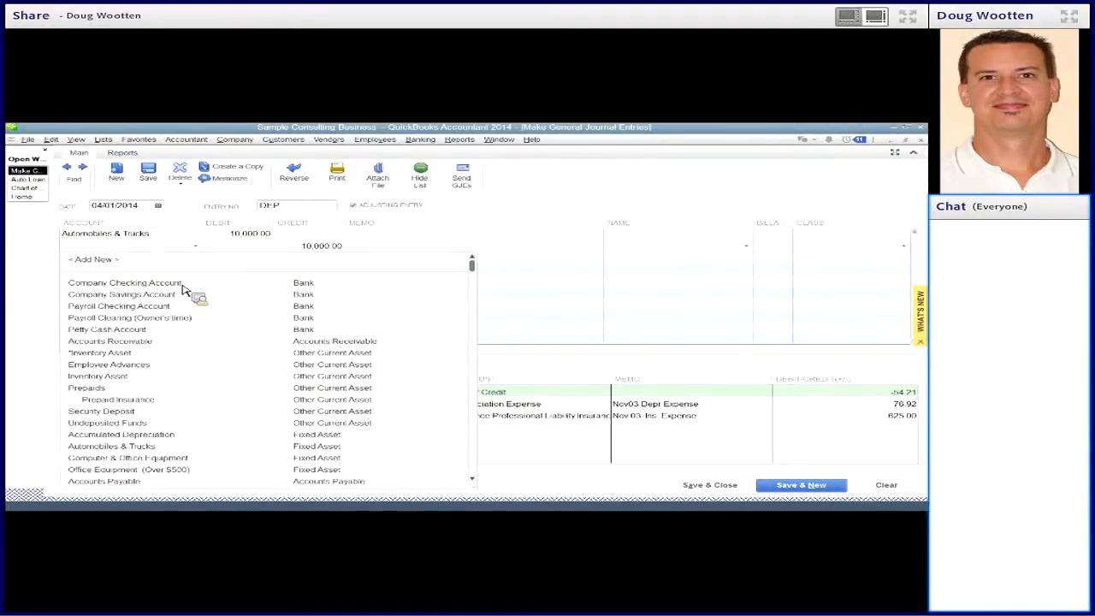
scroll(163, 328, "down", 2)
scroll(162, 328, "down", 1)
scroll(163, 328, "down", 1)
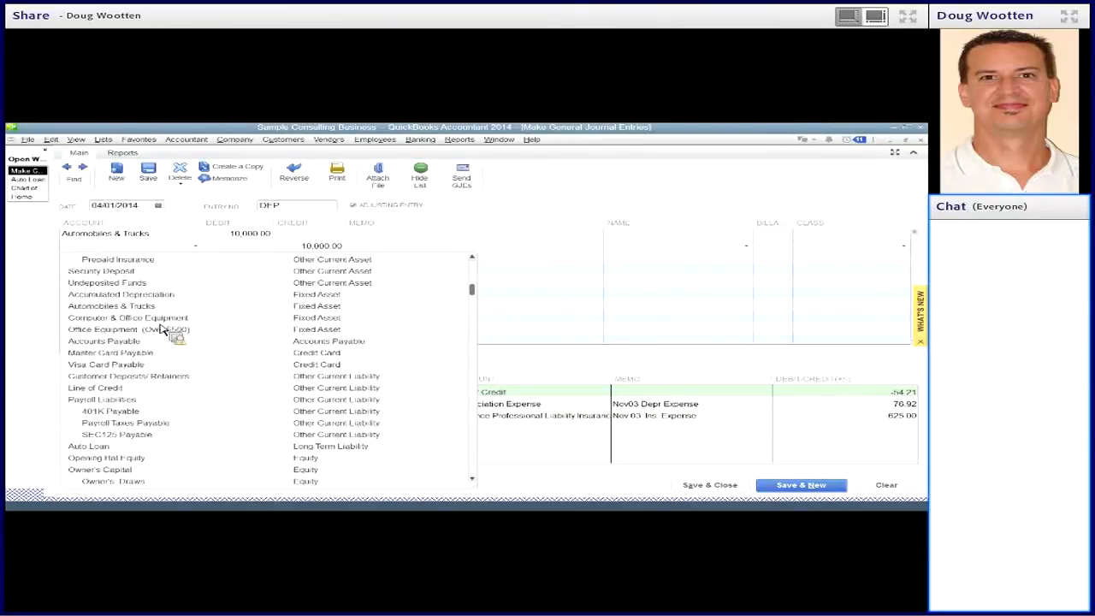
left_click(111, 452)
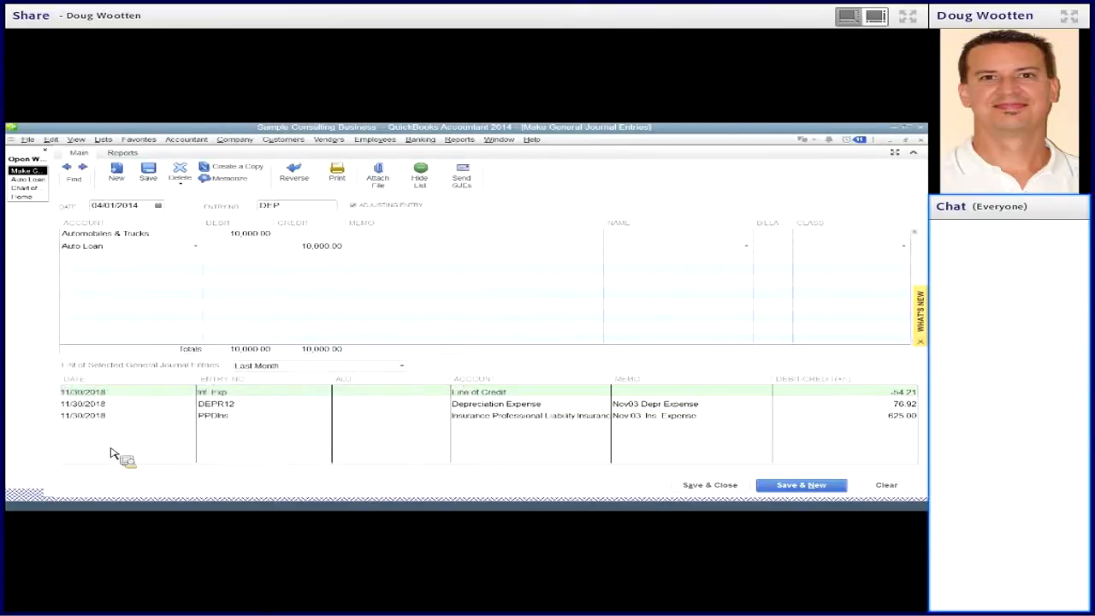
left_click(228, 237)
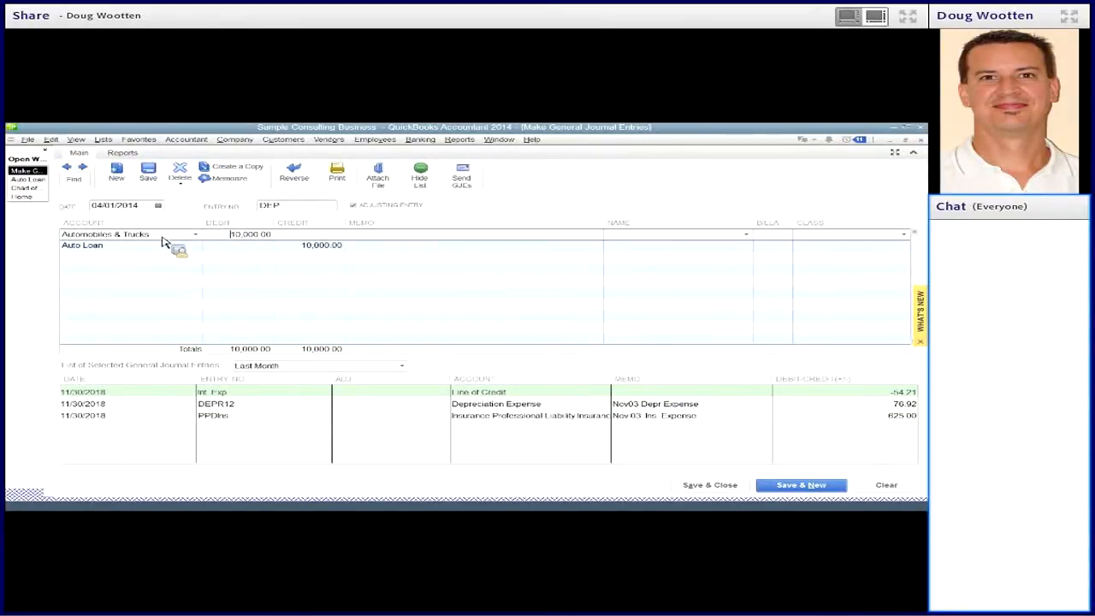
left_click(296, 249)
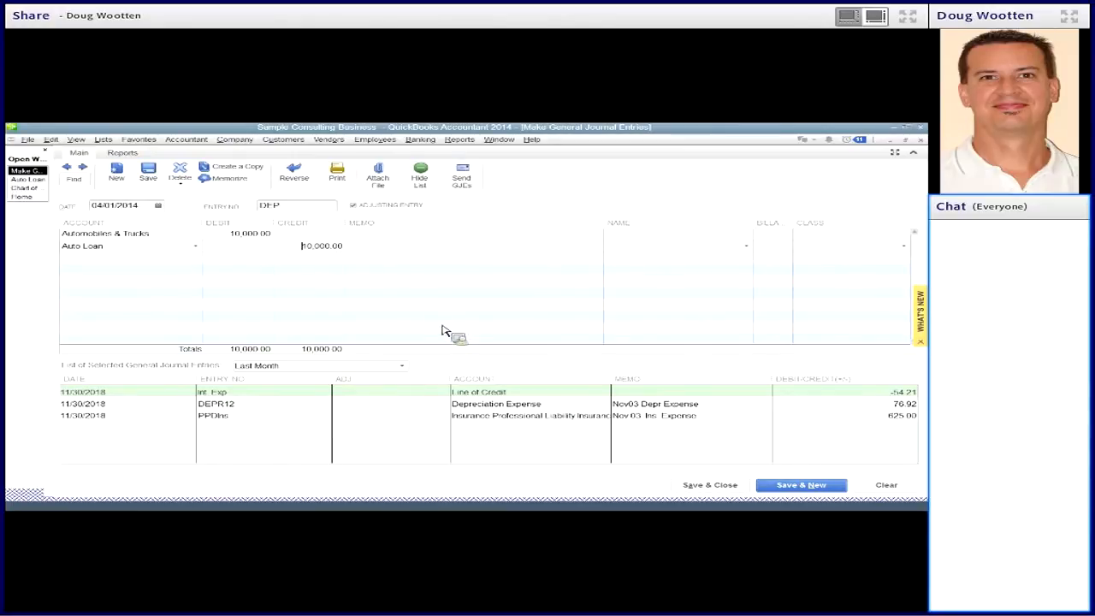
left_click(709, 487)
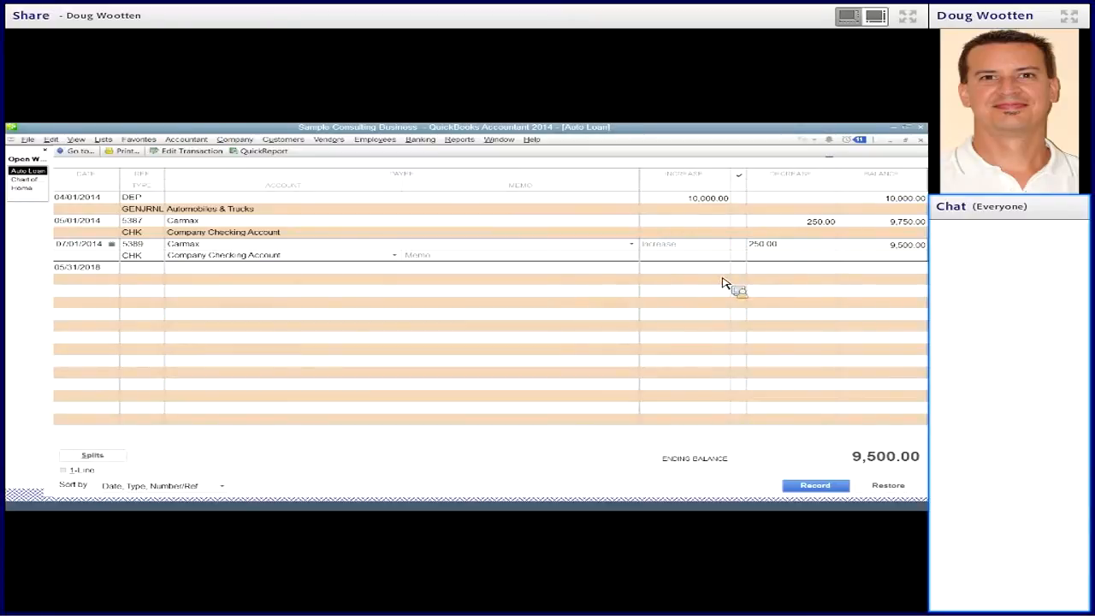
- Check the loan entries in the Auto Loan register and open the 05/01/2014 Carmax check for editing
left_click(677, 199)
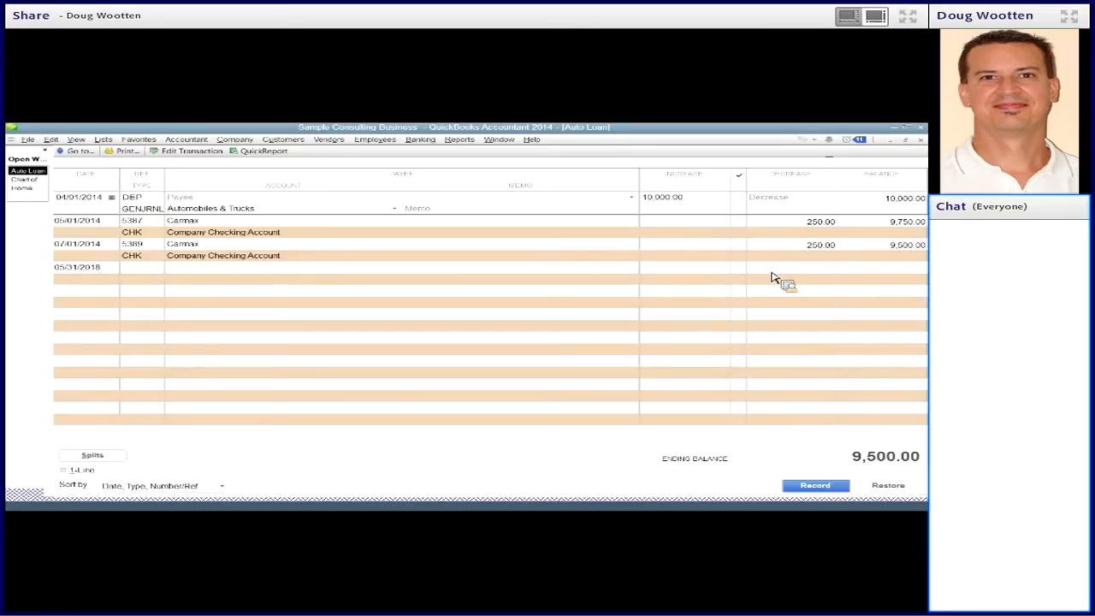
left_click(547, 232)
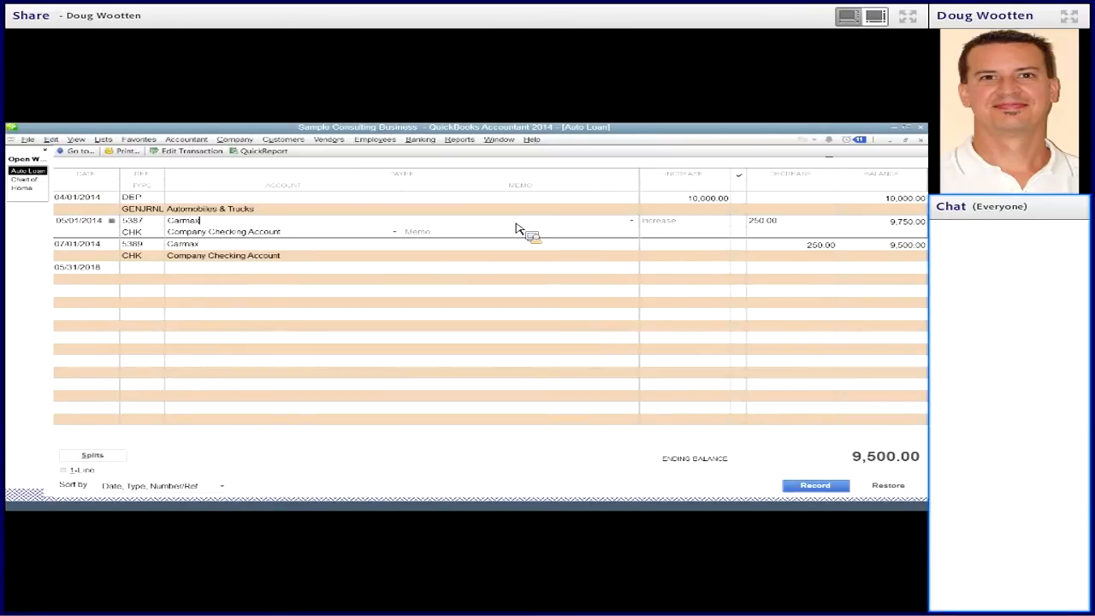
right_click(515, 227)
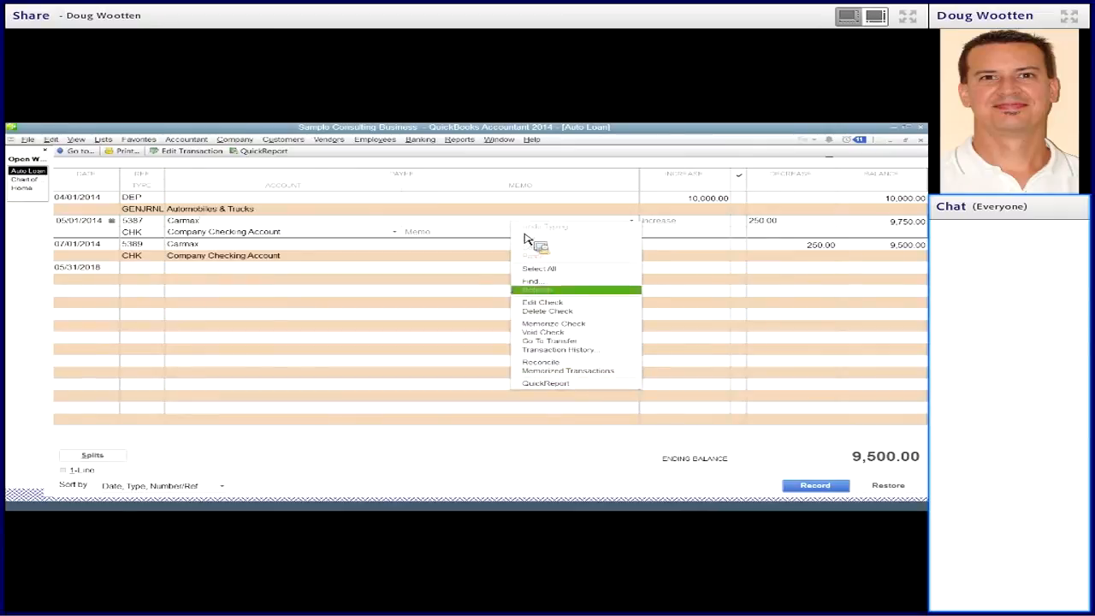
left_click(547, 303)
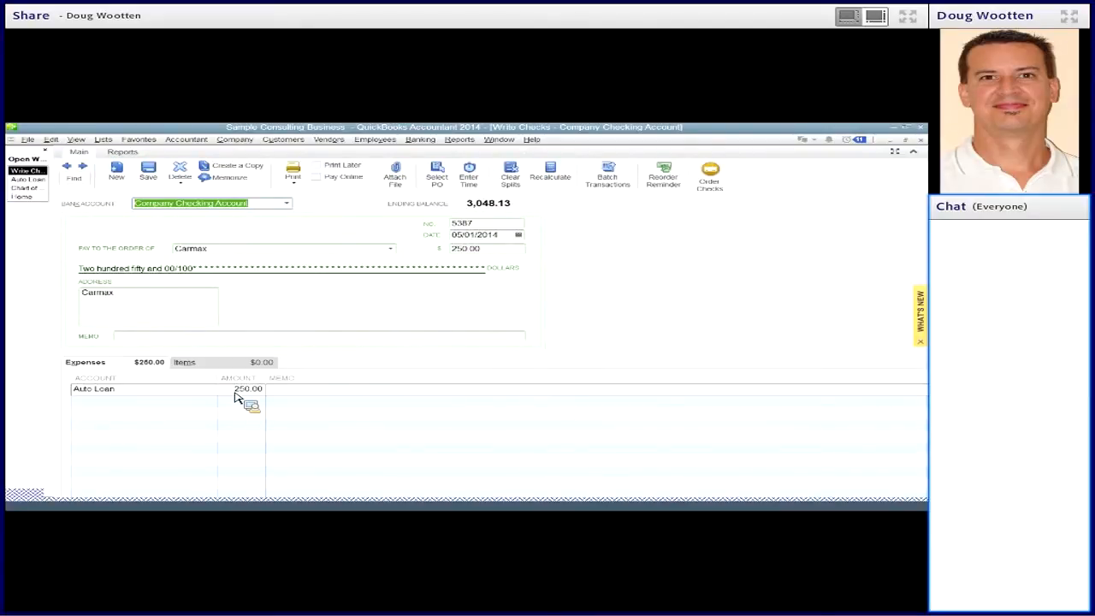
- Split the Carmax check into 100.00 for Auto Loan and 150.00 for Other Expense:Interest Expense
left_click(243, 391)
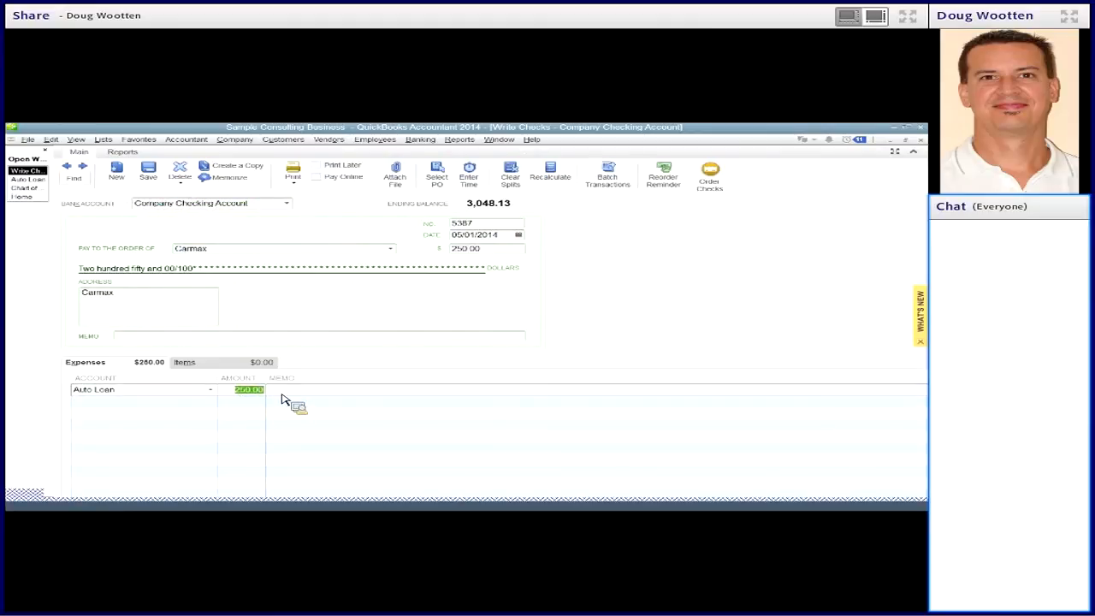
type("100")
key("Tab")
left_click(206, 409)
type("Interest Expense")
key("Tab")
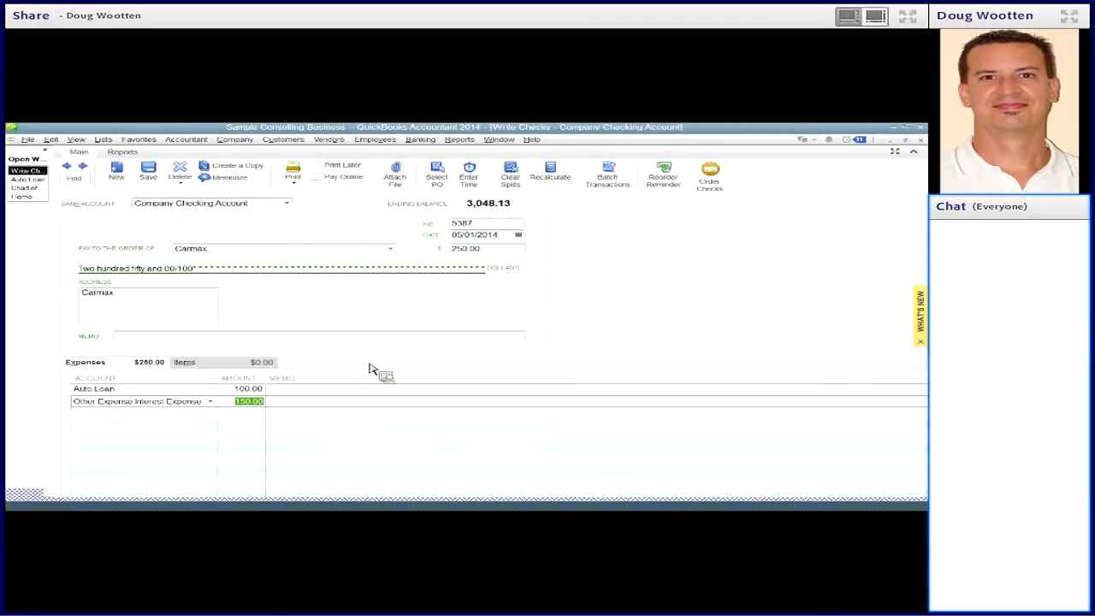
- Save the 05/01/2014 Carmax check and record the changes to its expense split
left_click(182, 404)
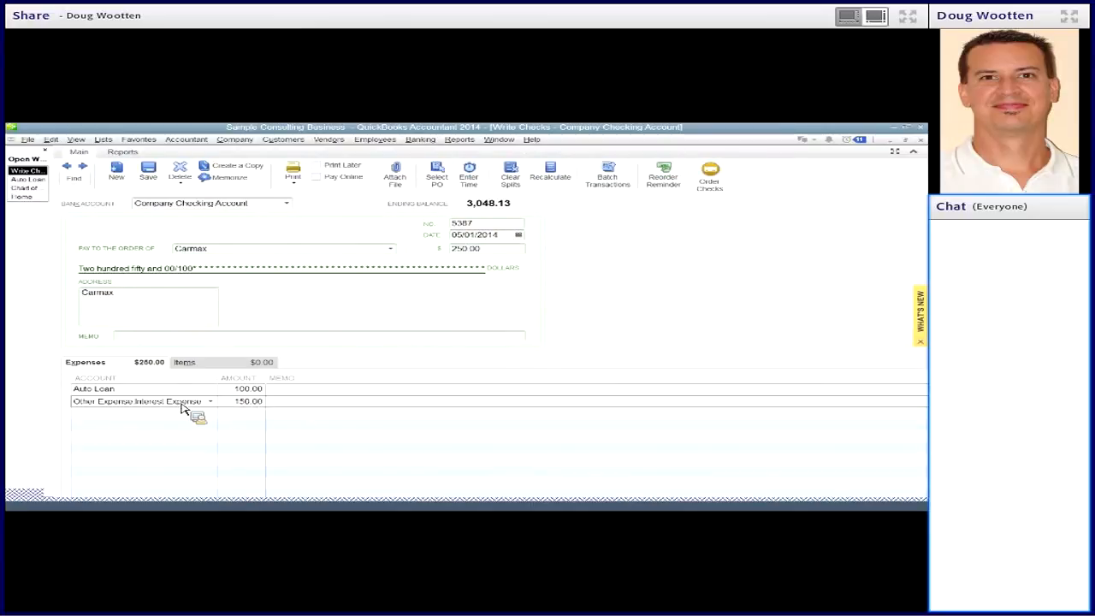
left_click(154, 175)
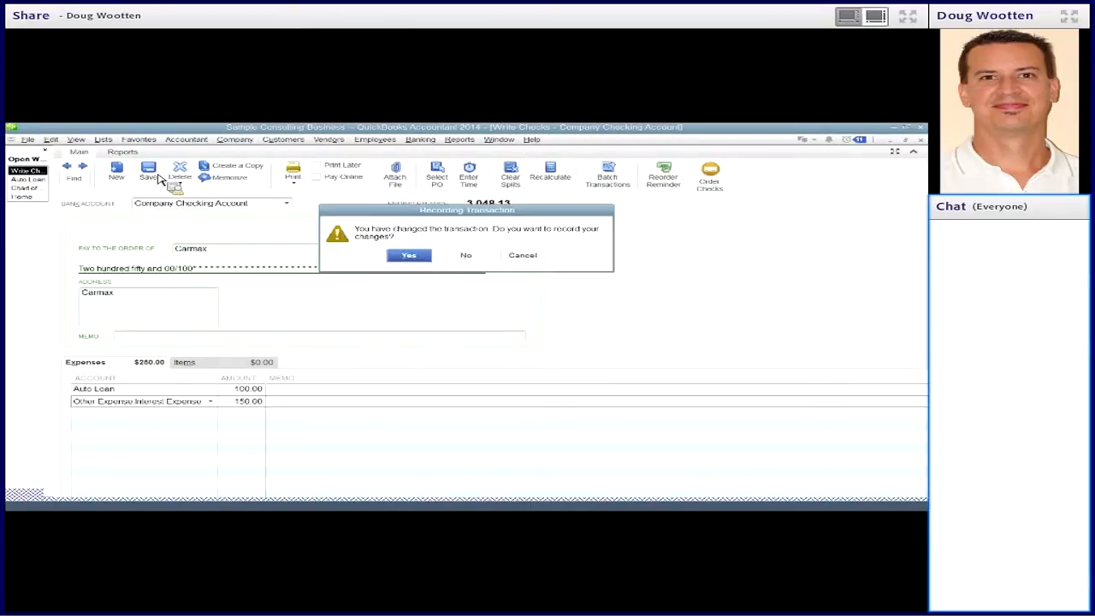
left_click(409, 256)
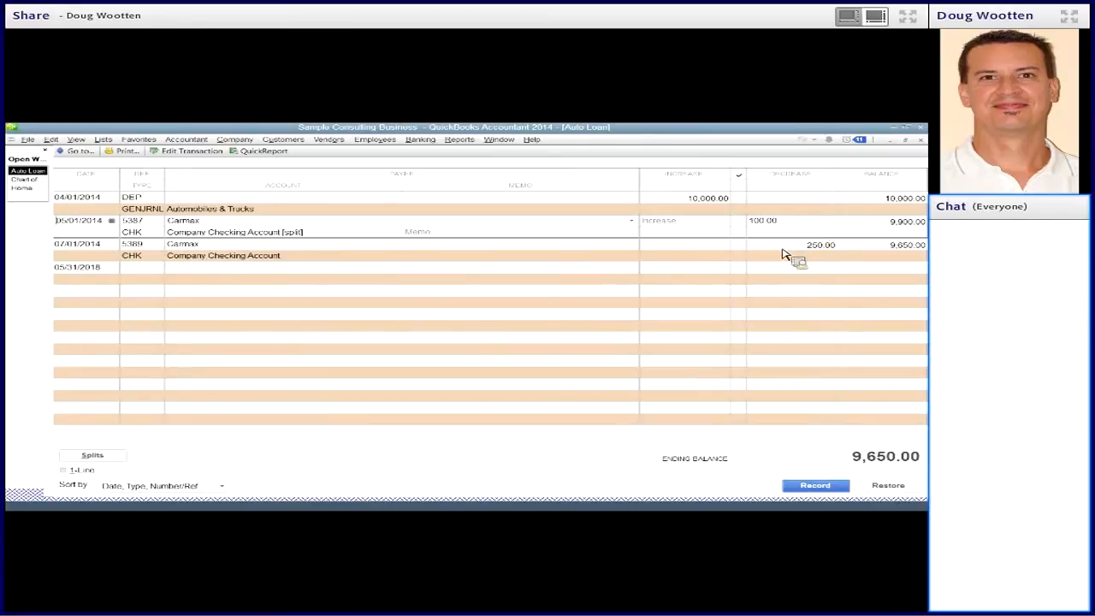
- Split the 07/01/2014 Carmax check into 100.00 for Auto Loan and 150.00 for Other Expense:Interest Expense, then save and close it
right_click(473, 248)
left_click(507, 328)
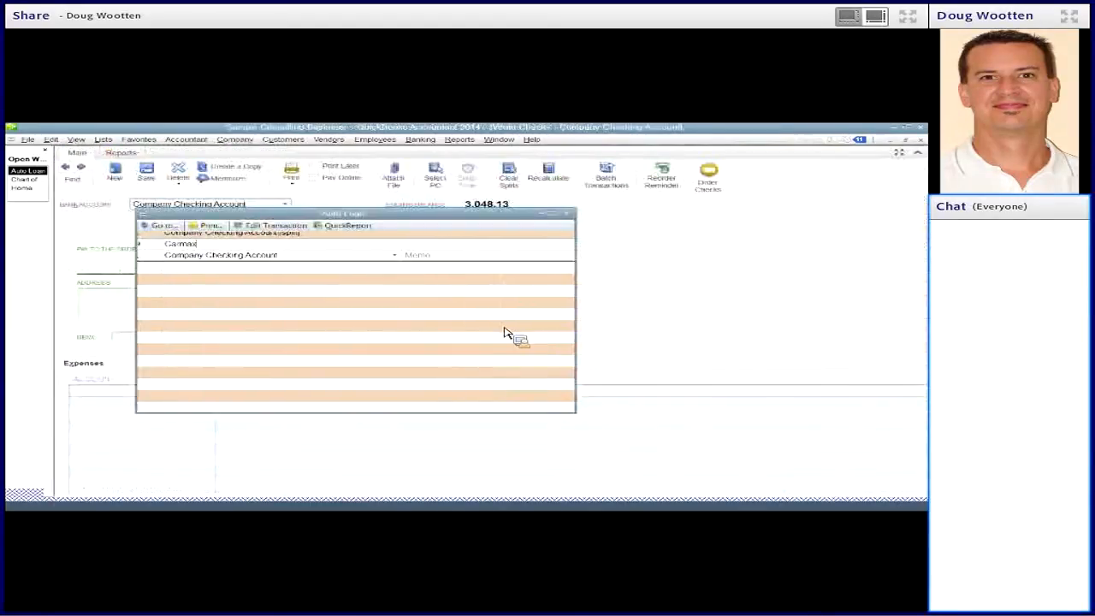
left_click(244, 390)
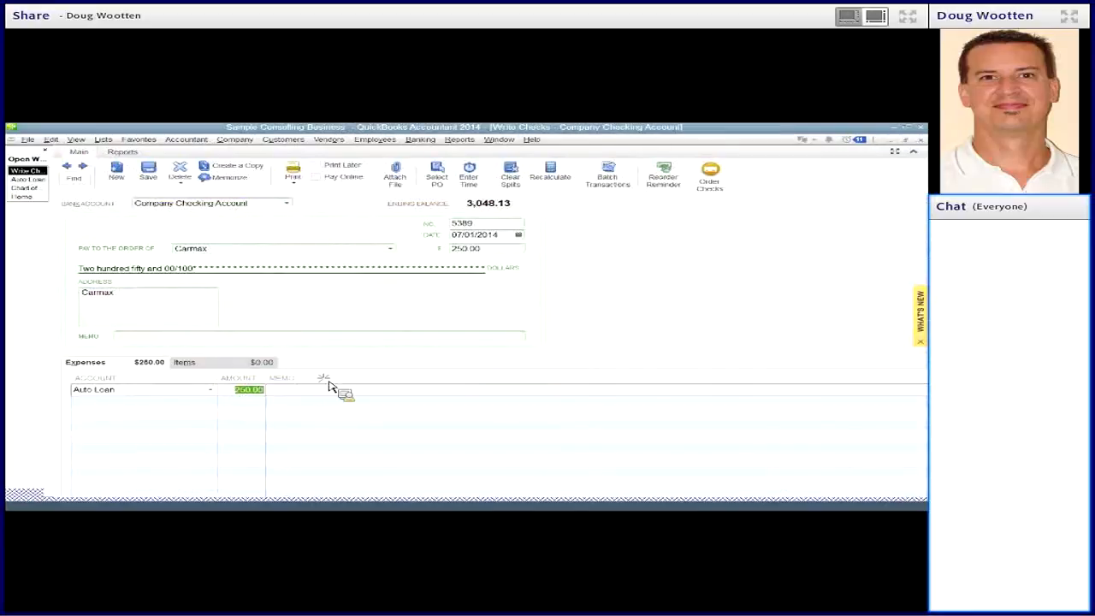
type("100")
key("Tab")
key("Tab")
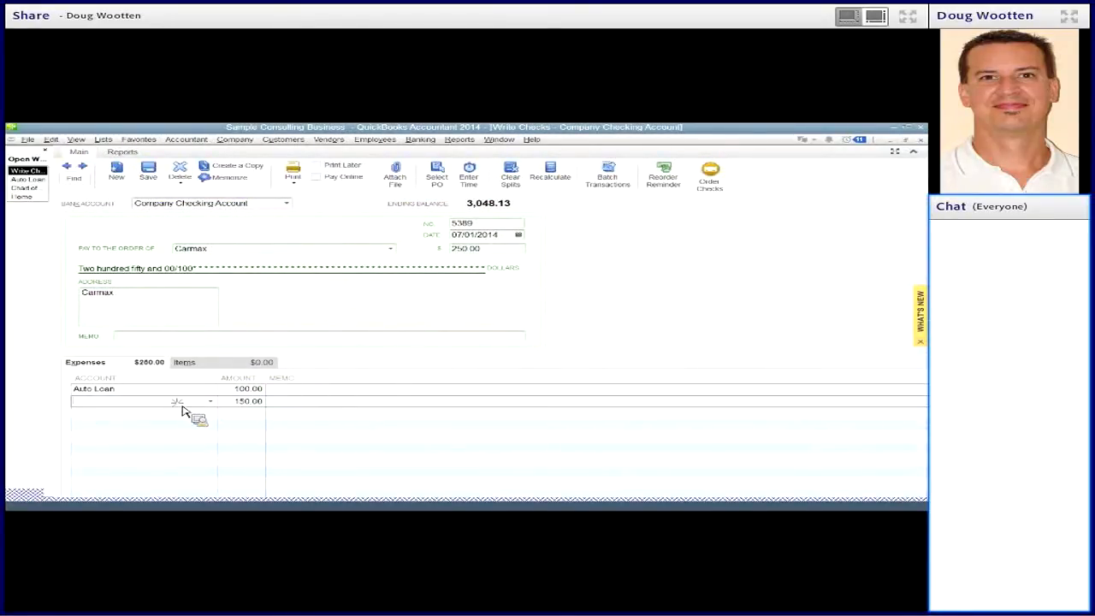
type("Interest Expense")
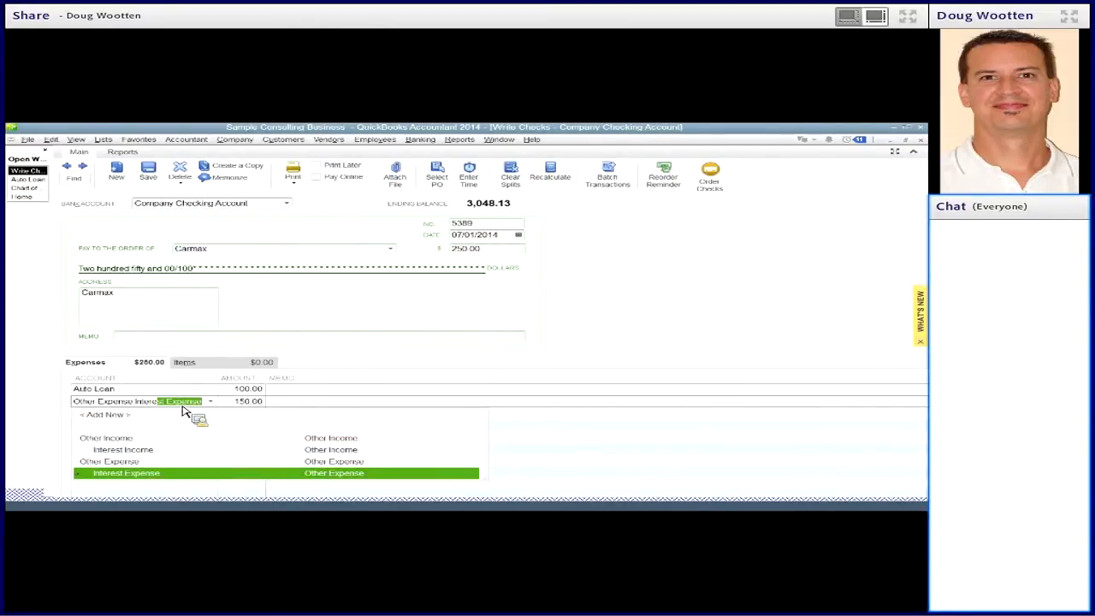
key("Tab")
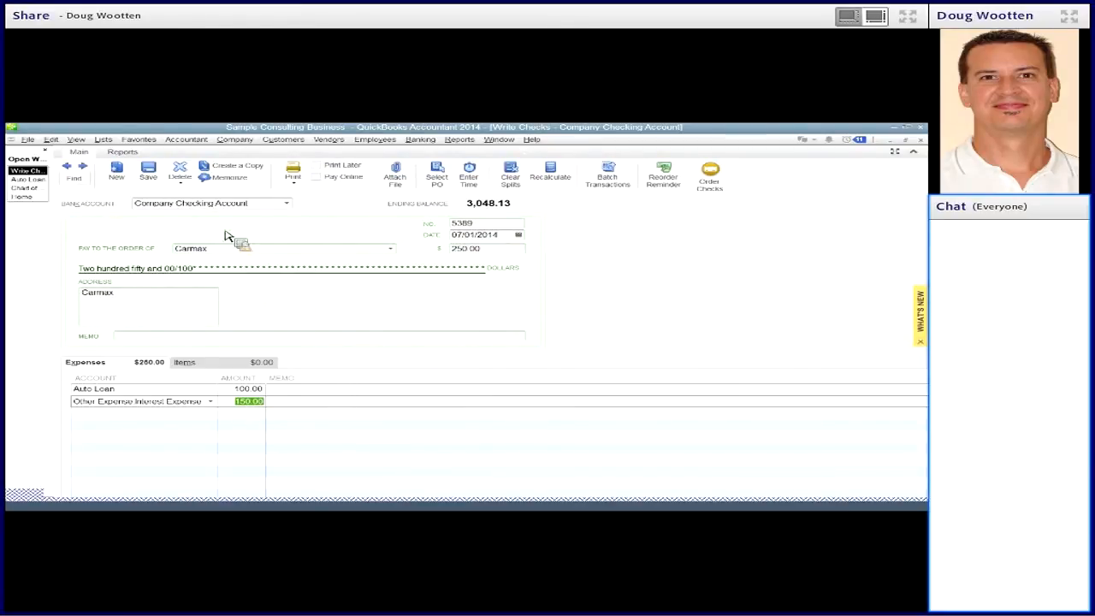
left_click(150, 174)
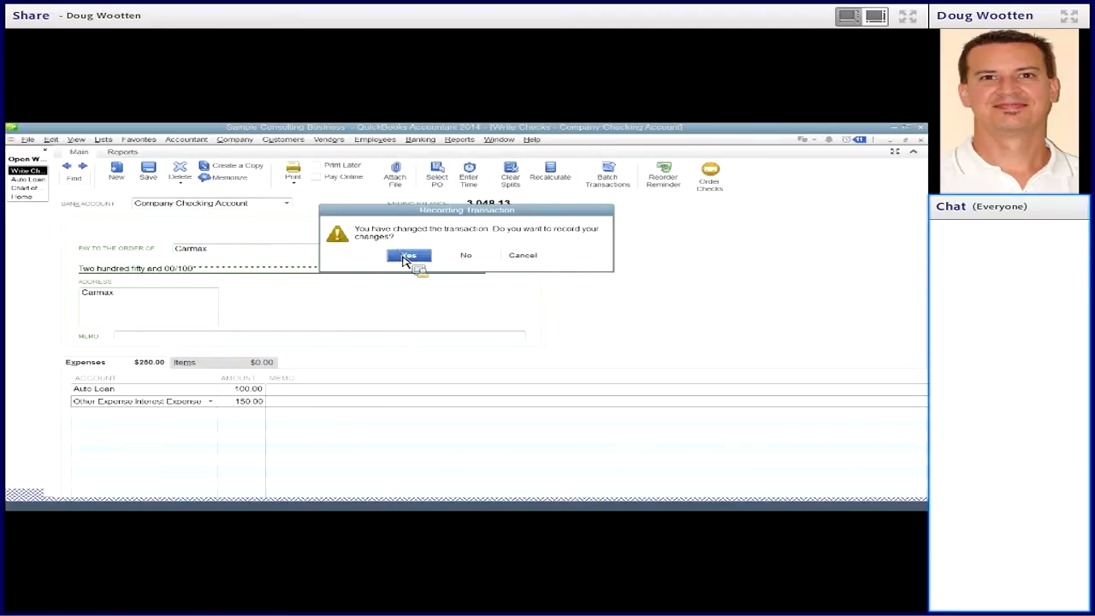
left_click(407, 256)
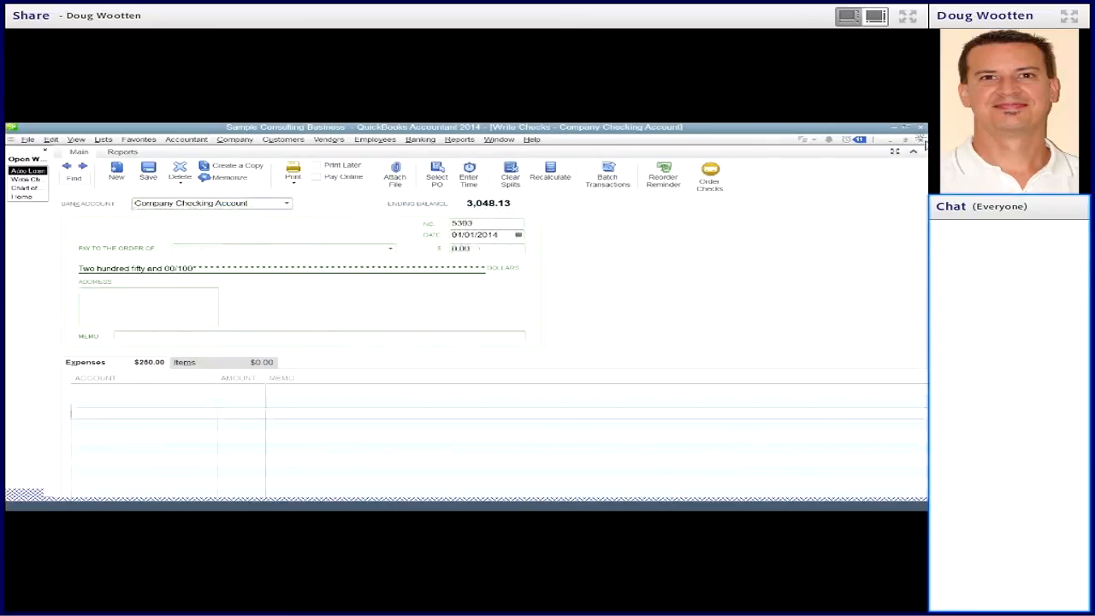
left_click(922, 142)
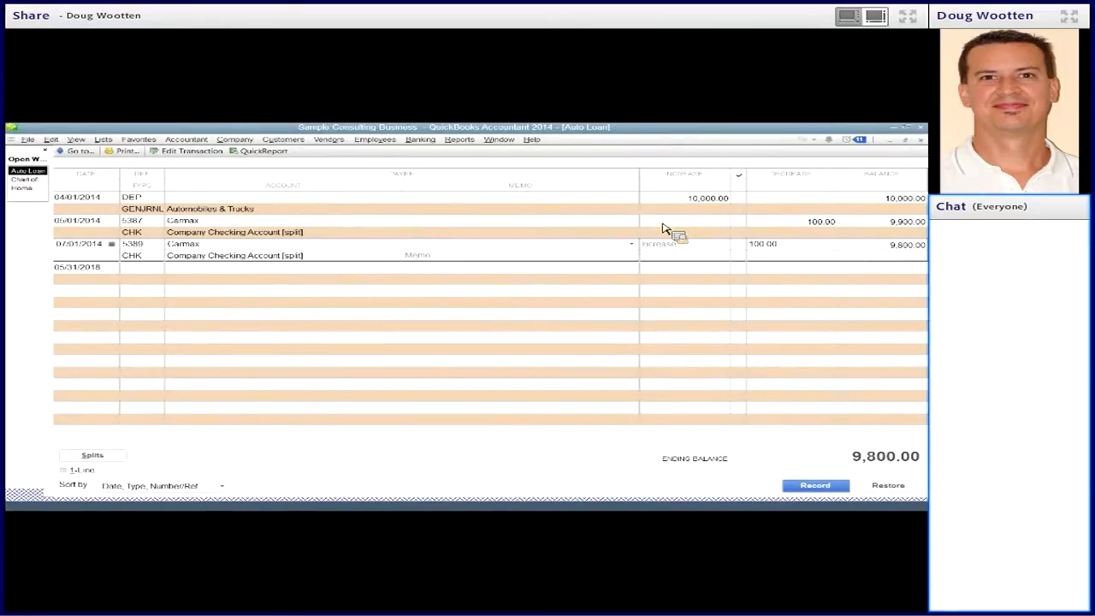
- Review both Carmax payments in the Auto Loan register and close the register
left_click(596, 229)
left_click(586, 251)
left_click(788, 272)
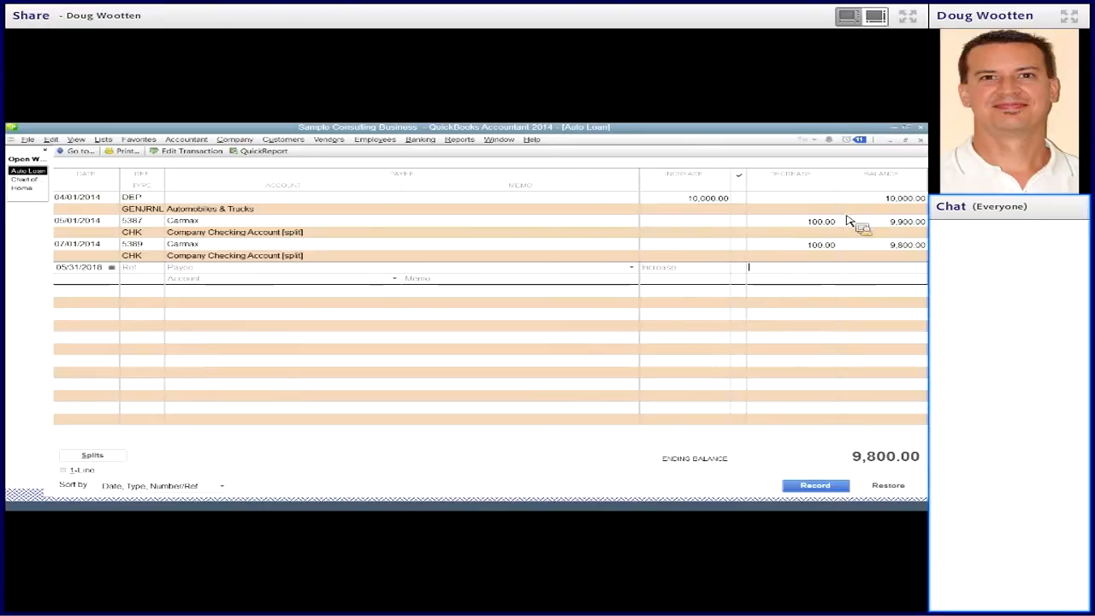
left_click(922, 140)
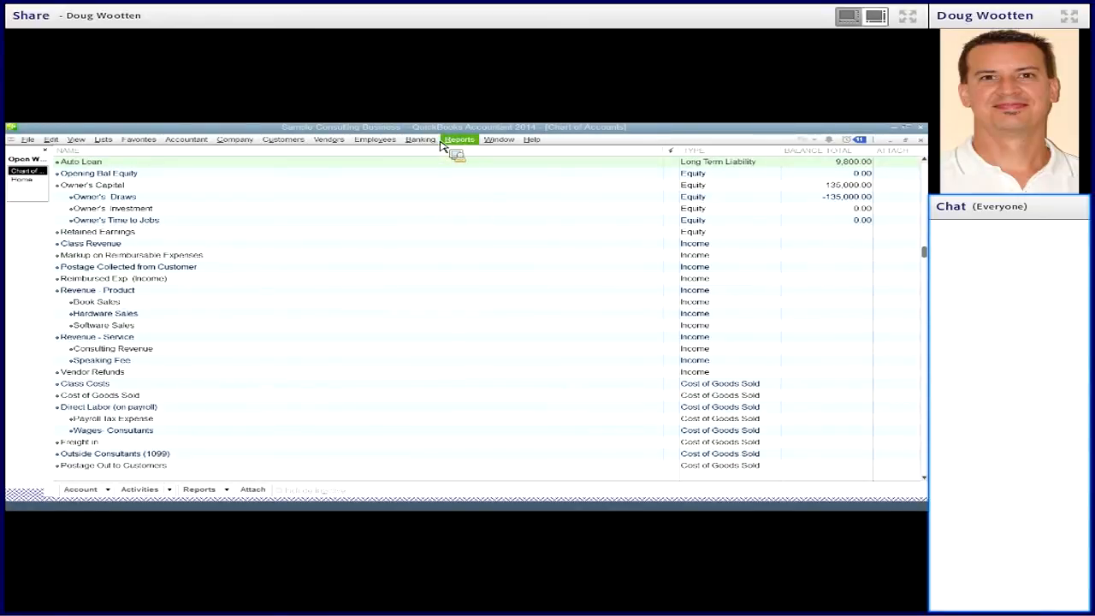
- Open the payroll liabilities and select the Federal 941/944/943 payment for Dec 2018, due 01/15/19
left_click(392, 142)
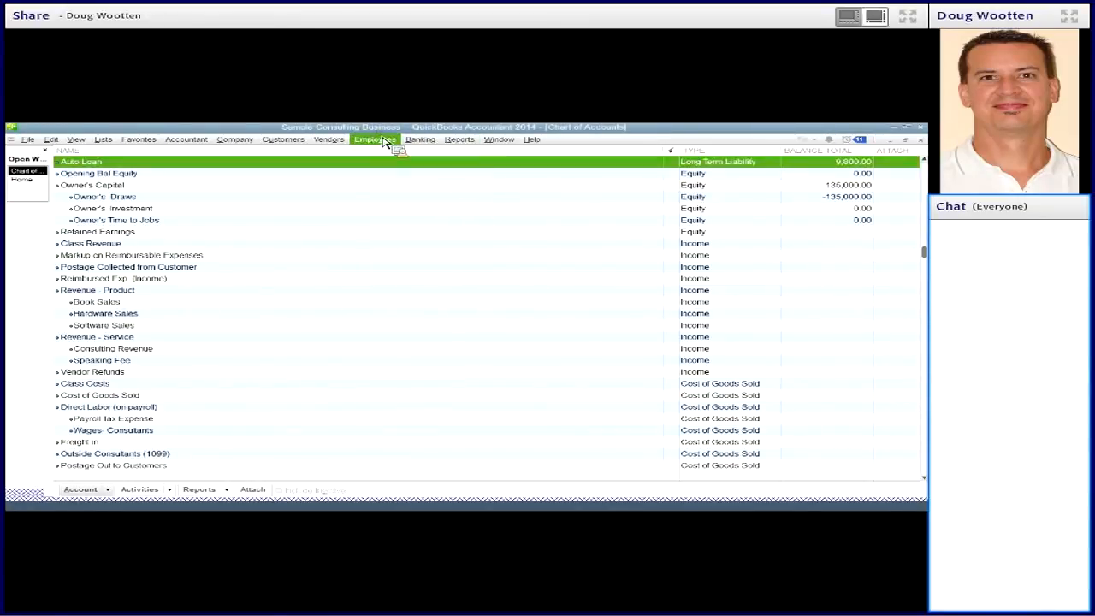
left_click(383, 161)
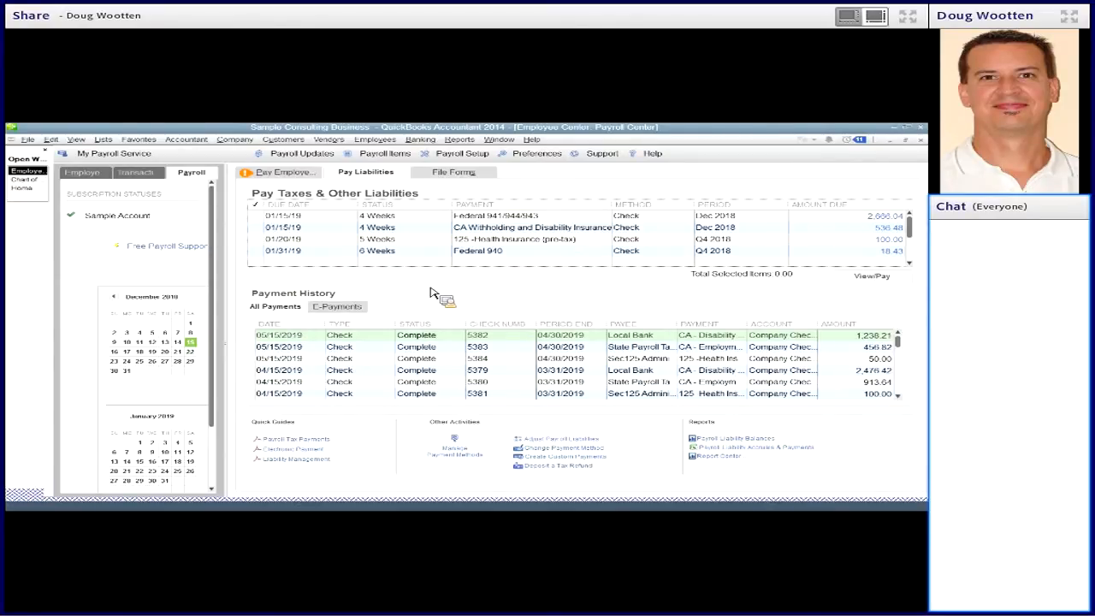
left_click(390, 218)
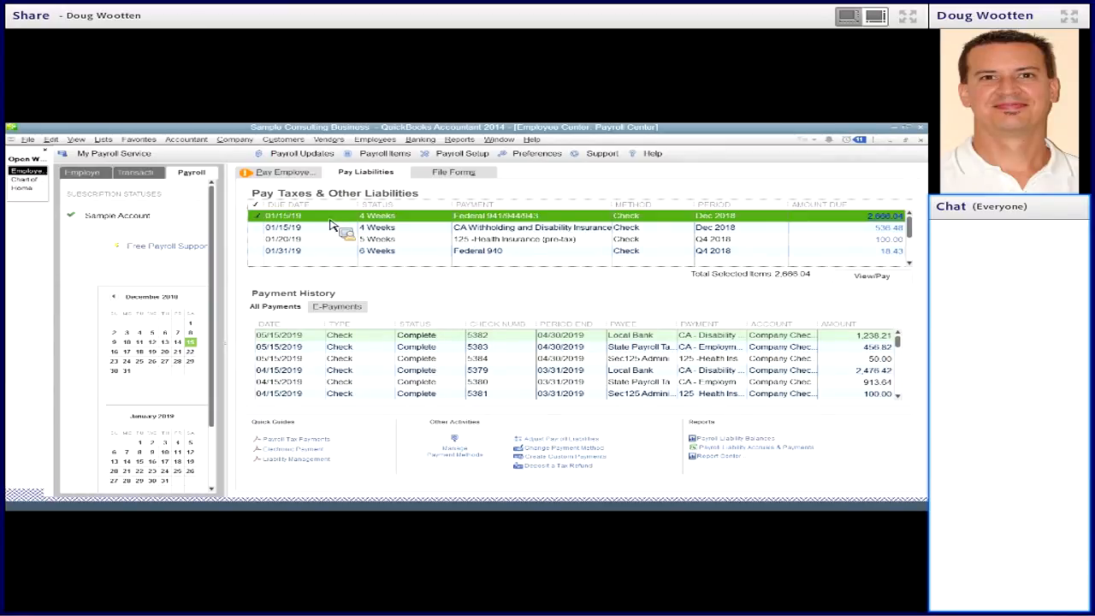
mouse_move(105, 224)
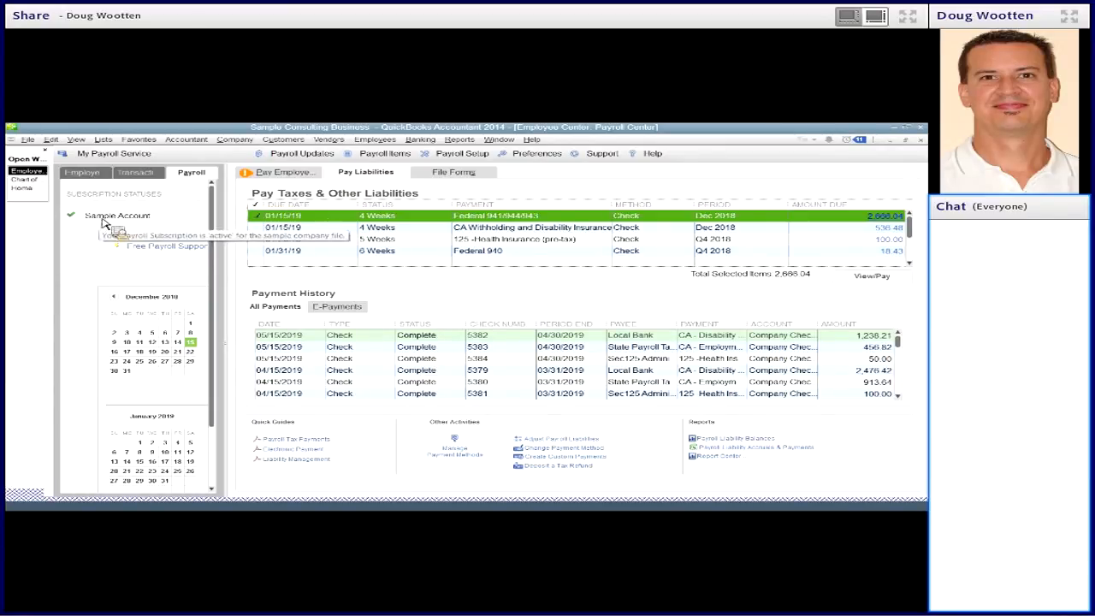
- Find Local Bank in the vendor list and locate its regular check dated 01/14/2019 for the federal payroll tax payment
left_click(327, 139)
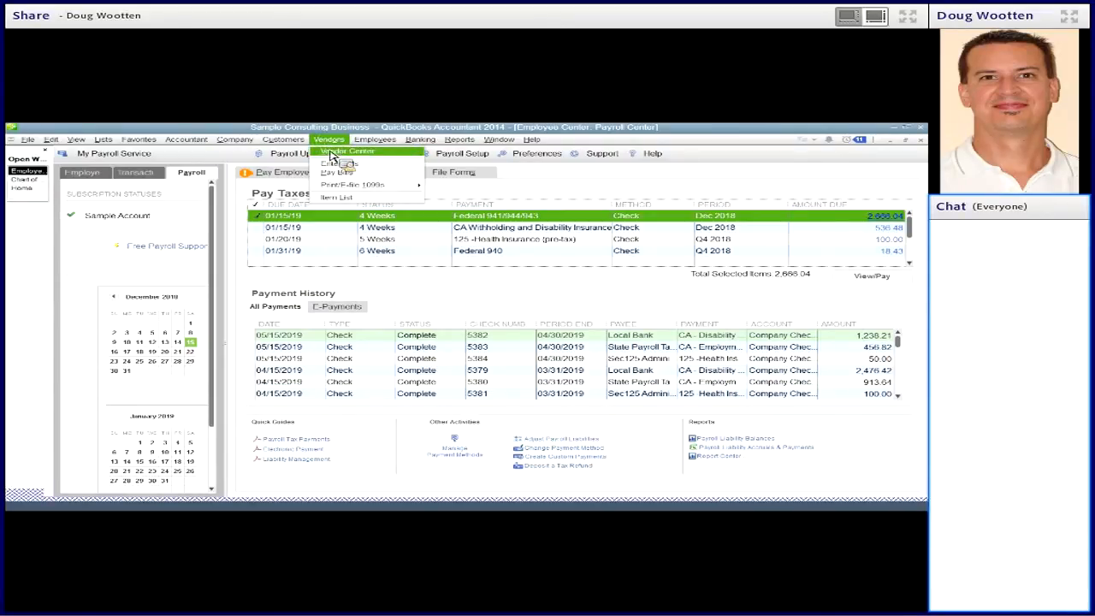
left_click(332, 152)
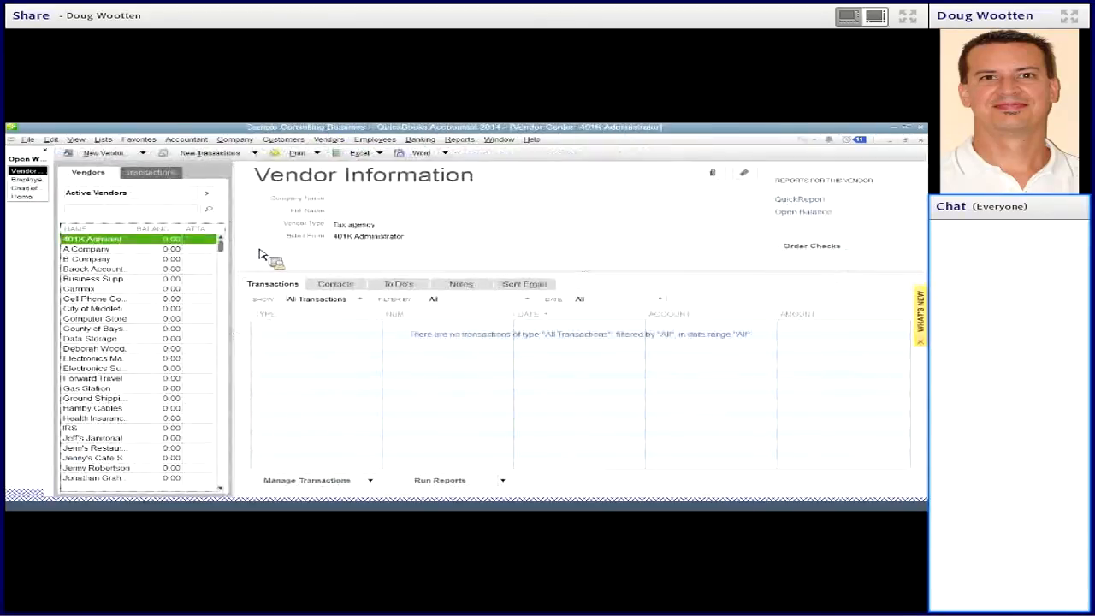
scroll(165, 315, "down", 1)
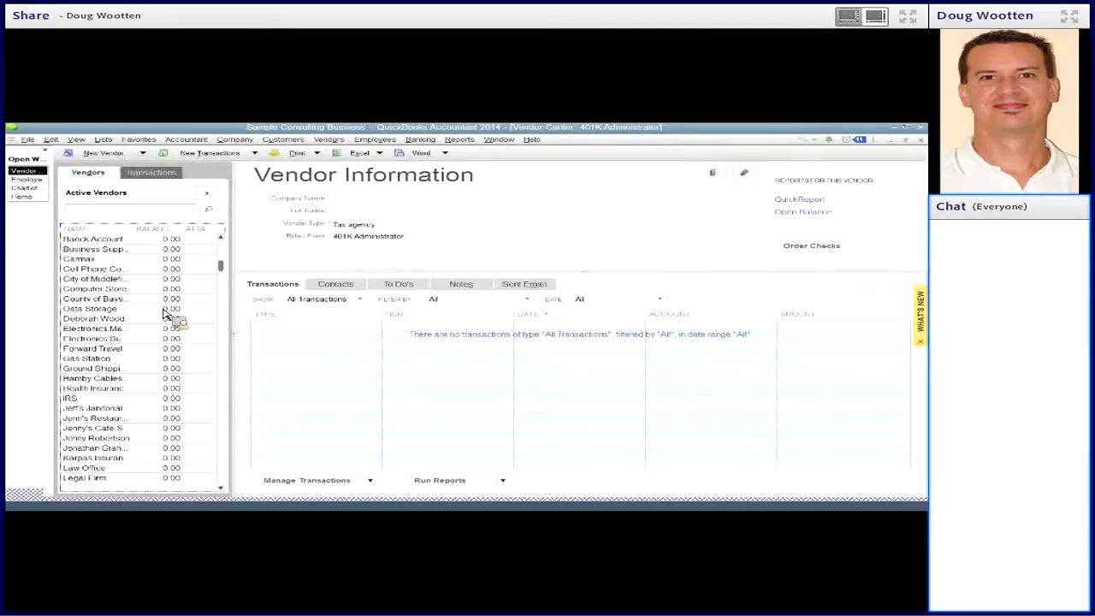
scroll(165, 315, "down", 2)
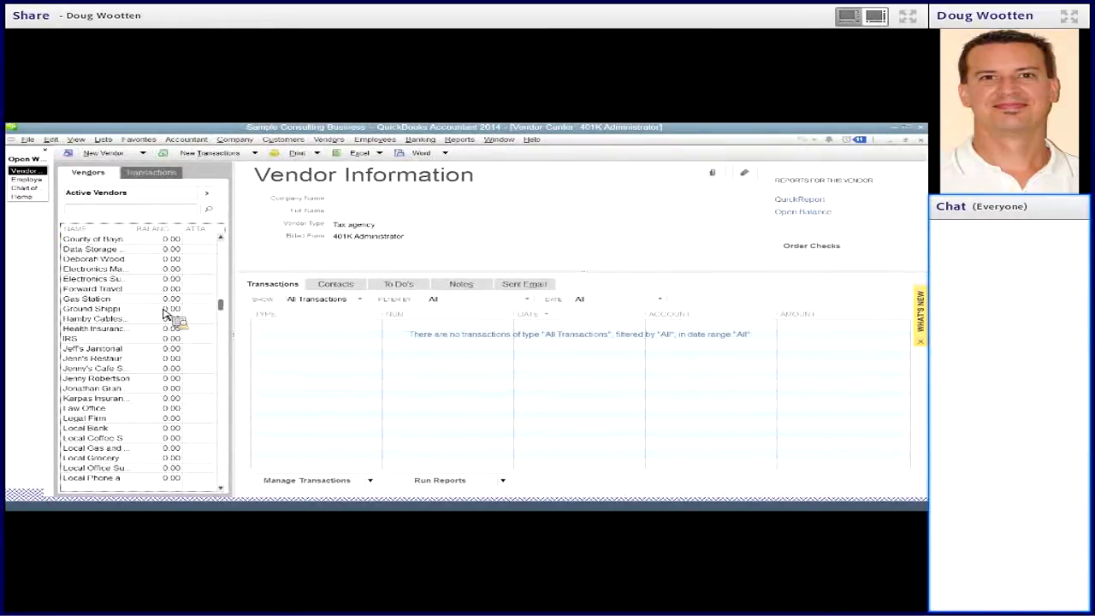
left_click(122, 430)
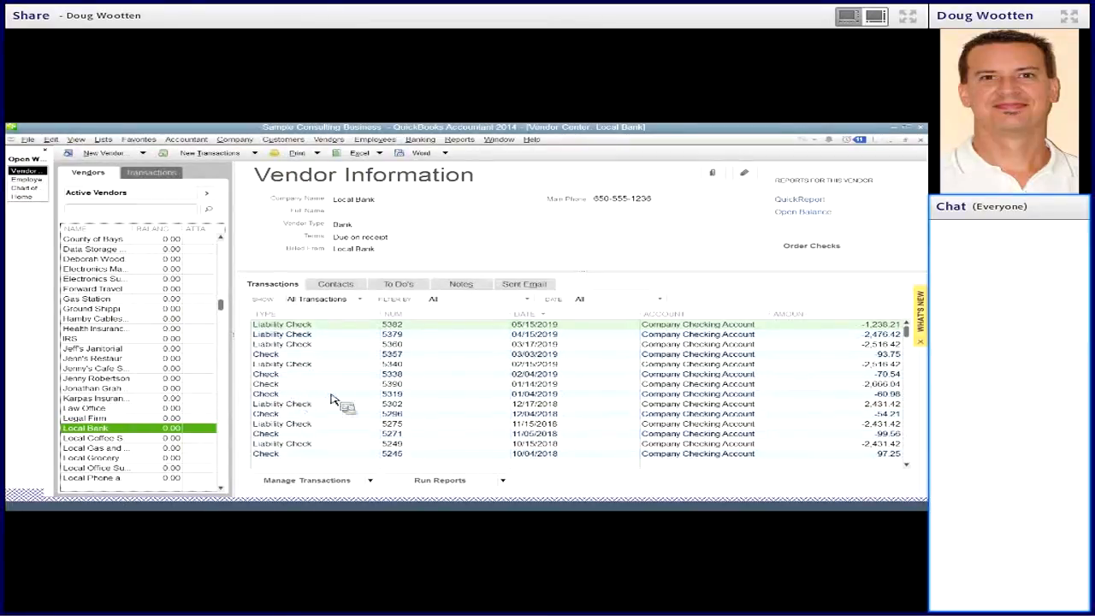
left_click(750, 386)
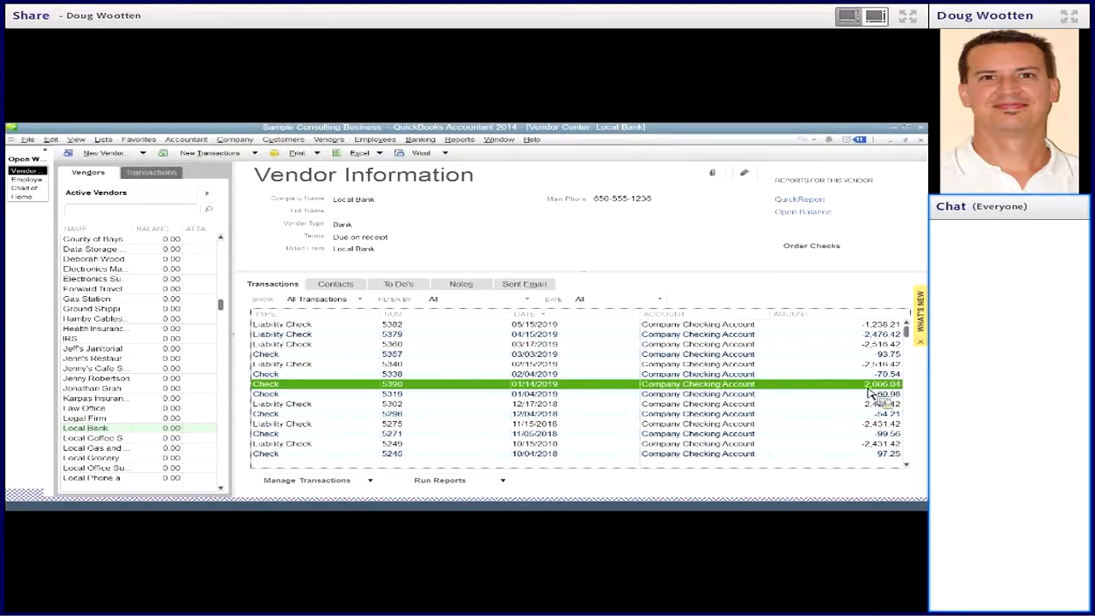
- Compare Local Bank's 12/17/2018 liability check with the regular 01/14/2019 check and return to the payroll liabilities
left_click(25, 179)
left_click(298, 405)
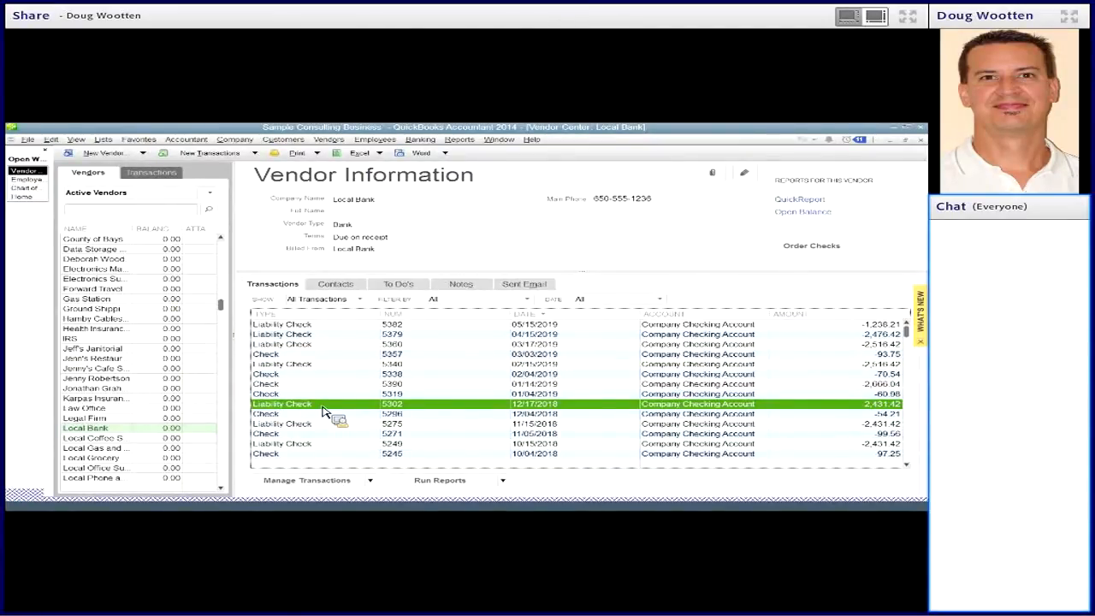
left_click(310, 385)
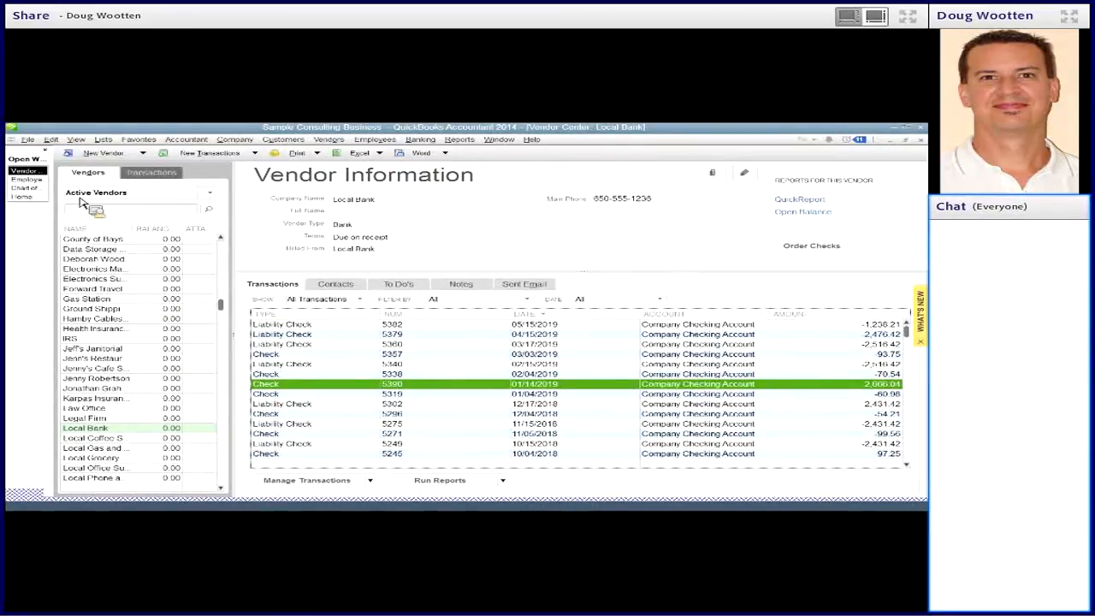
left_click(34, 179)
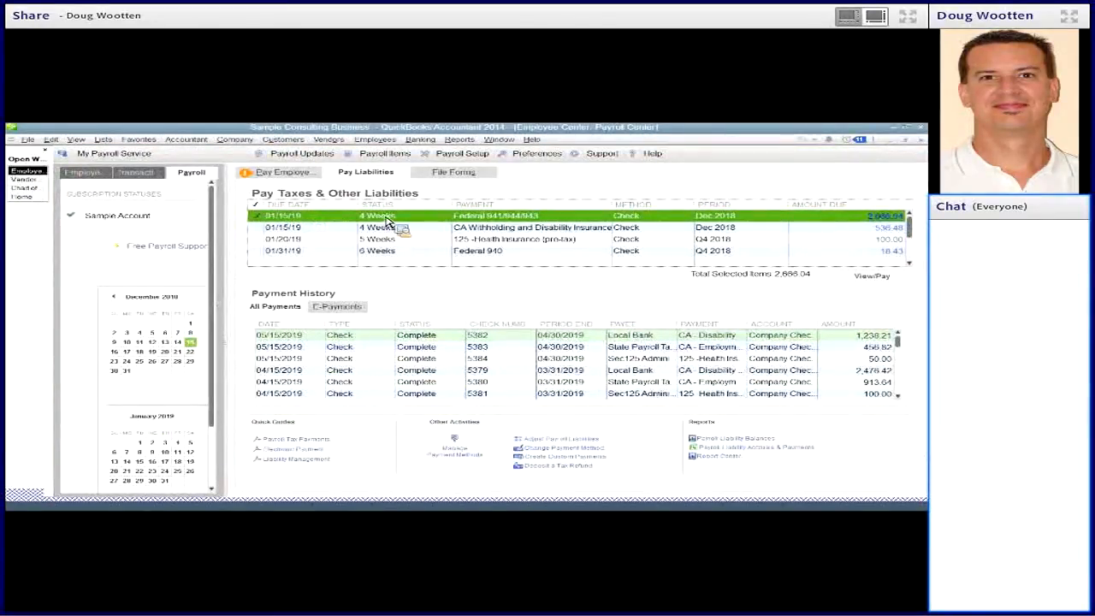
left_click(420, 140)
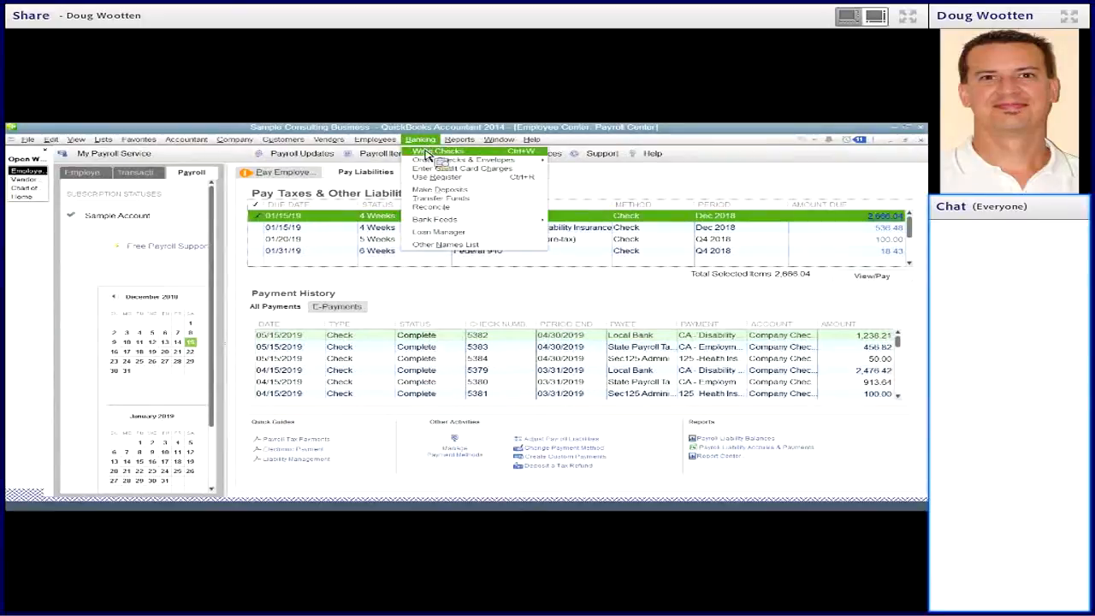
left_click(430, 144)
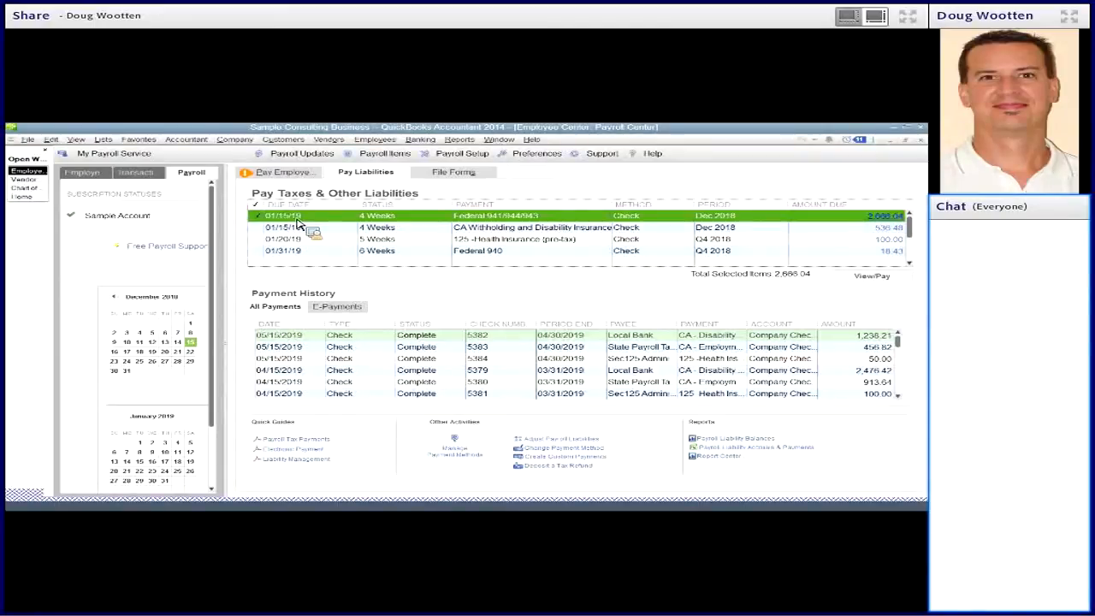
- Create the Federal 941/944/943 liability check without marking it for printing, date it 01/14/2019, save it, and close the payment summary
left_click(855, 280)
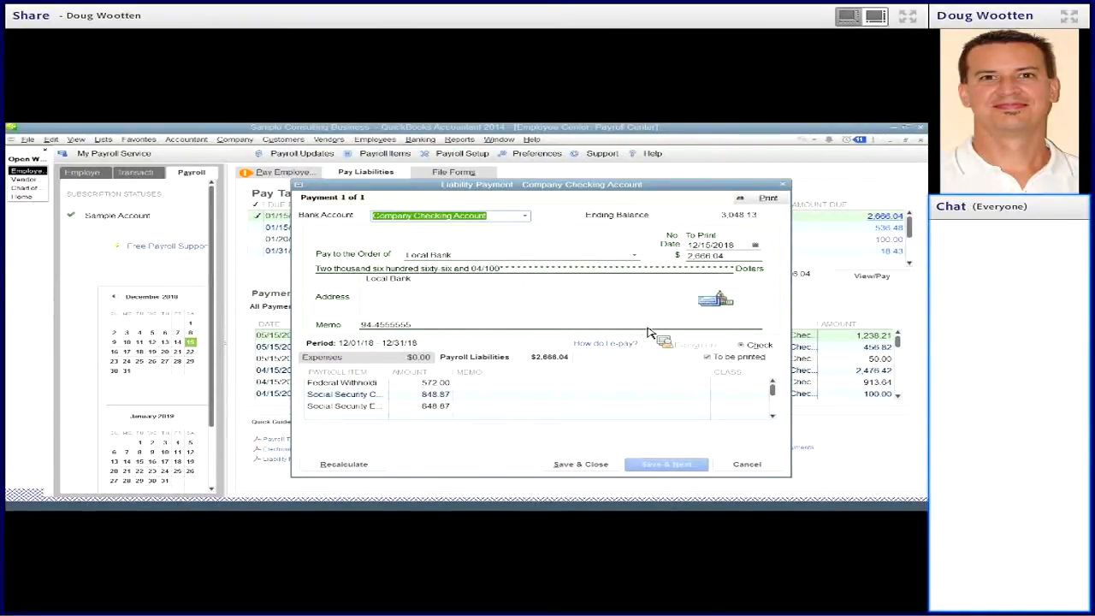
left_click(712, 362)
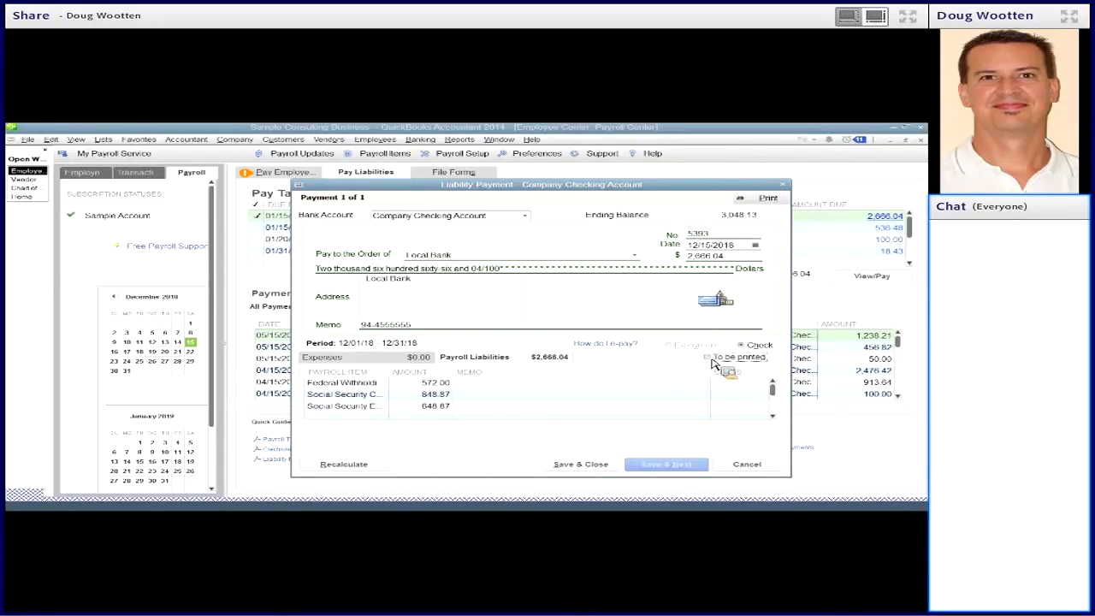
left_click(742, 245)
type("1/14/19")
key("Tab")
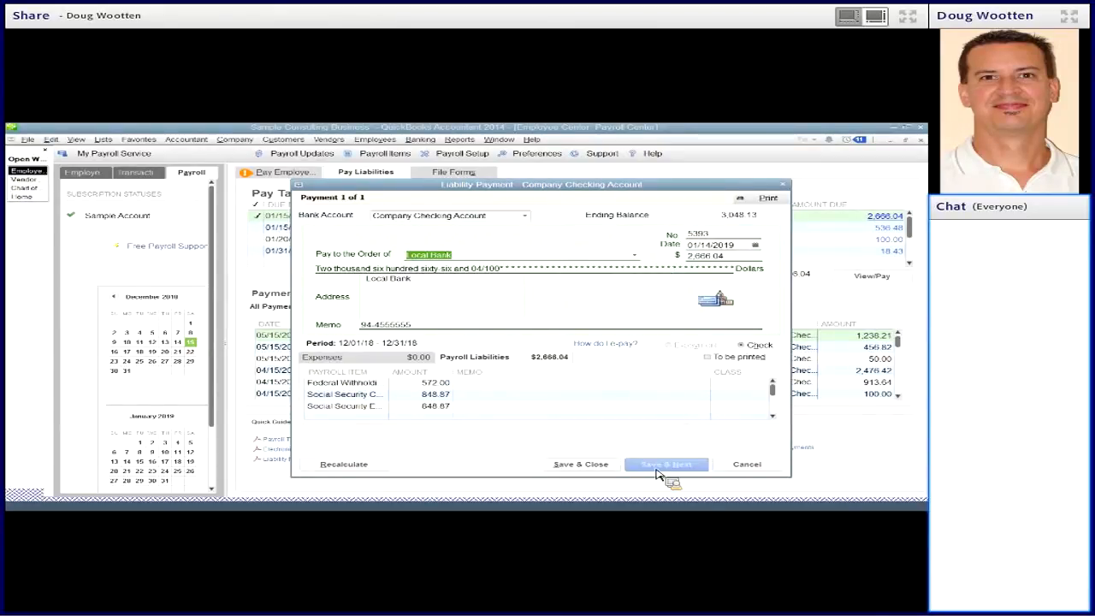
left_click(597, 471)
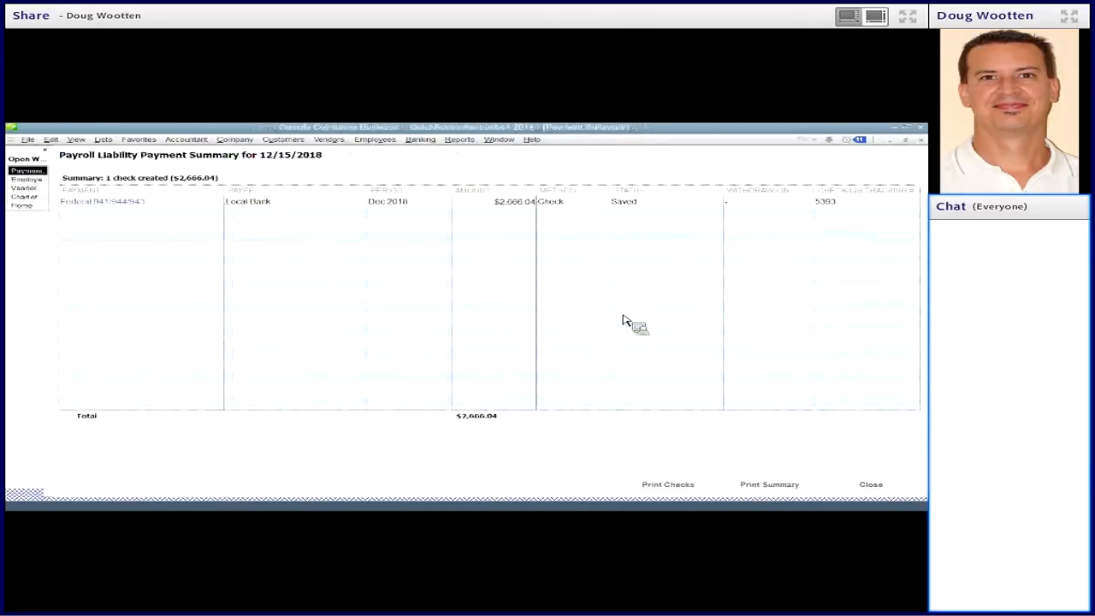
left_click(860, 492)
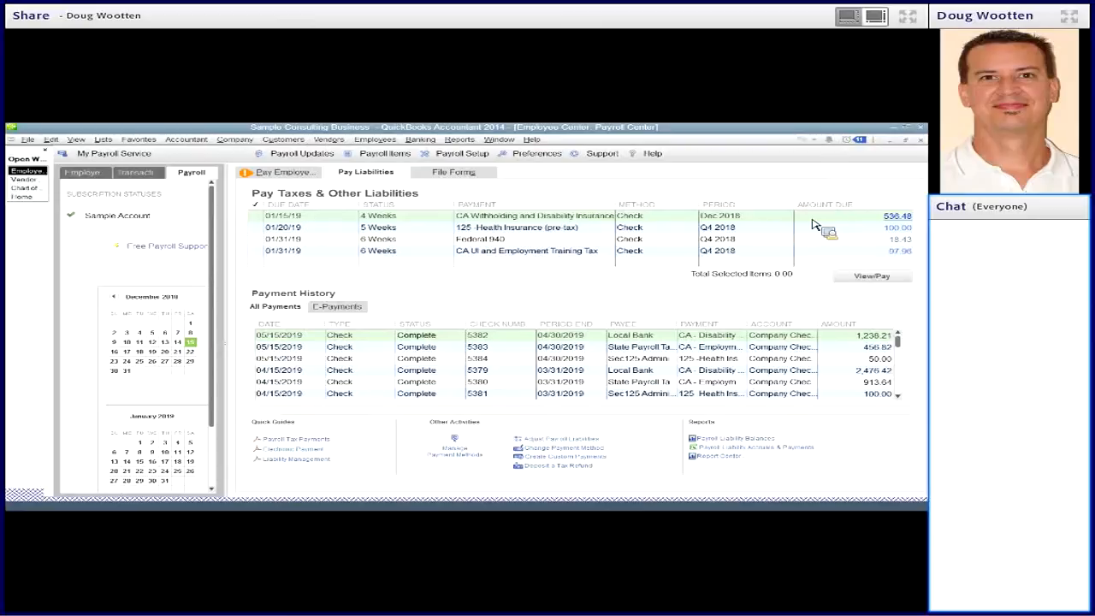
- Compare Local Bank's new liability check 5393 with regular check 5390, inspect check 5390, and close it
left_click(41, 183)
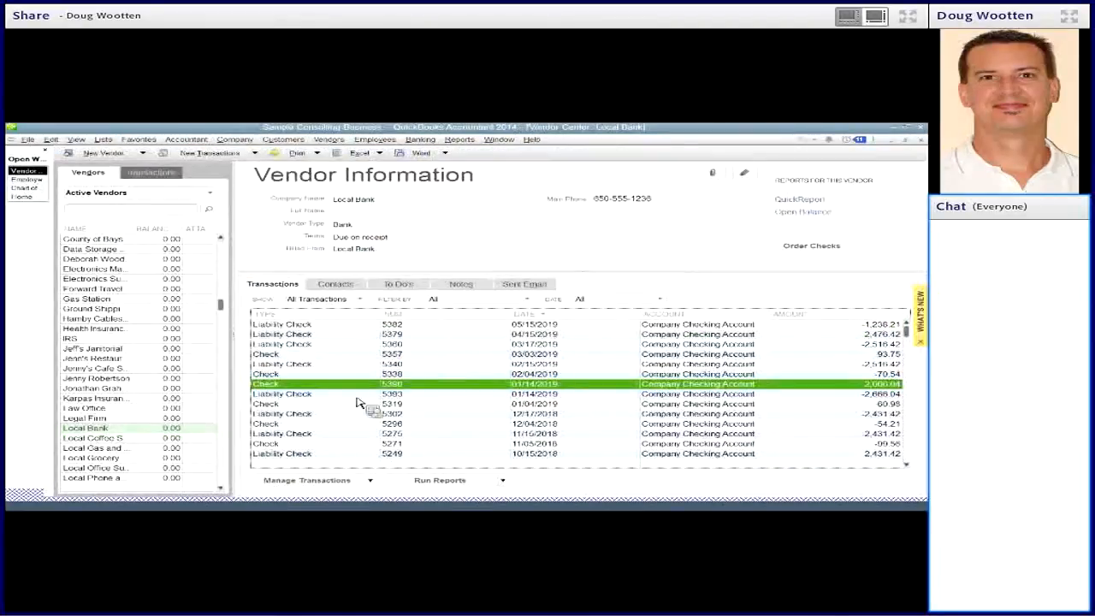
left_click(309, 395)
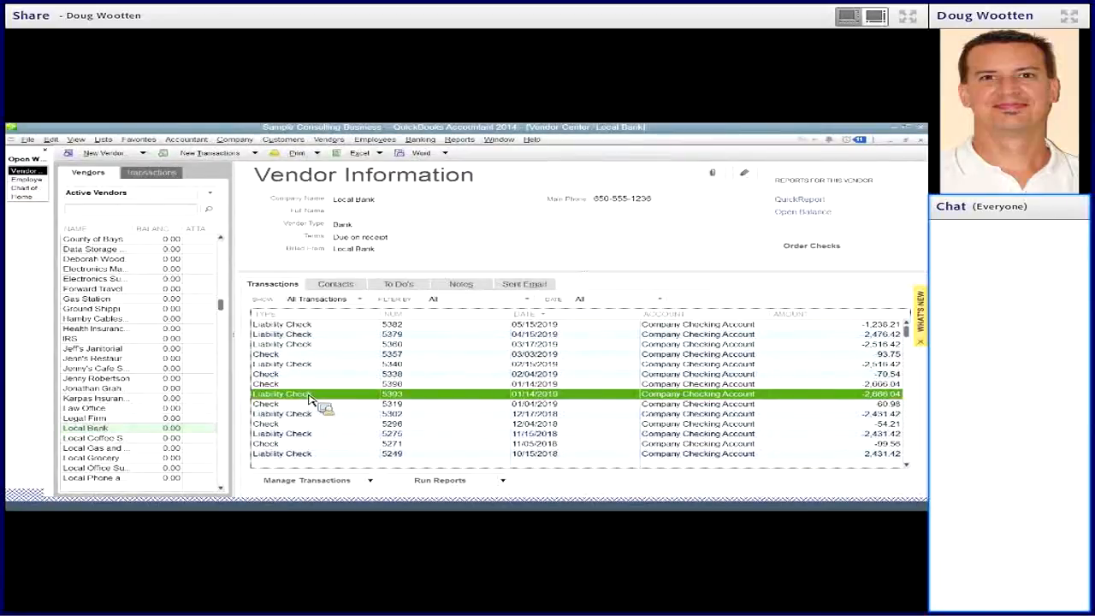
key("Up")
left_click(308, 395)
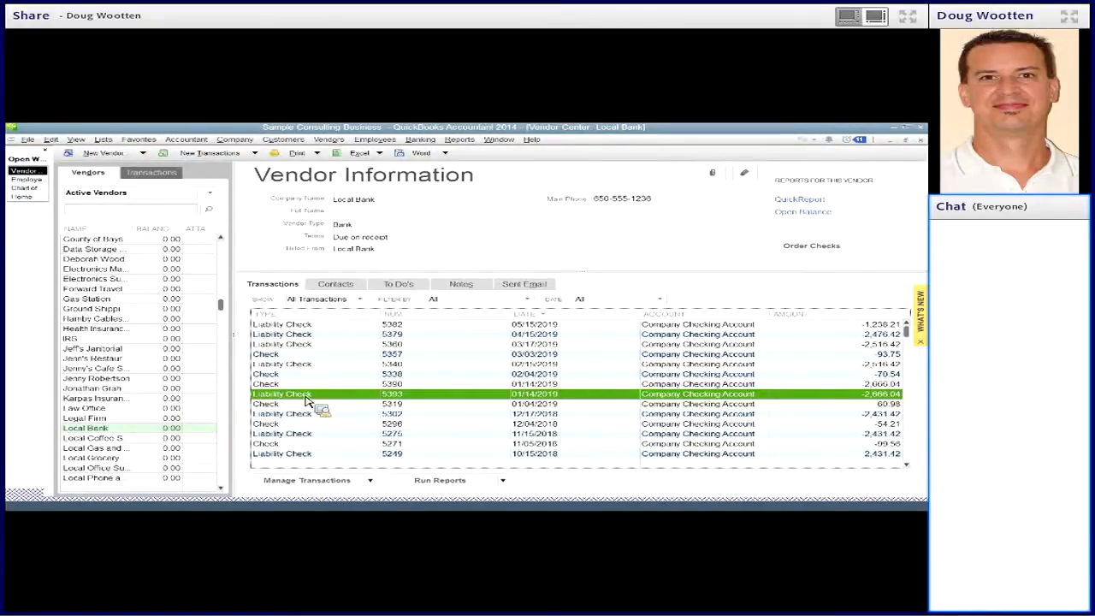
double_click(310, 386)
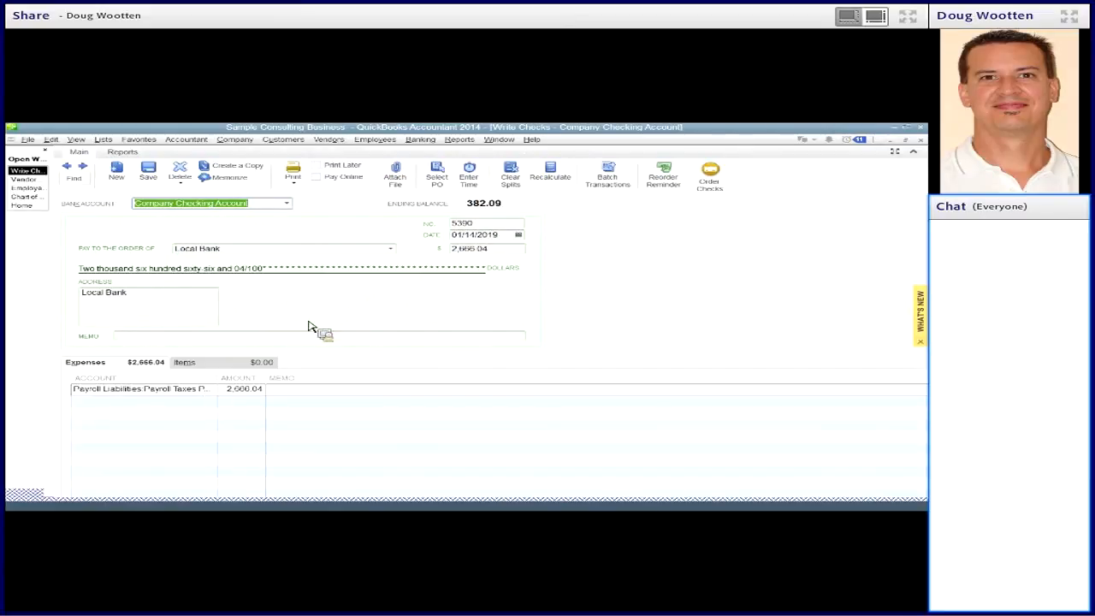
left_click(421, 139)
left_click(681, 237)
left_click(922, 138)
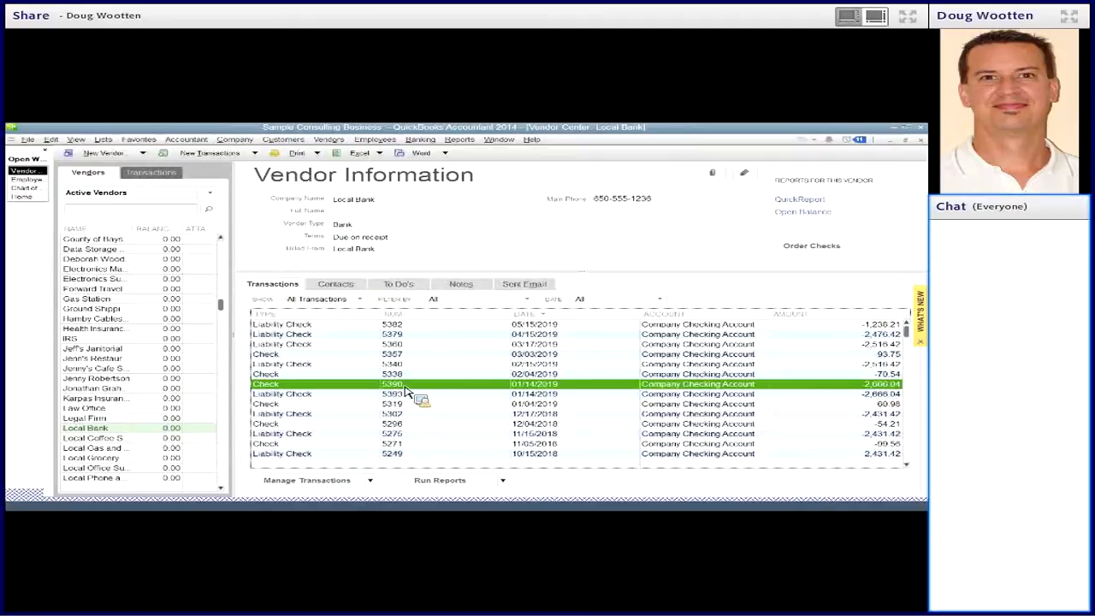
- Delete Local Bank's duplicate regular check 5390 dated 01/14/2019 and close the check window
double_click(406, 388)
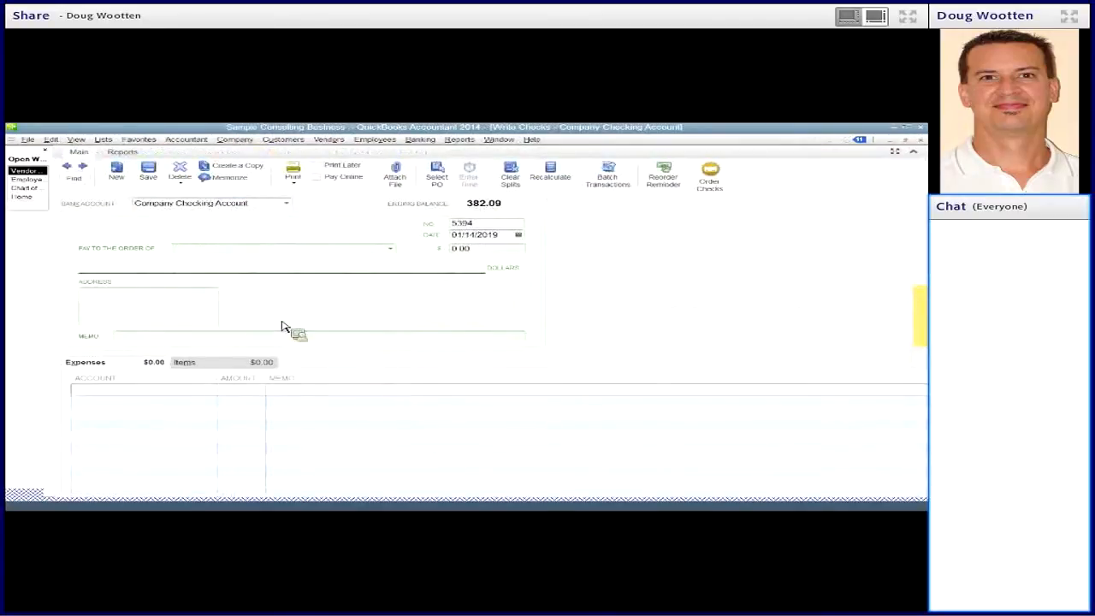
left_click(178, 171)
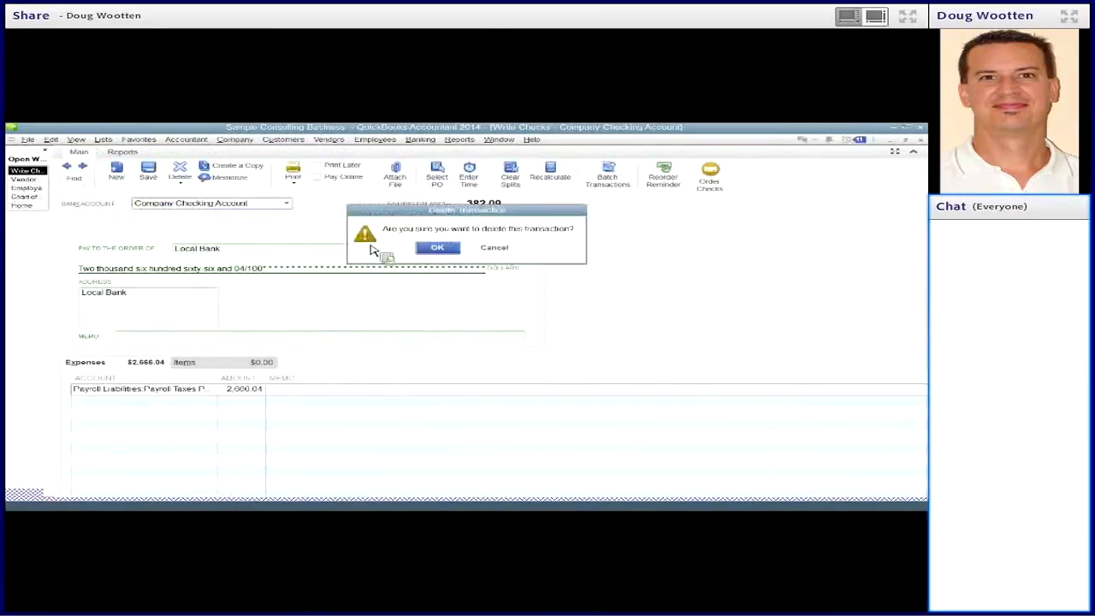
left_click(436, 249)
left_click(920, 141)
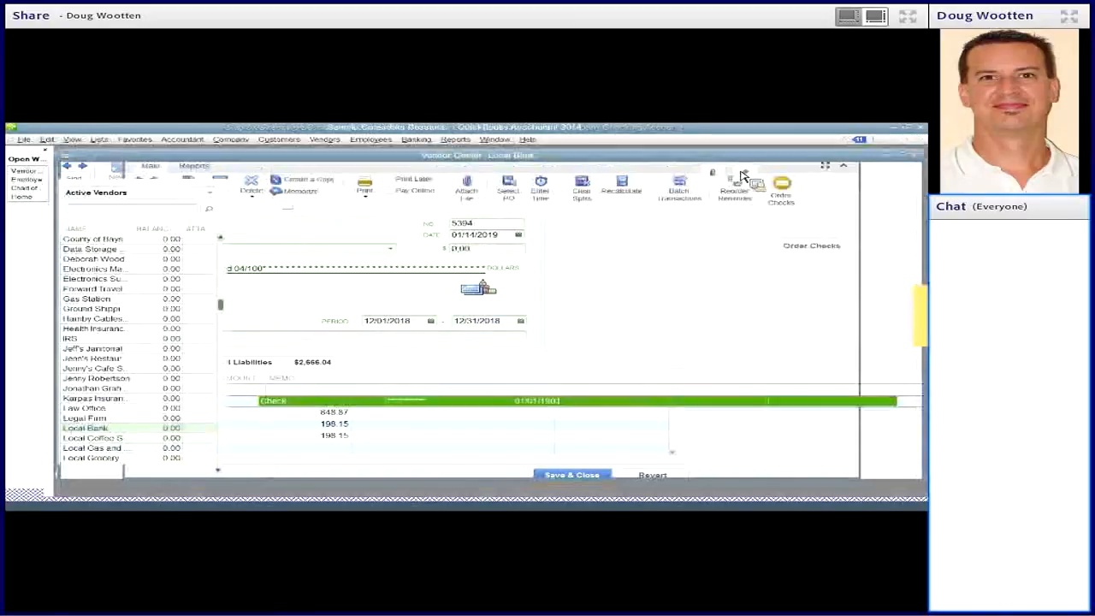